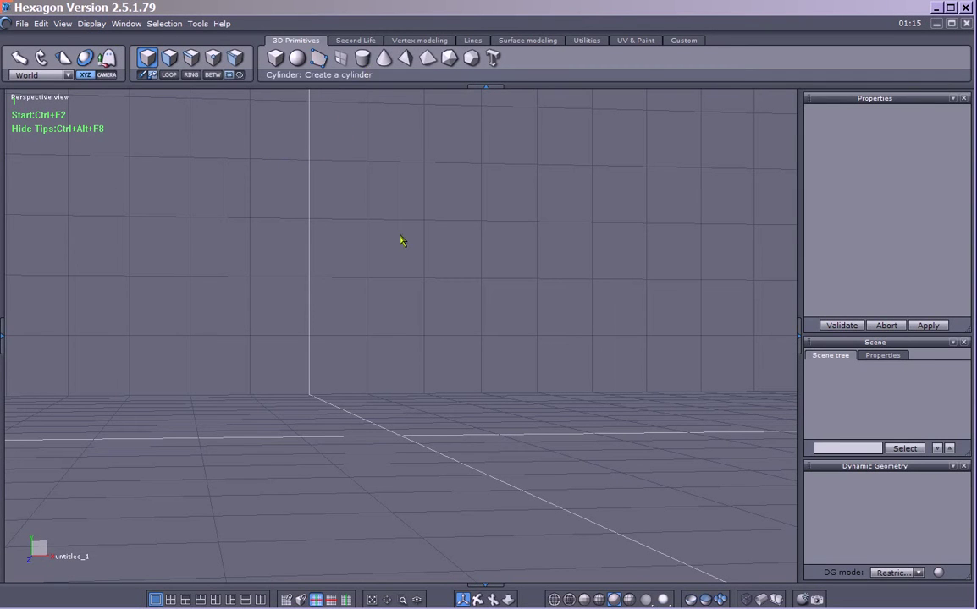
Step: Start a cylinder primitive with the centre of its base at the origin (0, 0, 0)
middle_drag(408, 294, 402, 364)
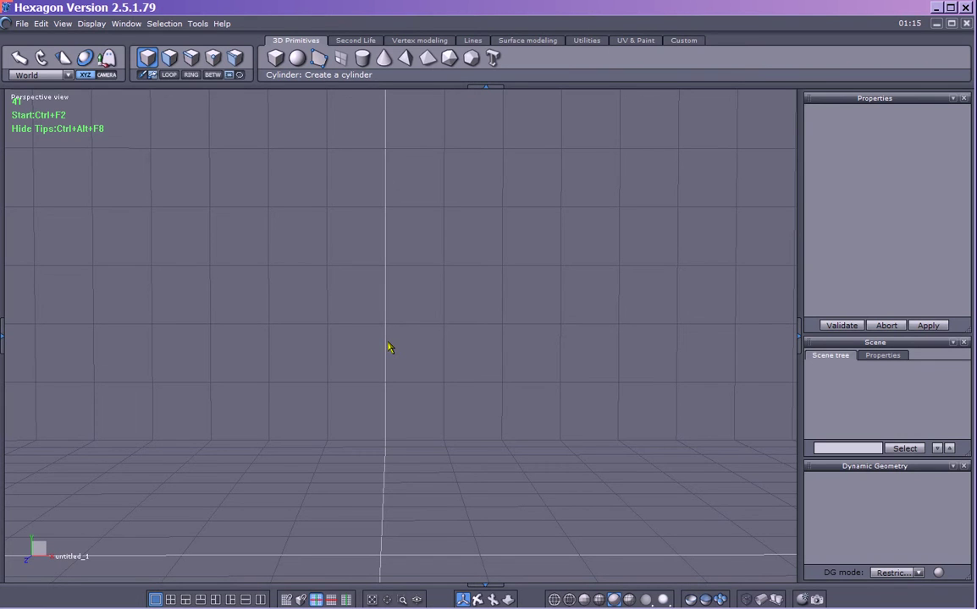
scroll(391, 346, down, 3)
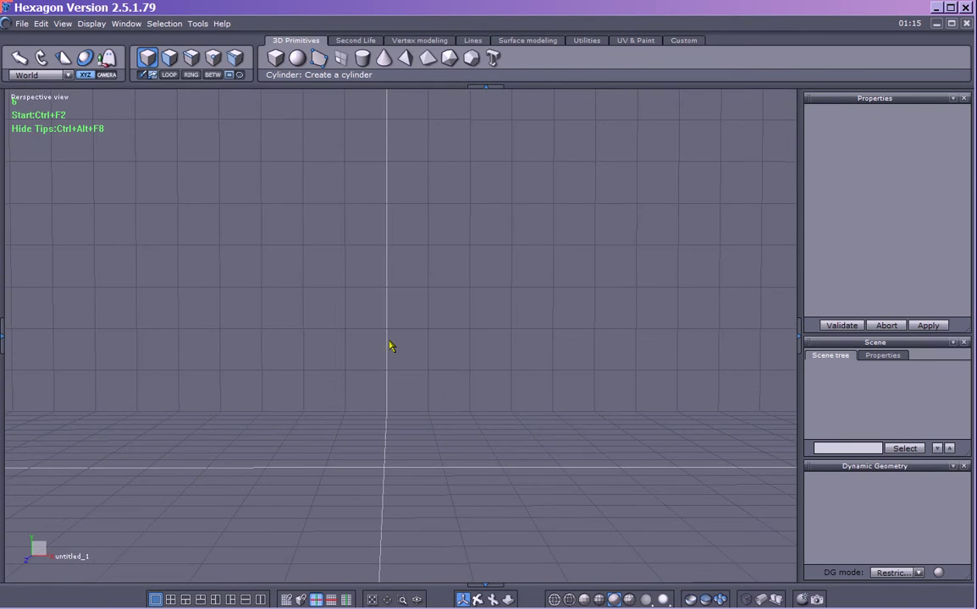
middle_drag(403, 325, 362, 305)
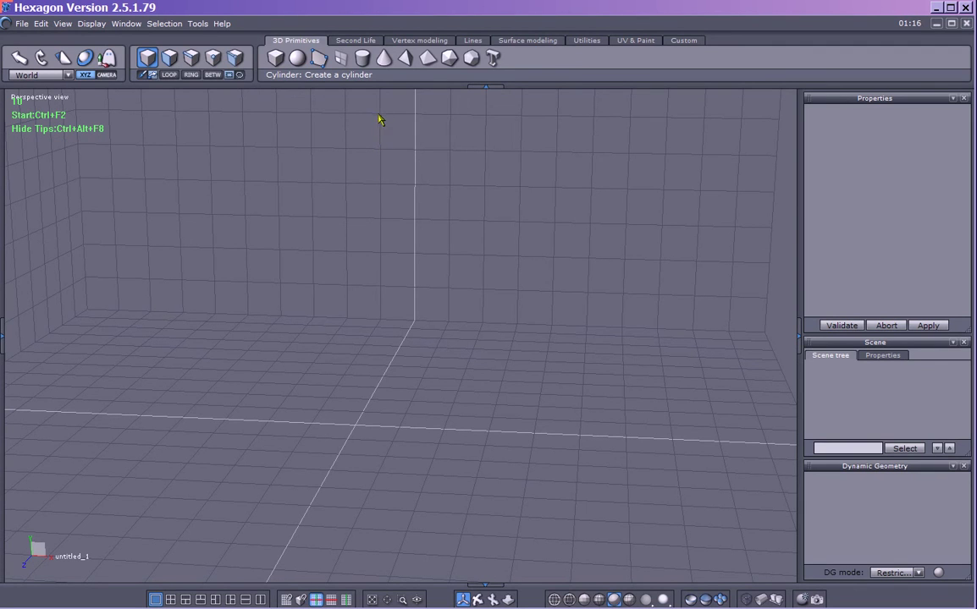
click(363, 58)
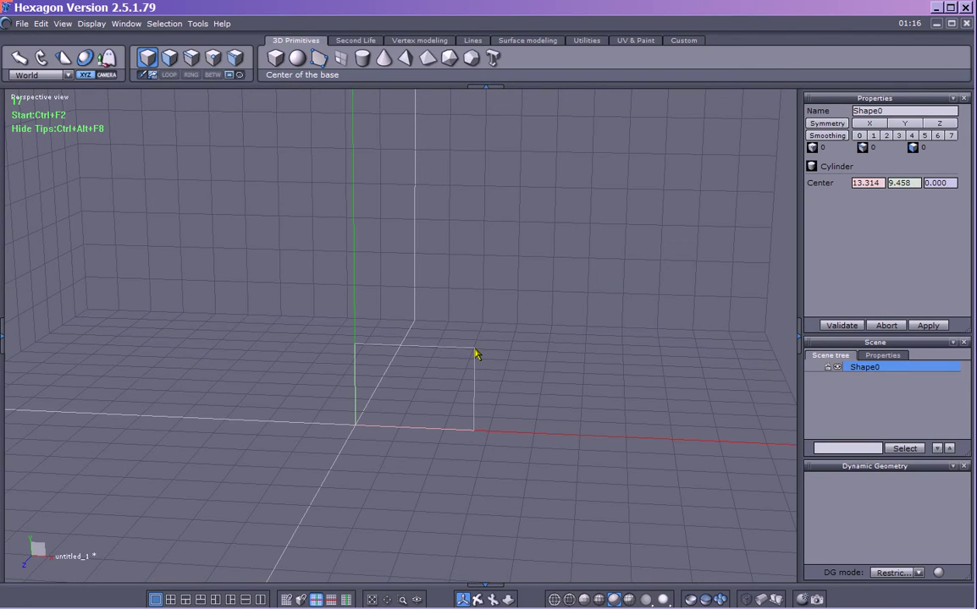
text(0)
key(Tab)
text(0)
key(Tab)
click(928, 326)
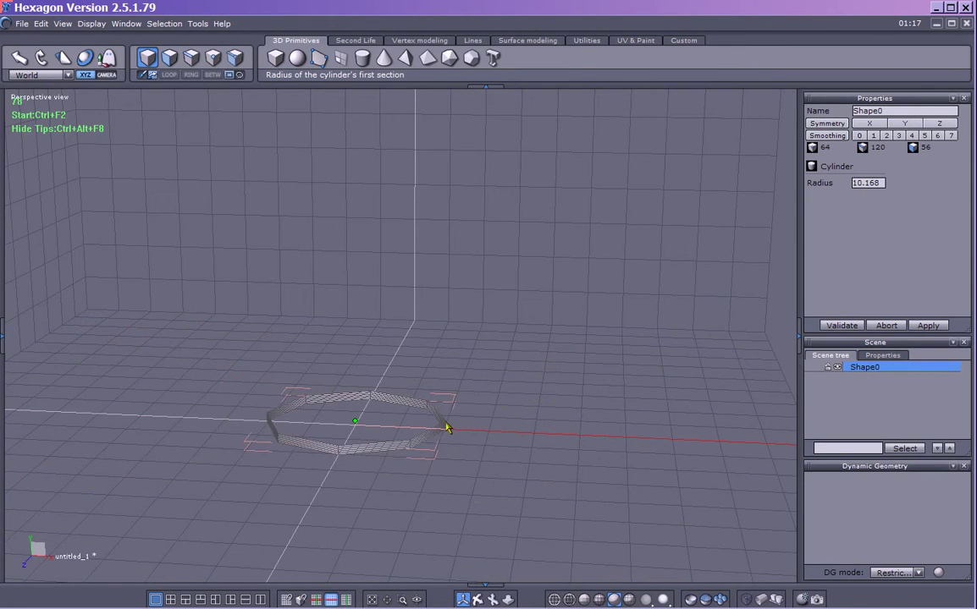
Step: Give the cylinder a radius of 10 and a height of 20
key(Tab)
text(10)
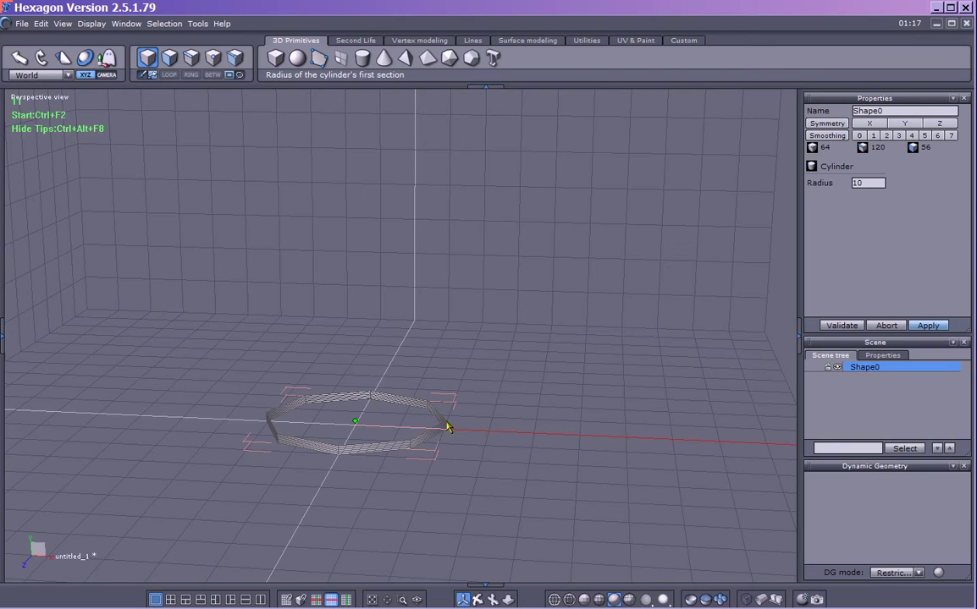
click(448, 427)
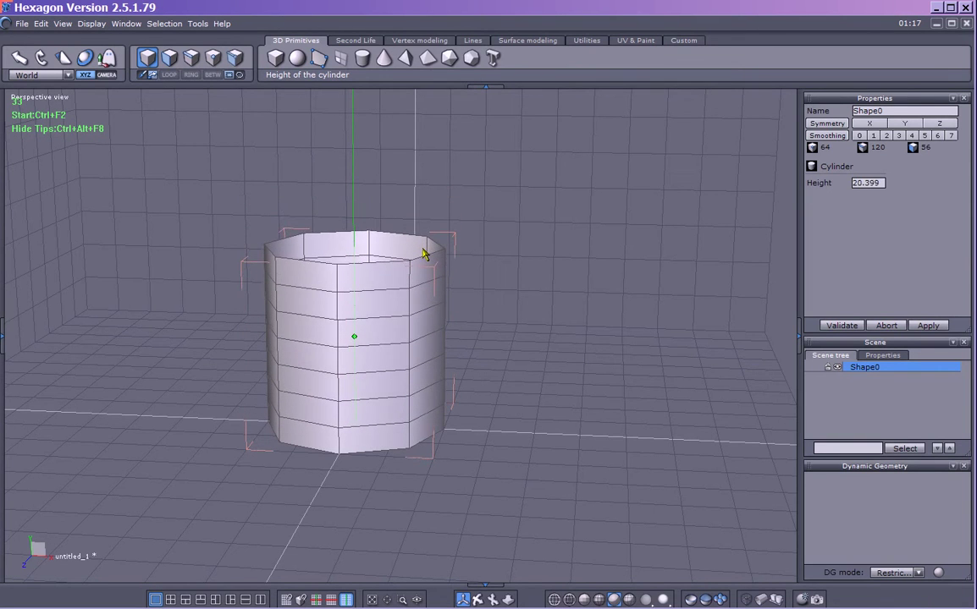
click(421, 258)
text(20)
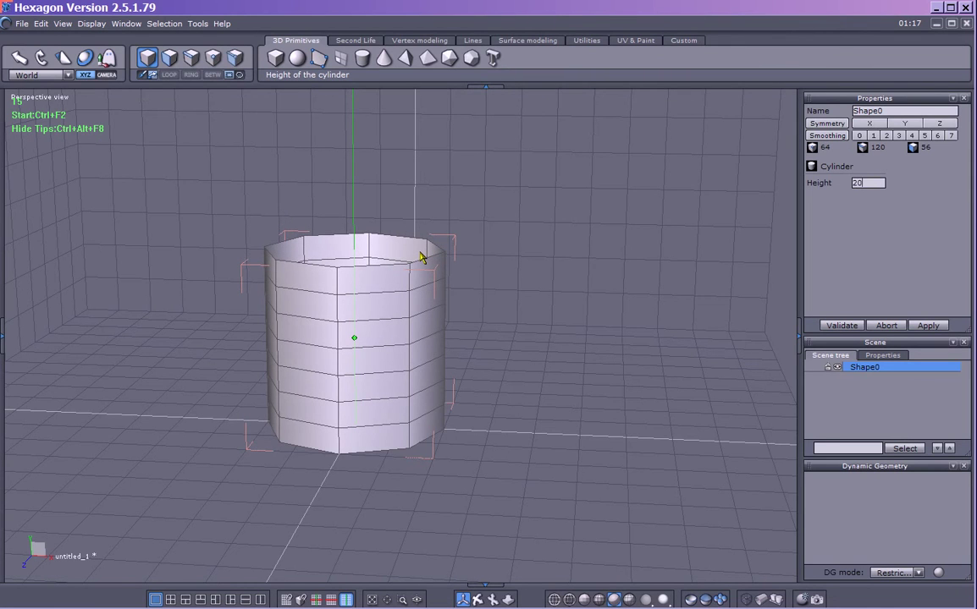
key(Return)
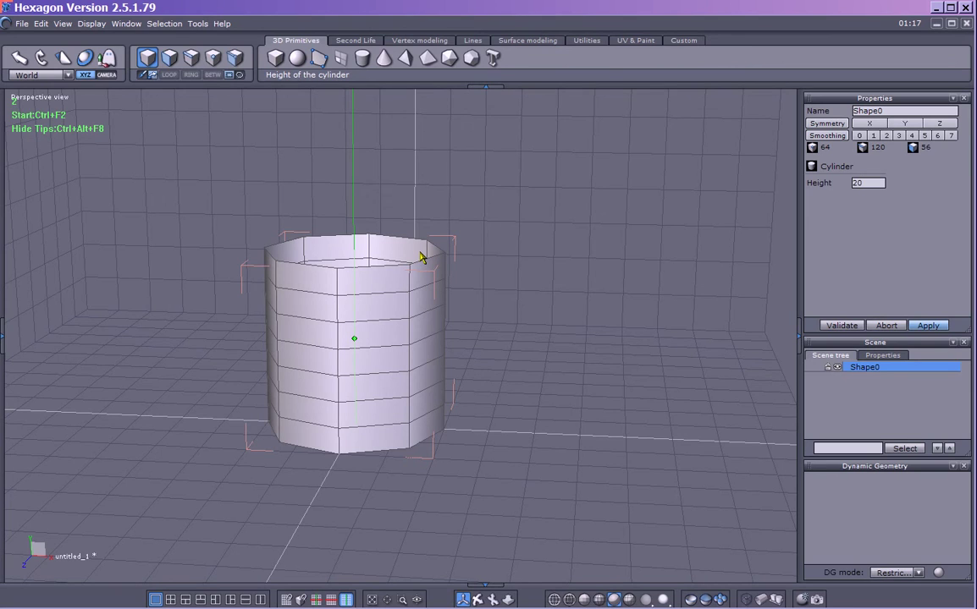
click(422, 258)
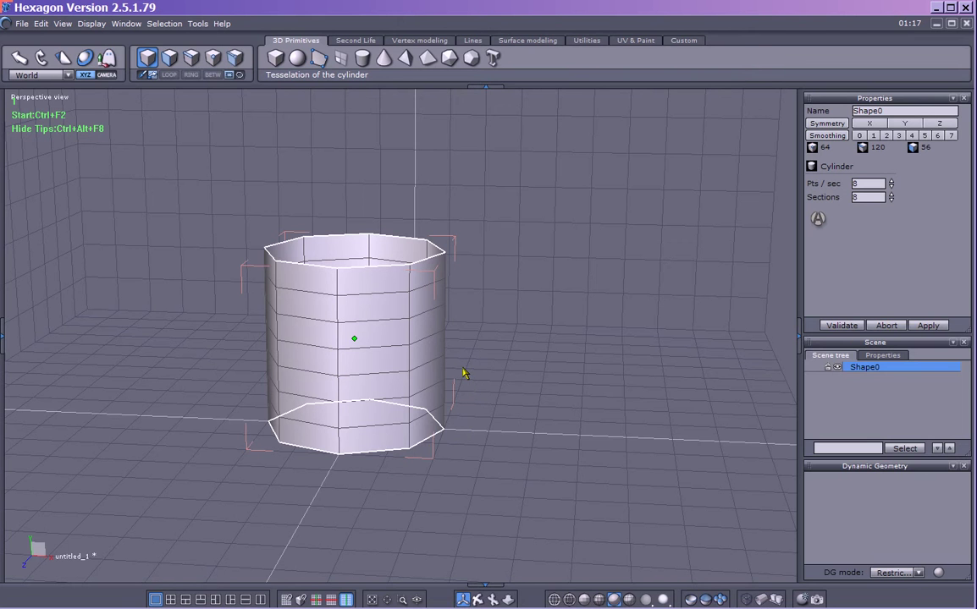
Step: Close both the bottom and the top openings of the cylinder with caps
right_drag(471, 373, 506, 258)
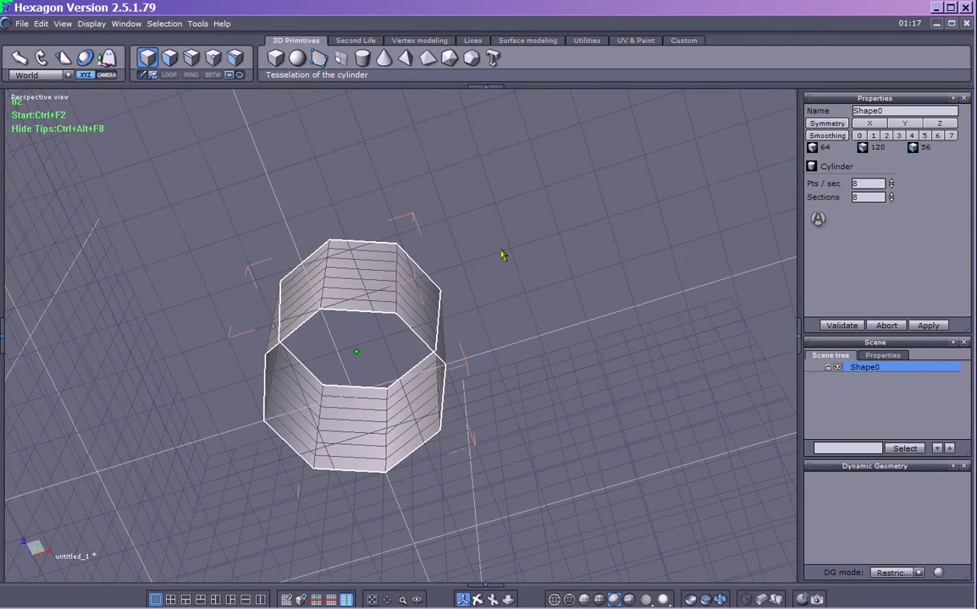
click(424, 347)
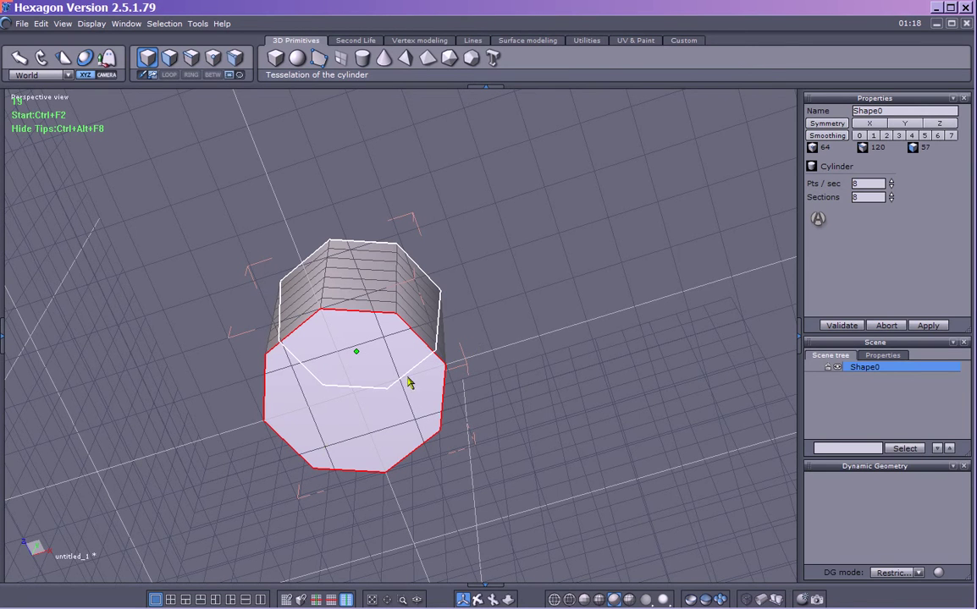
right_drag(495, 335, 500, 405)
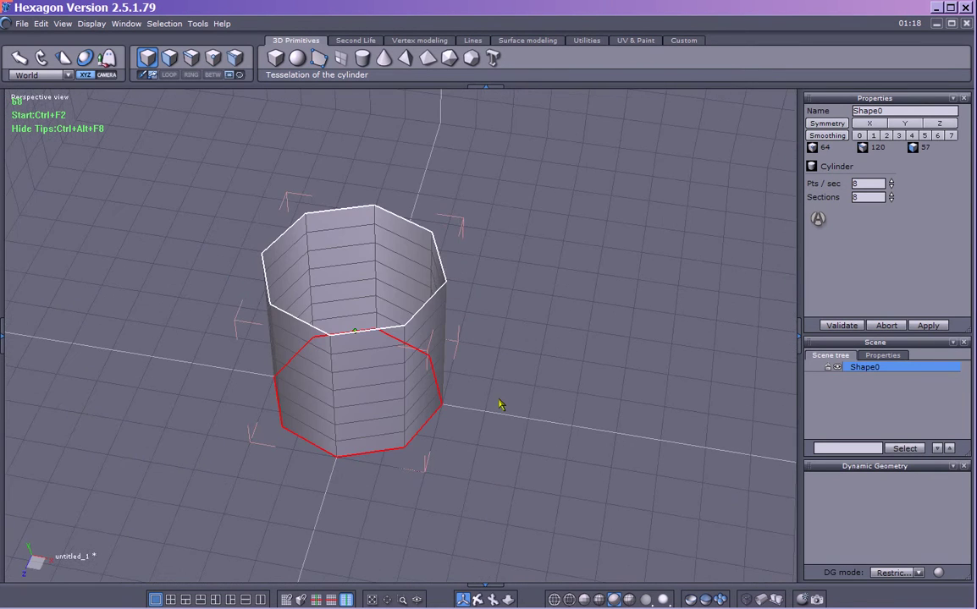
click(405, 223)
right_drag(488, 355, 486, 314)
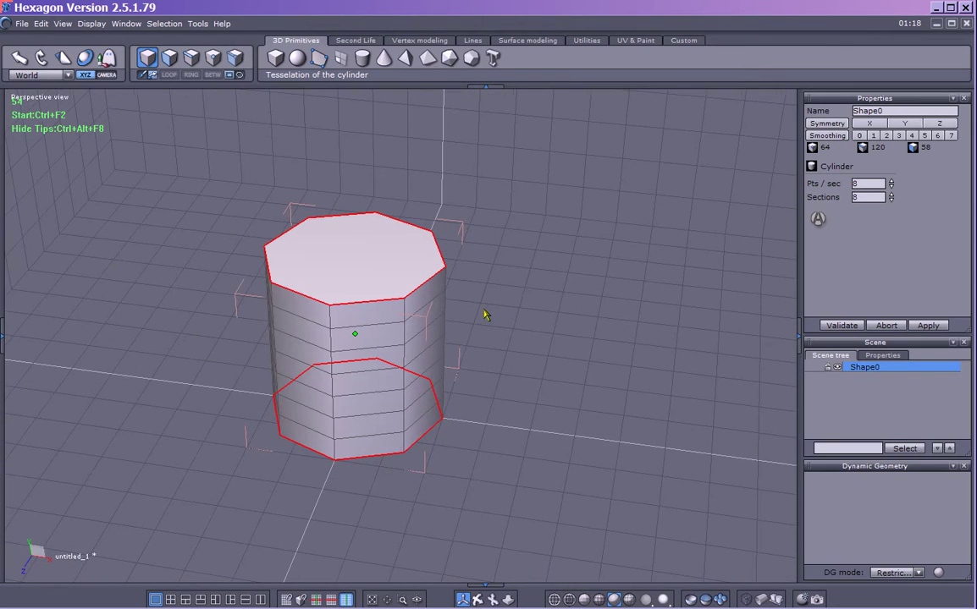
Step: Remove the cylinder's top cap, check the closed bottom from below, and restore the top cap
click(424, 289)
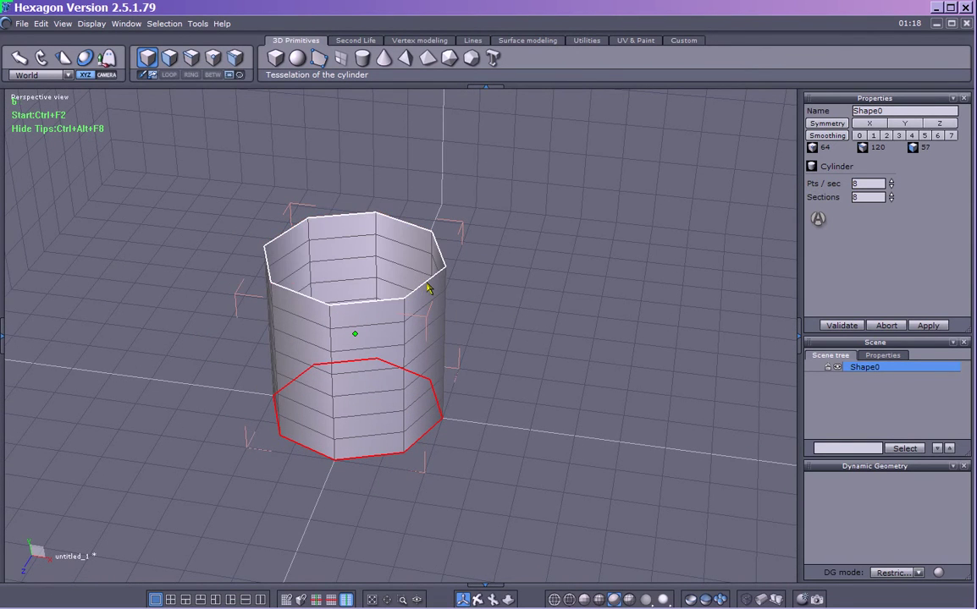
right_drag(556, 291, 549, 163)
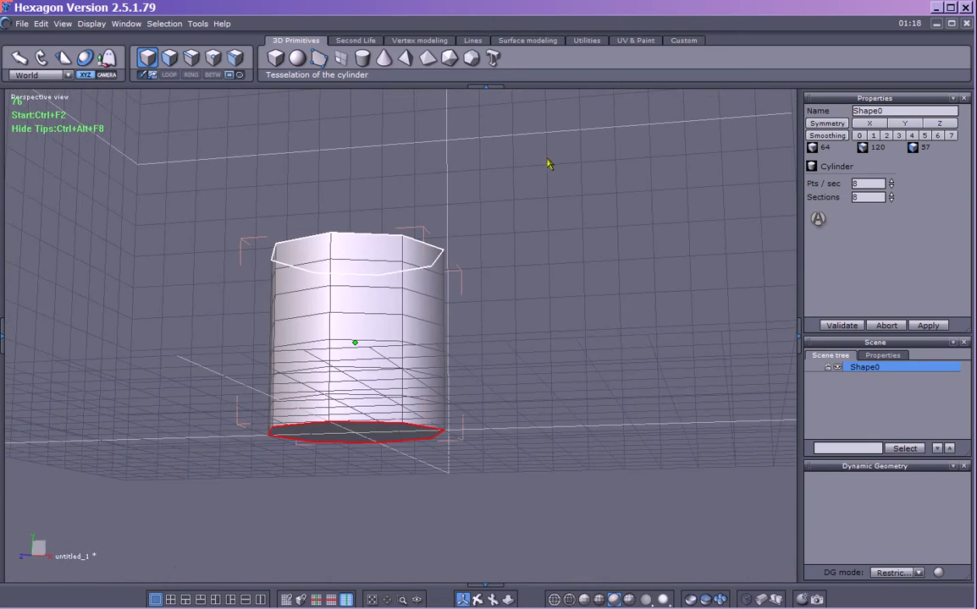
click(383, 446)
right_drag(388, 434, 436, 447)
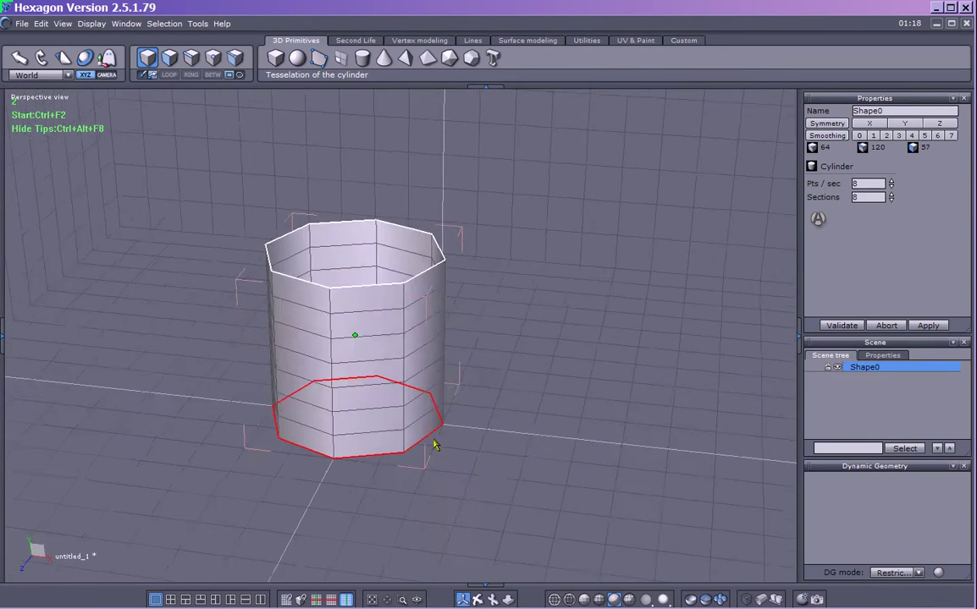
click(385, 275)
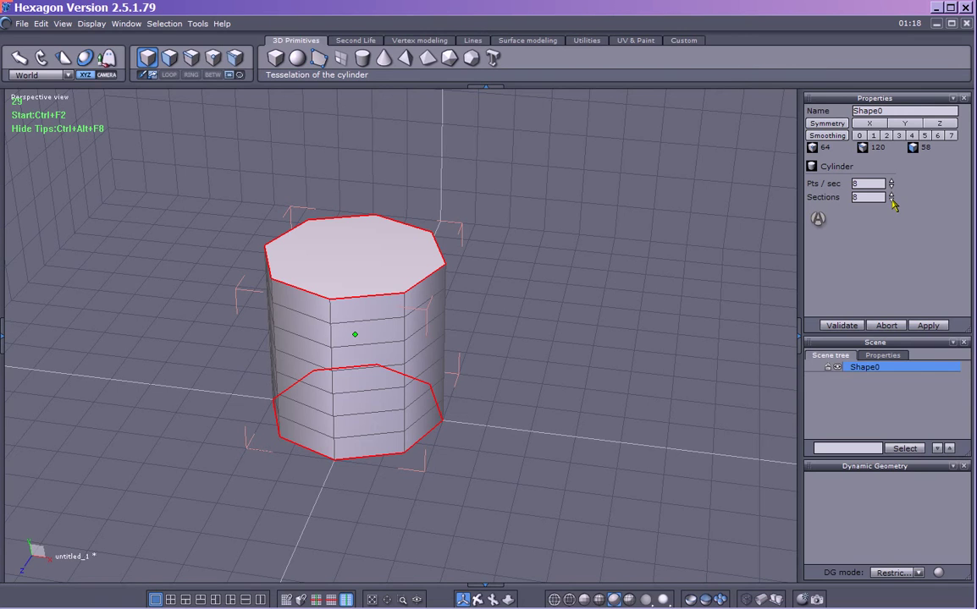
Step: Try a higher number of sections along the cylinder's height and return it to 8
click(890, 195)
click(891, 195)
click(890, 195)
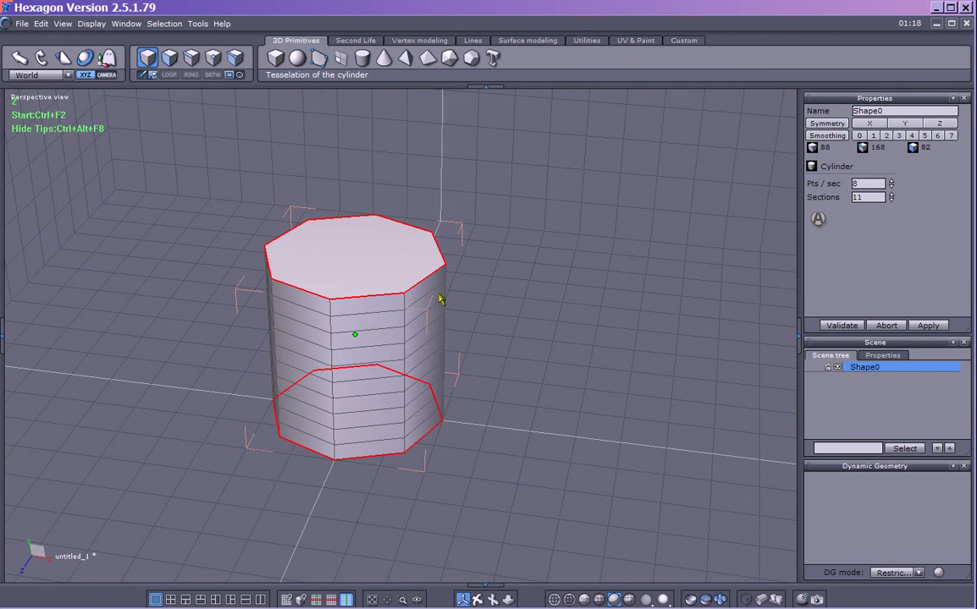
click(890, 195)
click(890, 200)
click(890, 200)
click(890, 200)
click(890, 200)
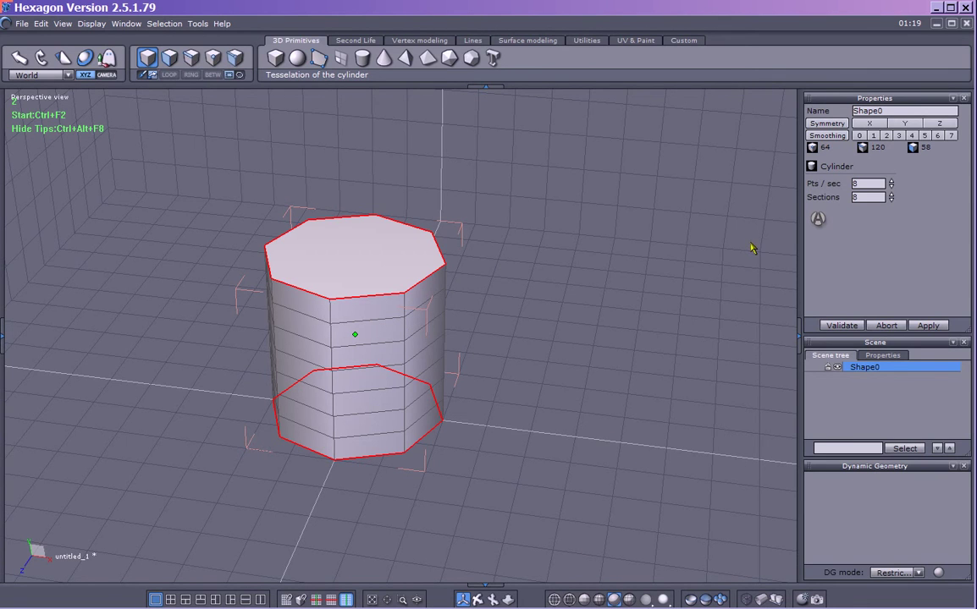
Step: Set the cylinder's points per section to 10 and validate the shape
click(892, 183)
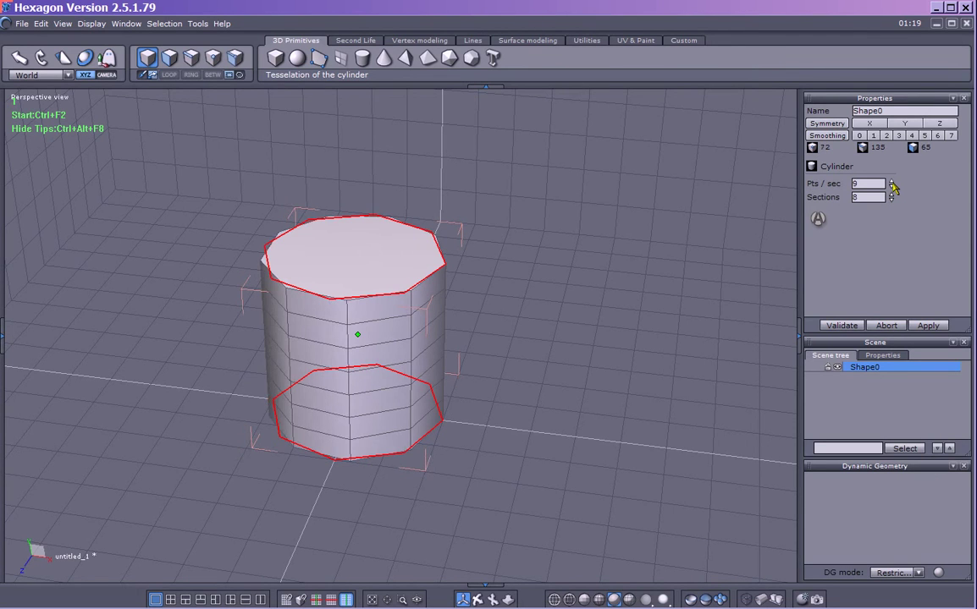
click(892, 182)
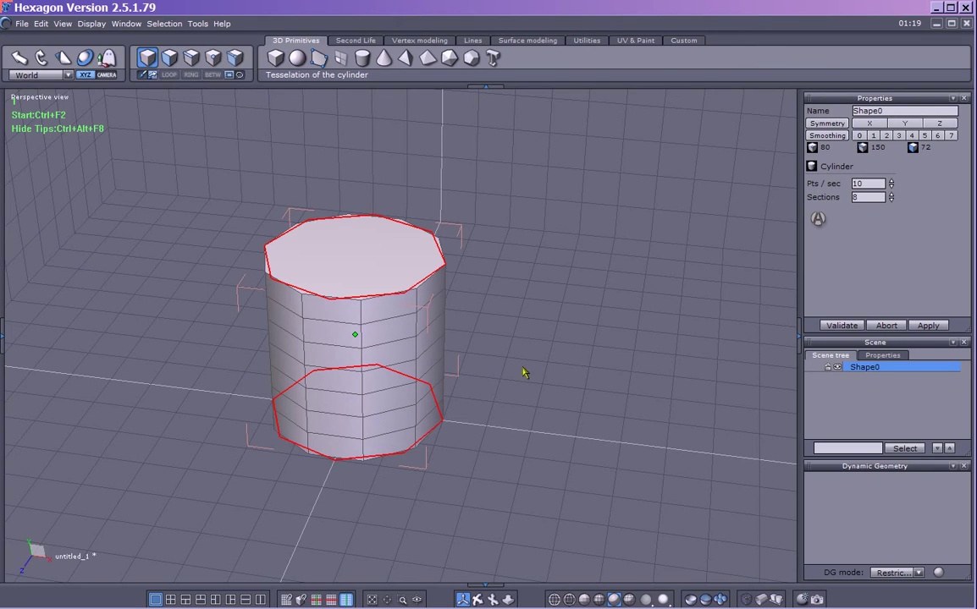
click(842, 326)
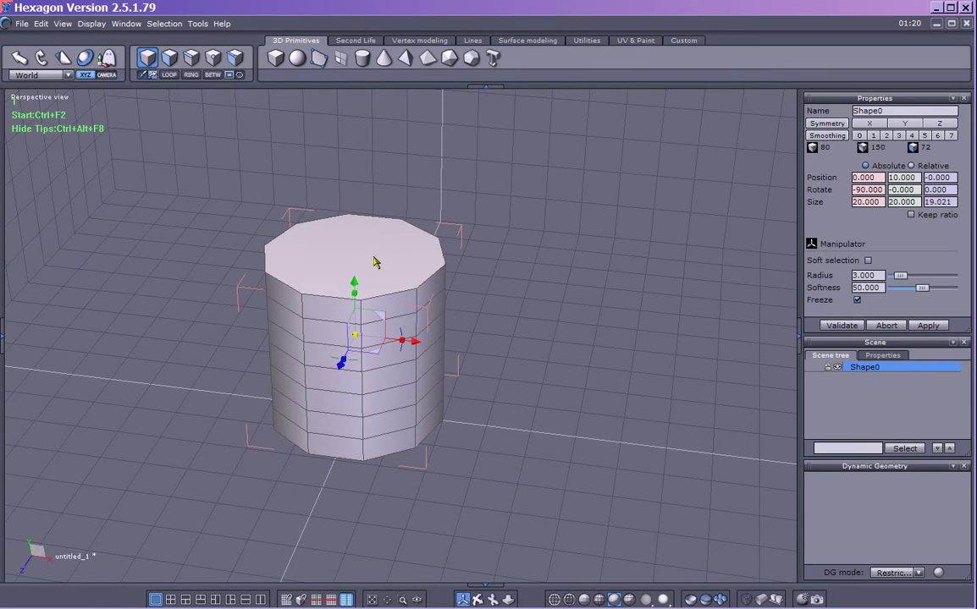
middle_drag(465, 458, 466, 428)
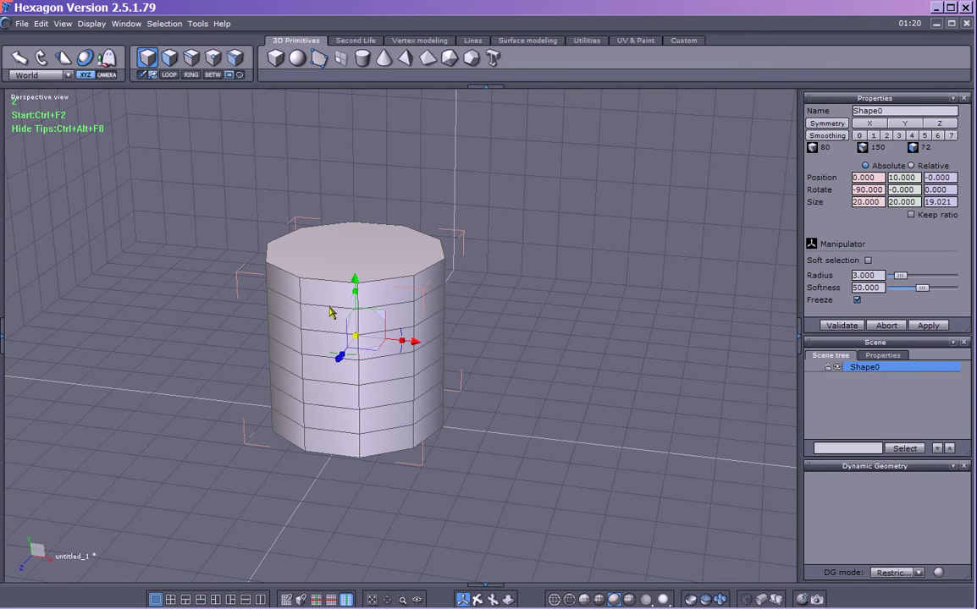
Step: Try the automatic, point, edge and face selection modes on the cylinder and return to object selection
key(3)
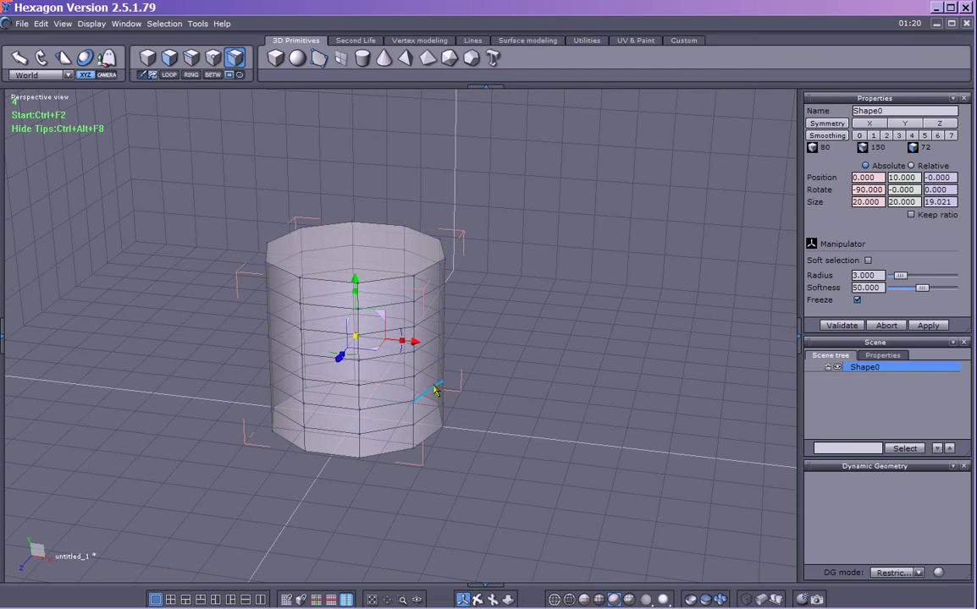
mouse_move(585, 353)
middle_down()
mouse_move(554, 440)
mouse_move(613, 292)
mouse_move(597, 292)
mouse_move(599, 333)
mouse_move(582, 362)
middle_up()
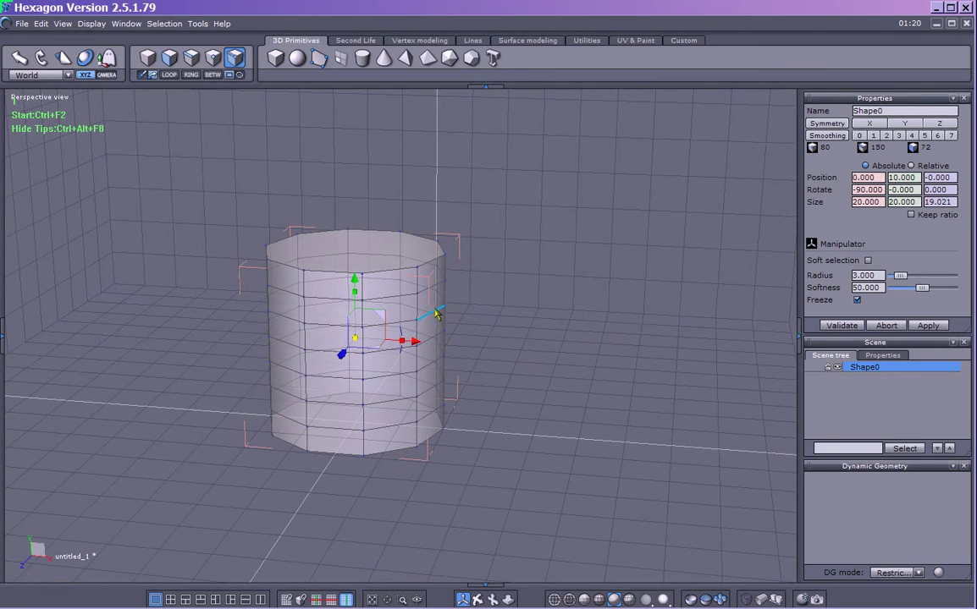
key(F4)
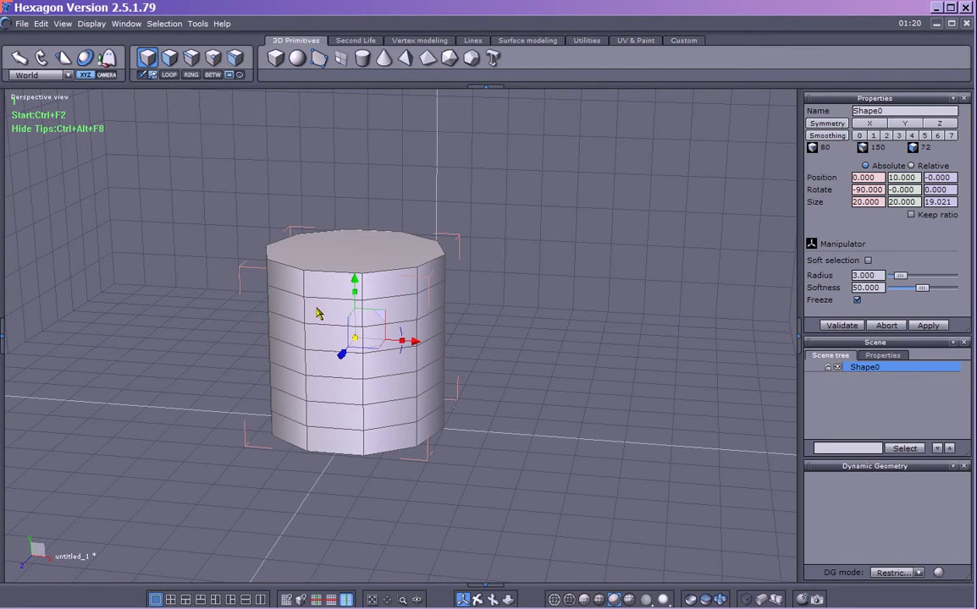
key(F5)
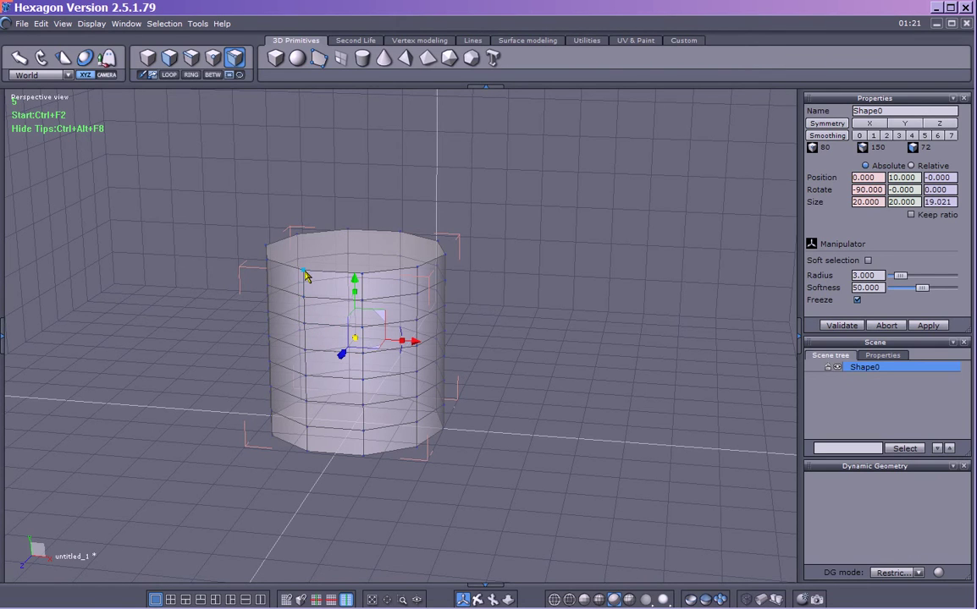
click(214, 60)
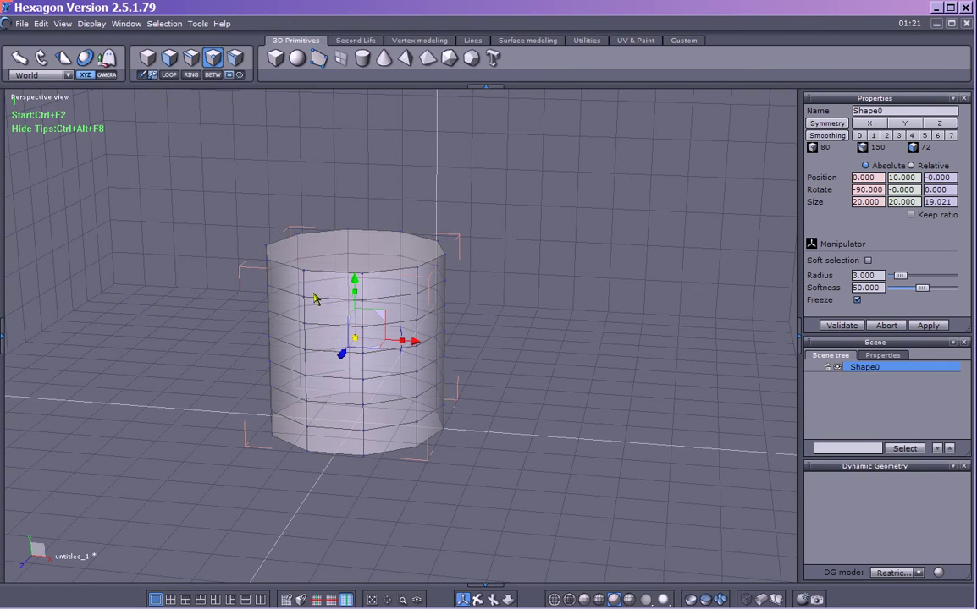
click(191, 58)
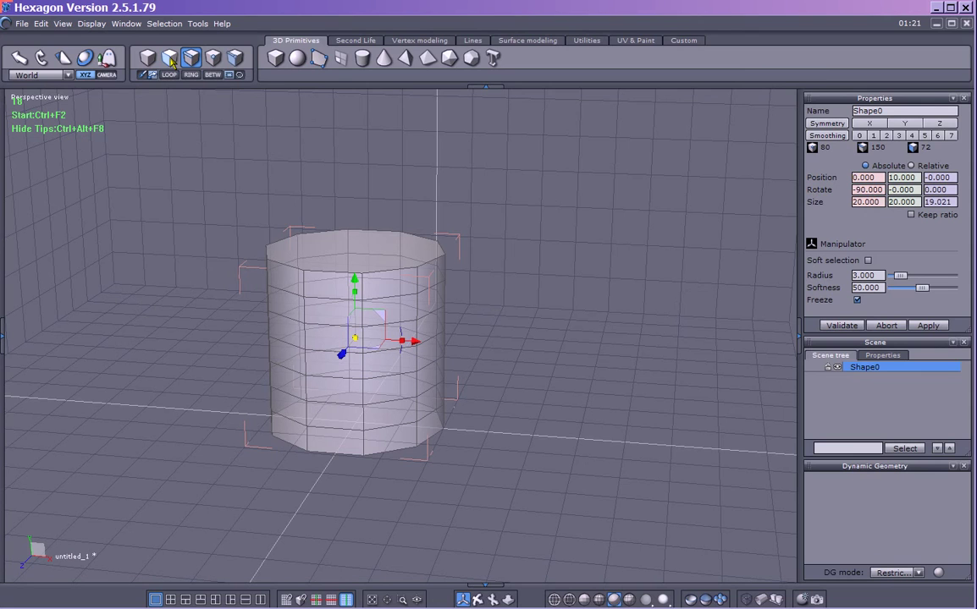
click(171, 61)
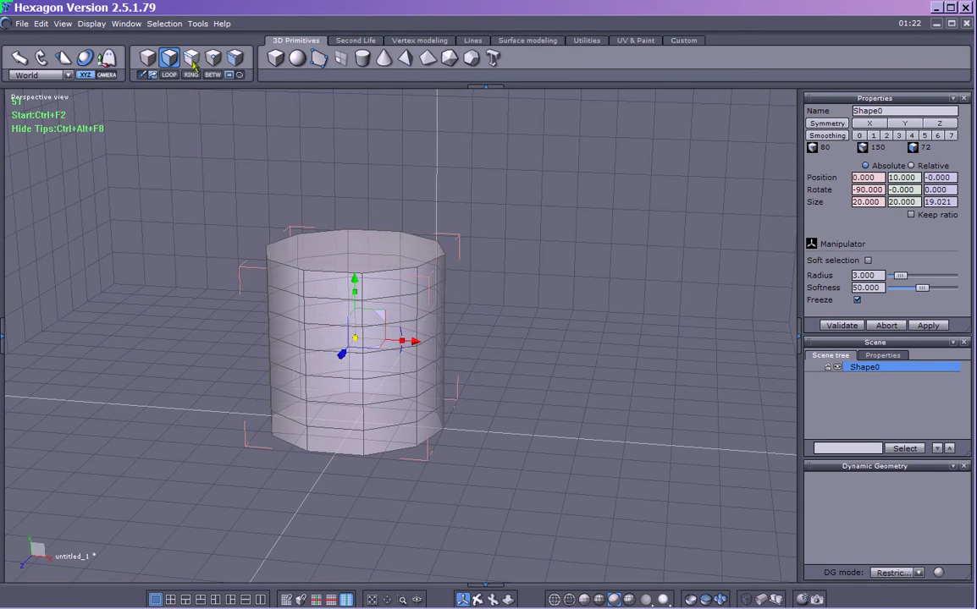
click(146, 58)
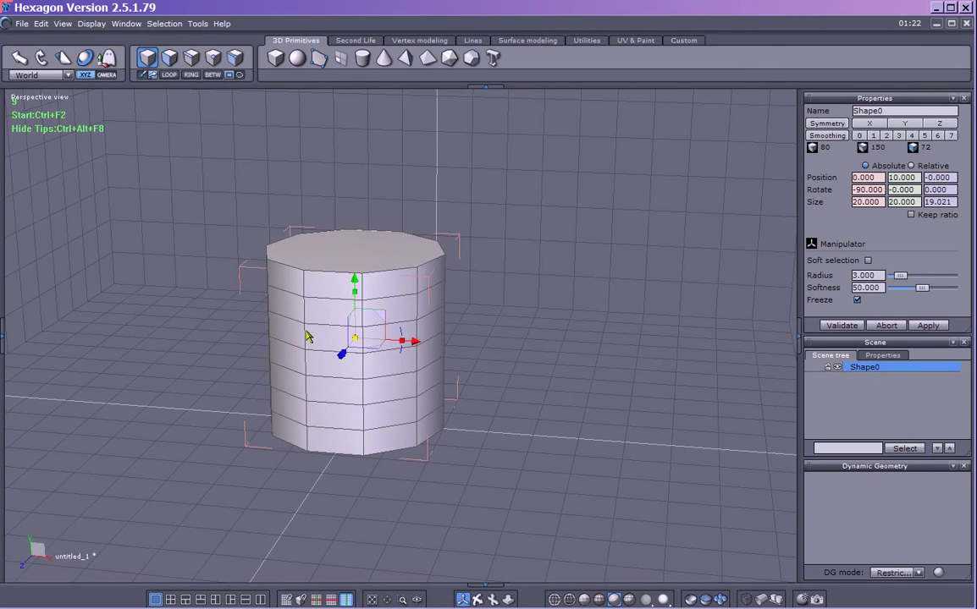
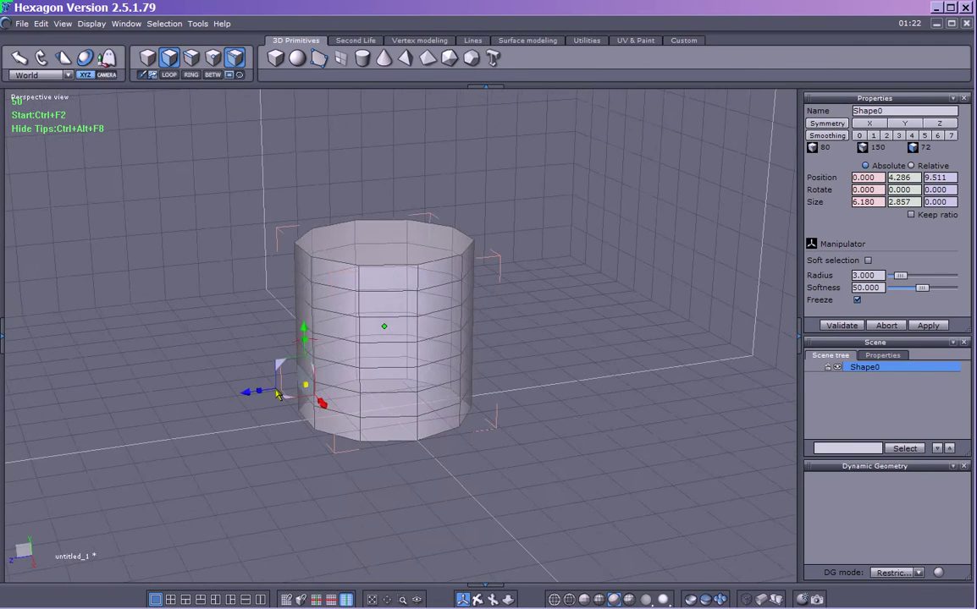
Step: Add several scattered faces on the cylinder's side wall to the current face selection
middle_drag(306, 291, 450, 299)
shift+click(395, 333)
shift+click(429, 362)
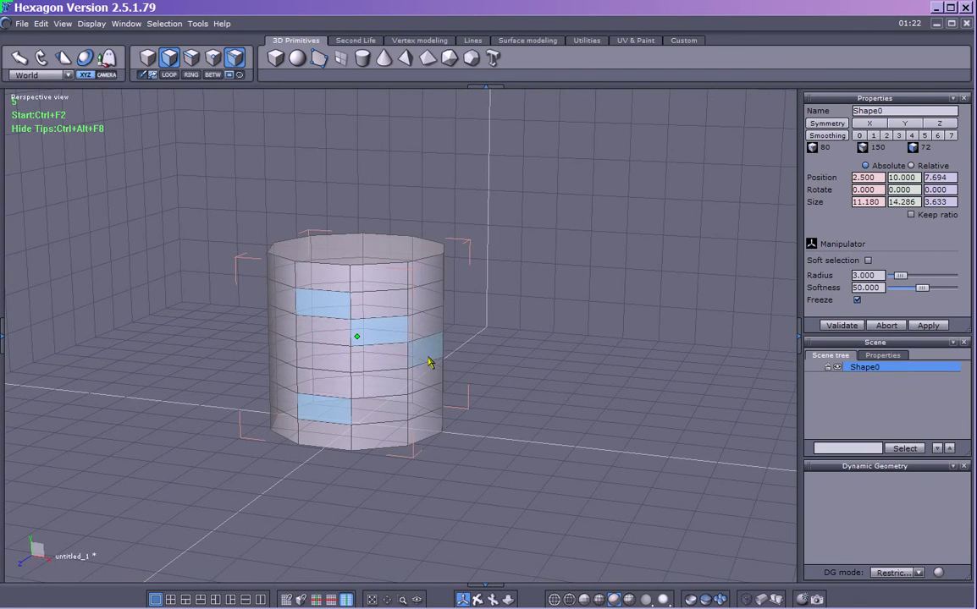
shift+click(372, 360)
shift+click(355, 388)
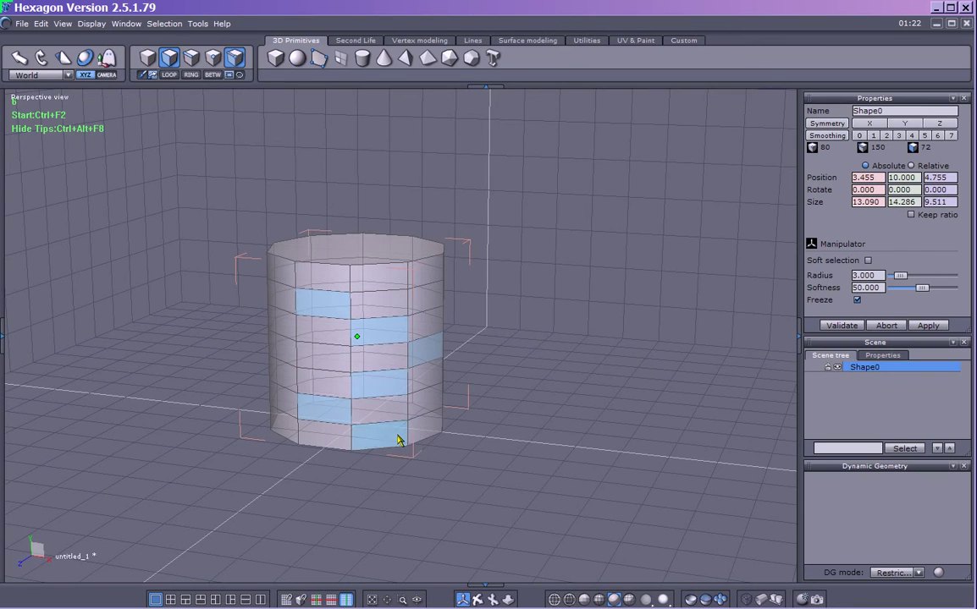
Step: Reduce the face selection to one upper and one lower face in the same column of the side wall
middle_drag(515, 399, 417, 392)
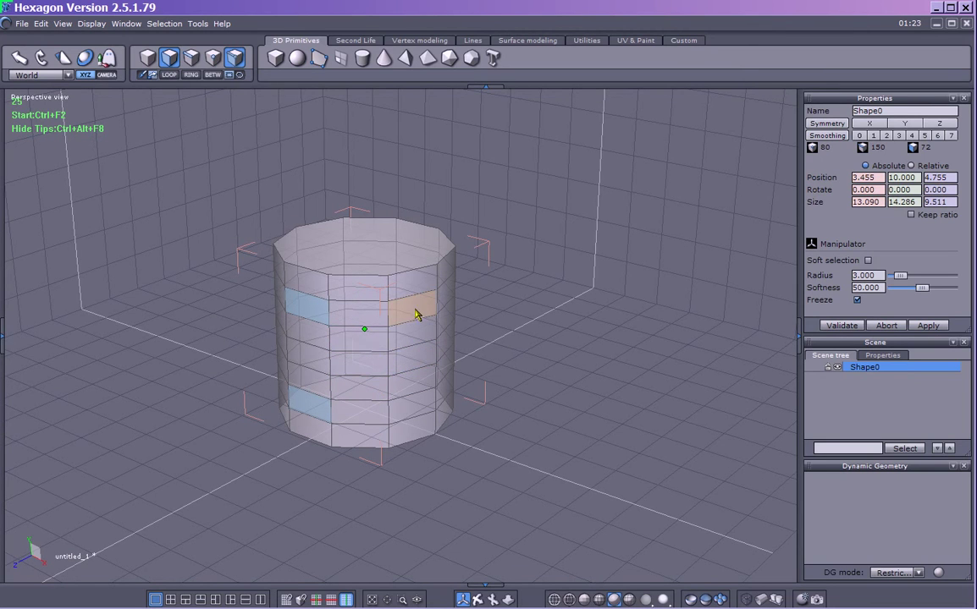
ctrl+click(391, 340)
middle_drag(287, 380, 360, 338)
shift+click(381, 358)
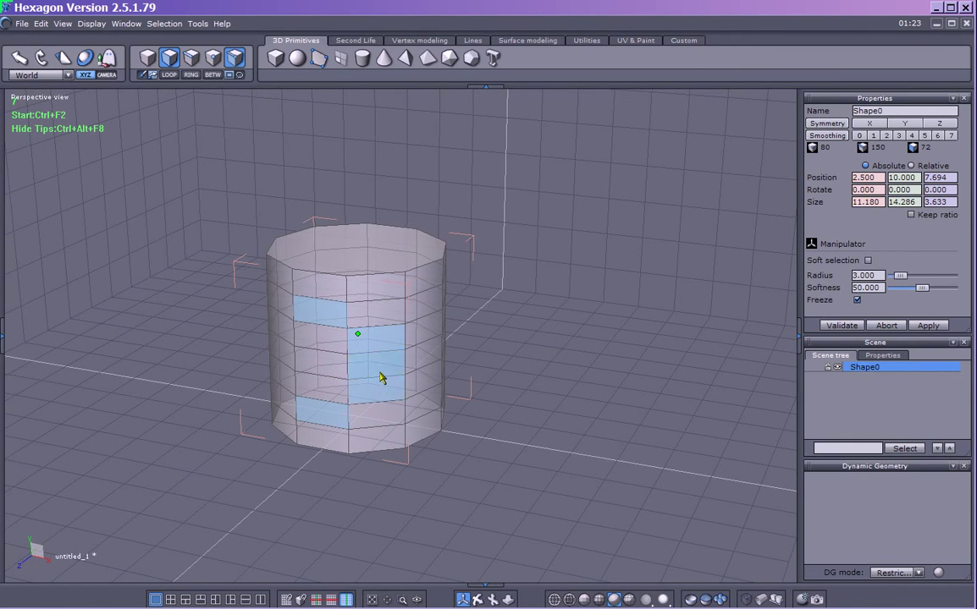
key(ctrl+z)
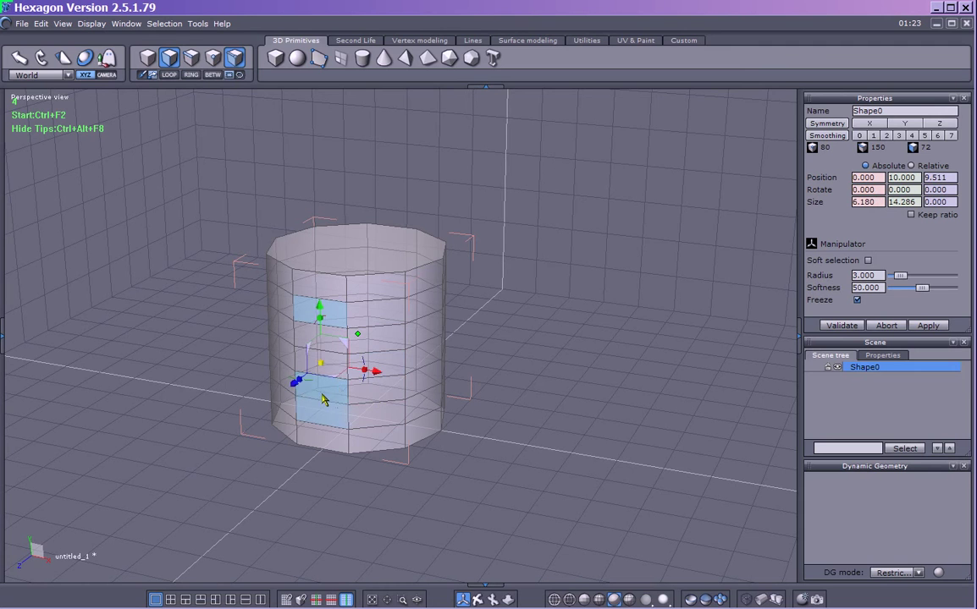
middle_drag(218, 383, 200, 336)
middle_drag(379, 360, 366, 353)
click(362, 347)
middle_drag(557, 347, 430, 339)
click(430, 339)
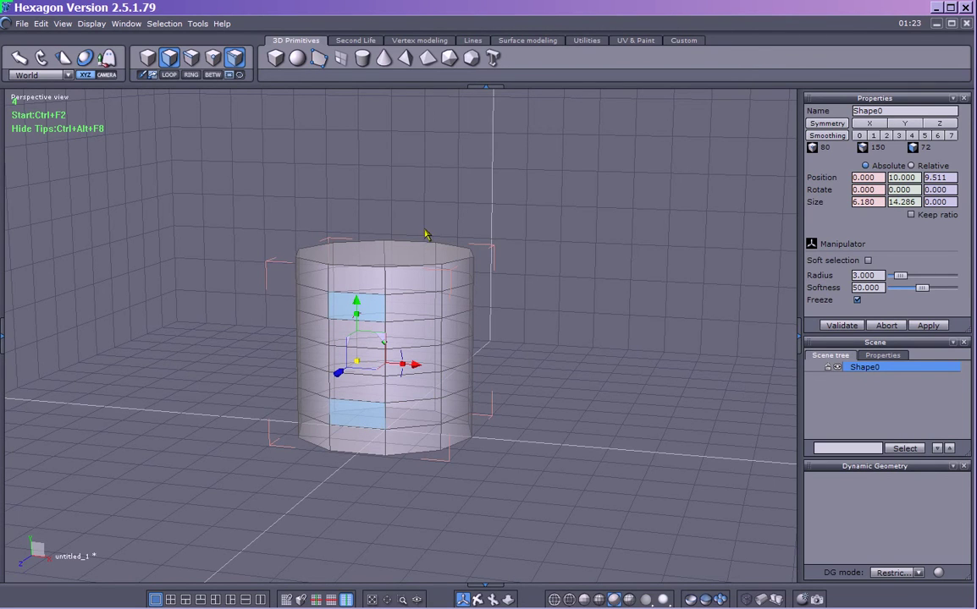
Step: Try starting Fast extrude on the two selected side faces and clear the face selection
click(409, 40)
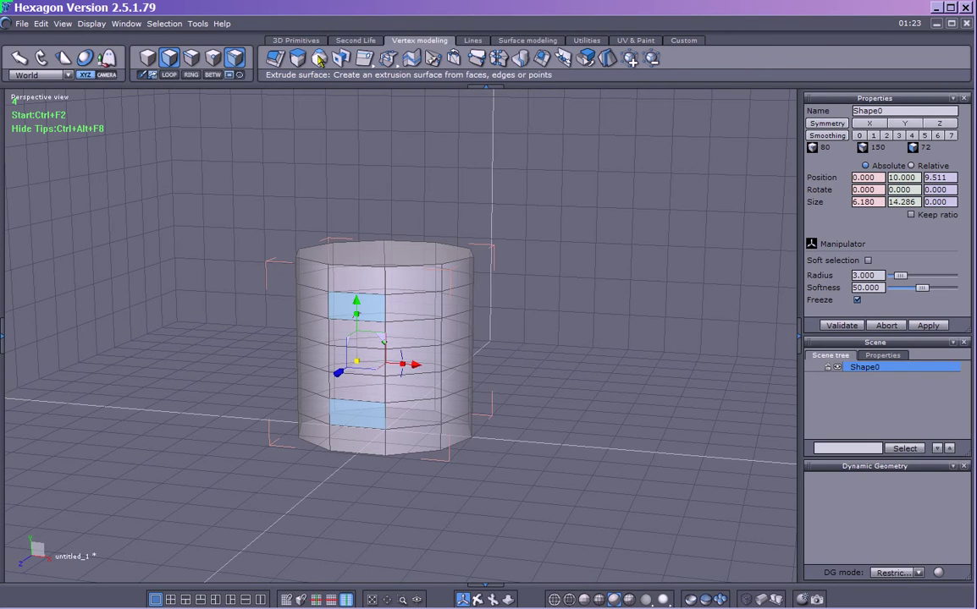
click(276, 62)
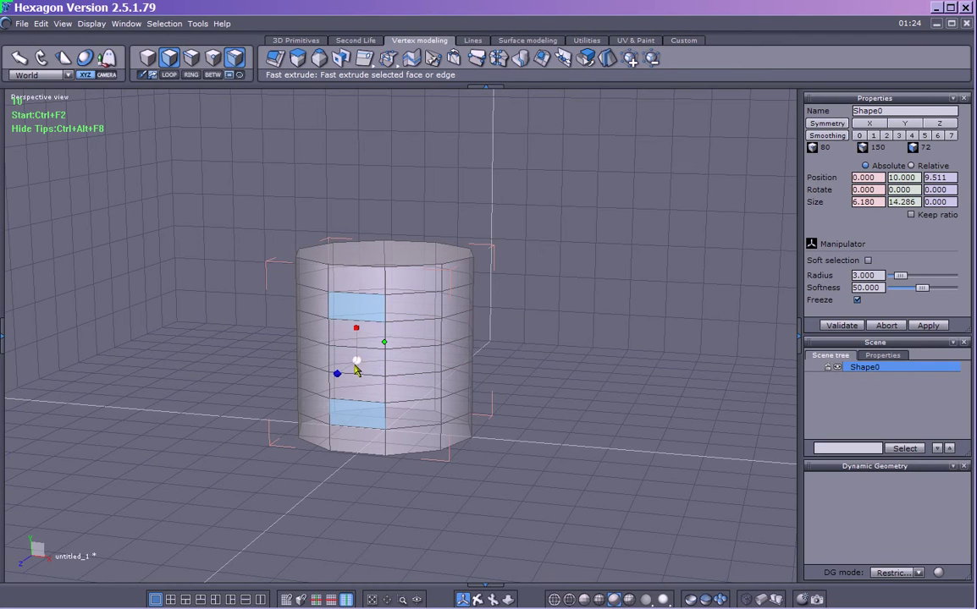
shift+click(464, 389)
ctrl+click(468, 392)
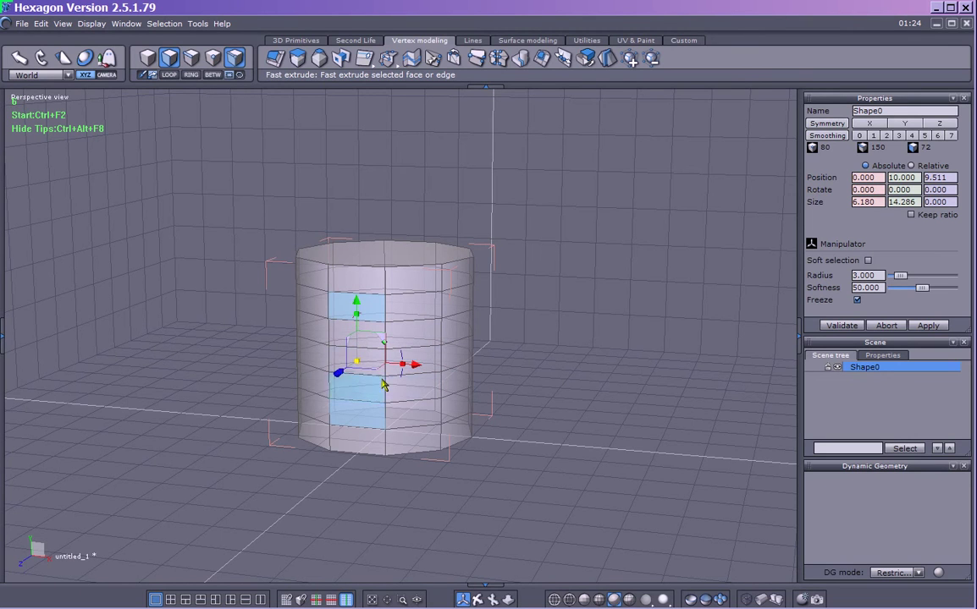
shift+click(378, 322)
click(582, 391)
Step: Try combining a lower face with a face from the neighbouring column in one selection and clear it
click(369, 423)
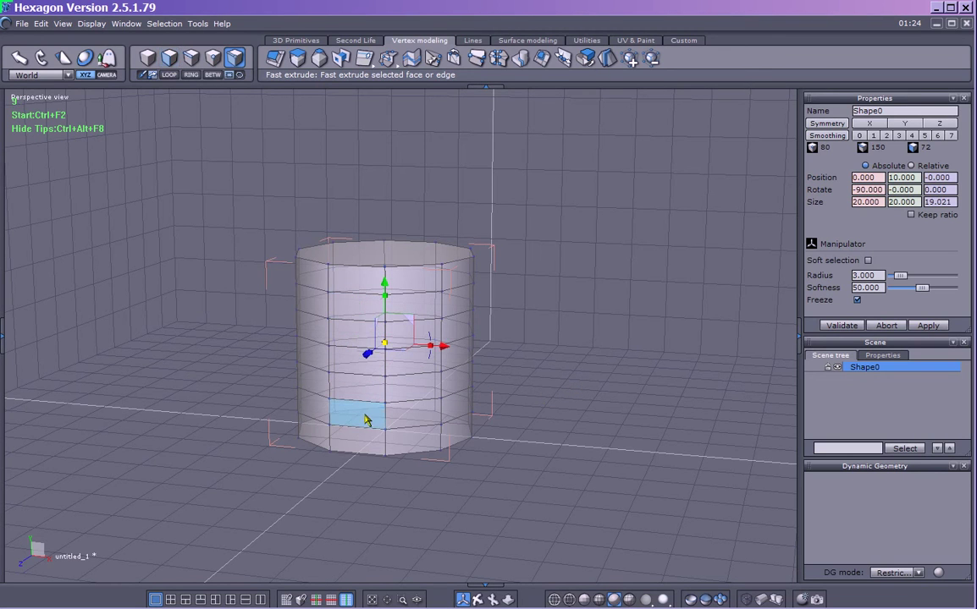
shift+click(419, 333)
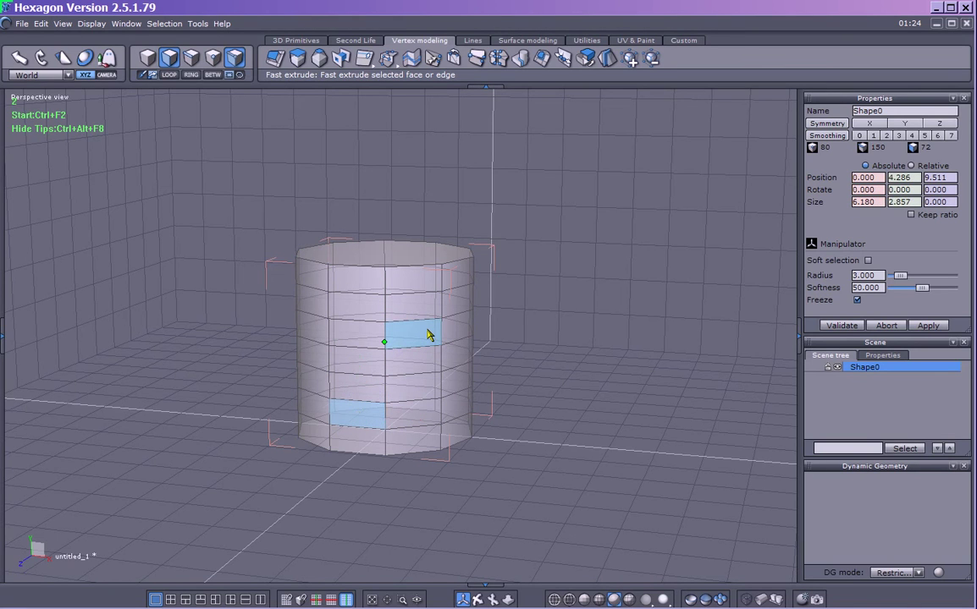
shift+click(454, 354)
ctrl+click(455, 354)
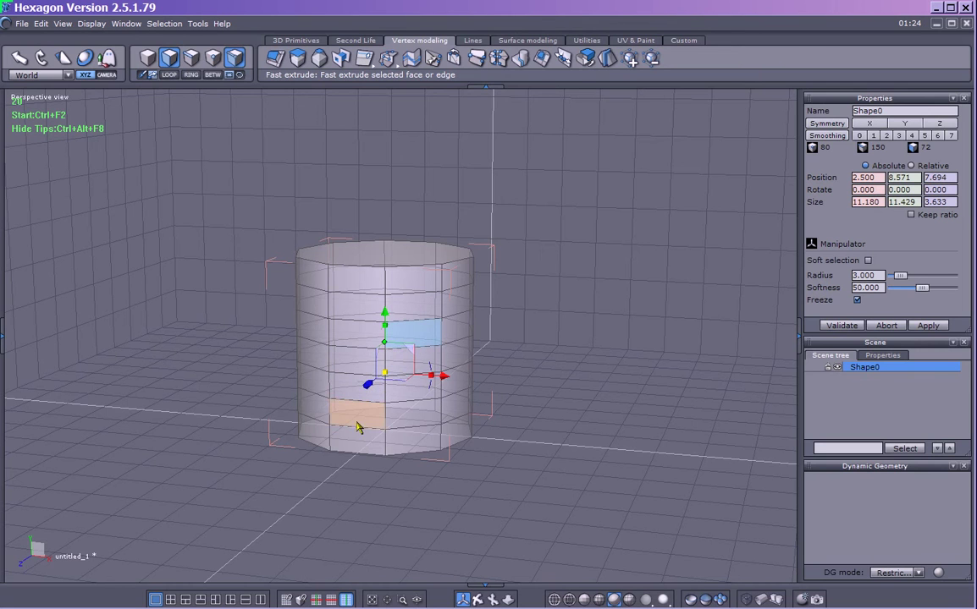
click(406, 338)
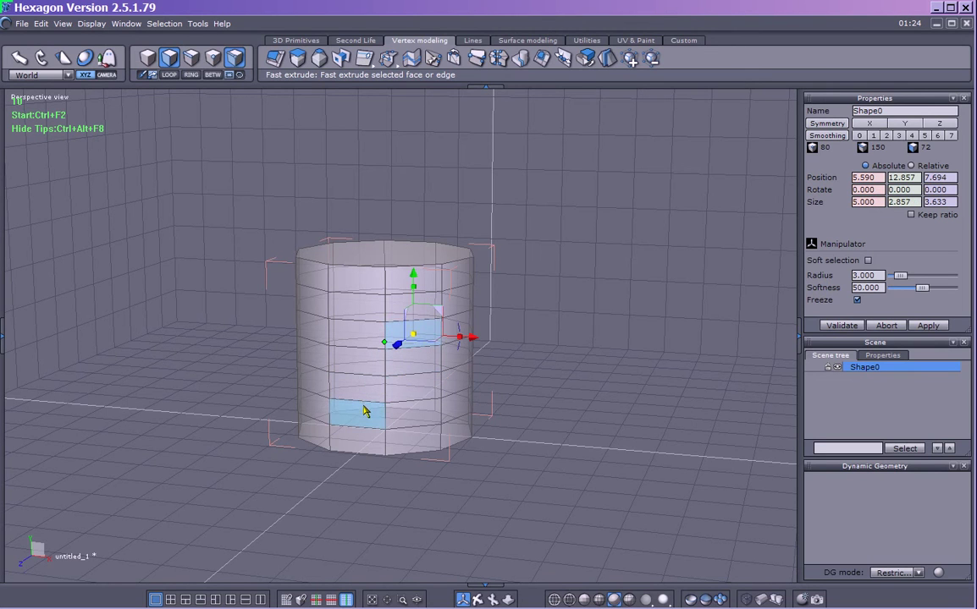
click(542, 366)
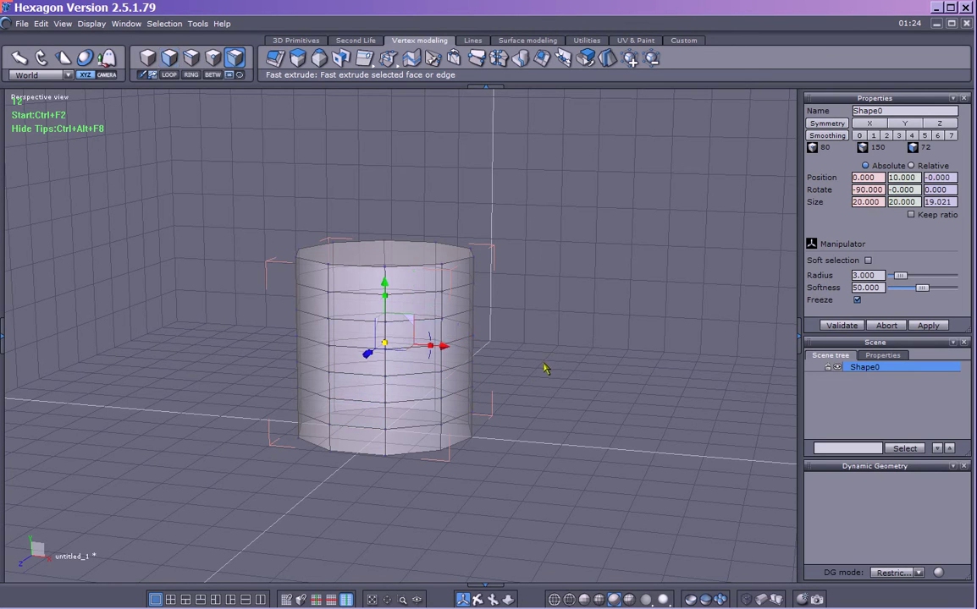
Step: Select the lower and upper faces of the same side column together
click(357, 427)
shift+click(363, 317)
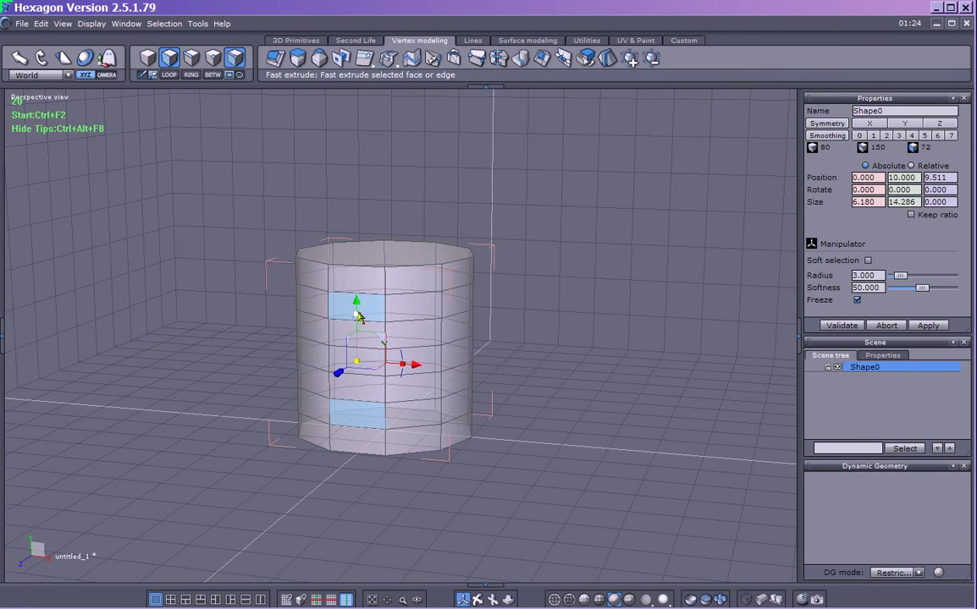
shift+click(409, 328)
ctrl+click(409, 328)
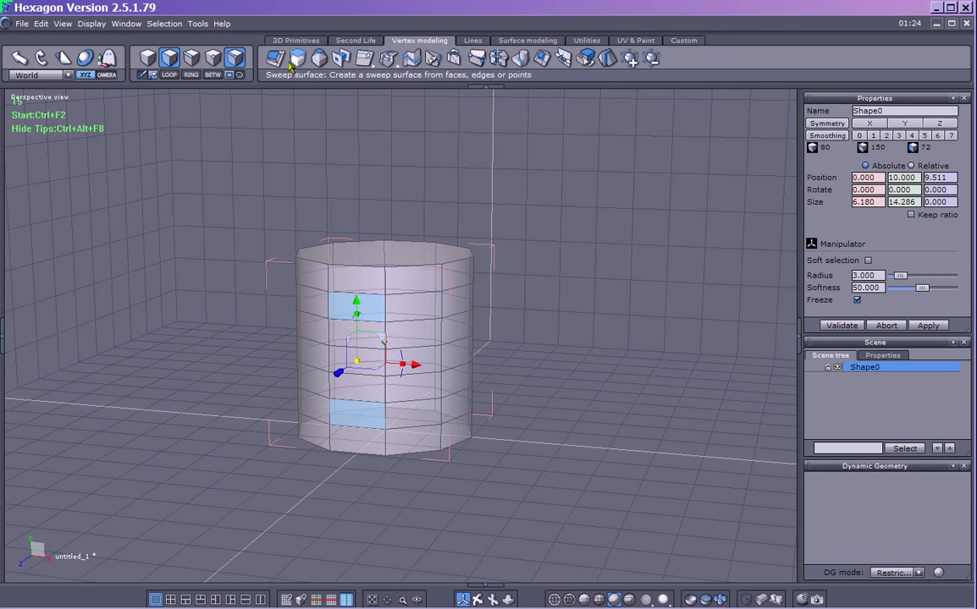
shift+click(414, 281)
ctrl+click(414, 281)
click(370, 312)
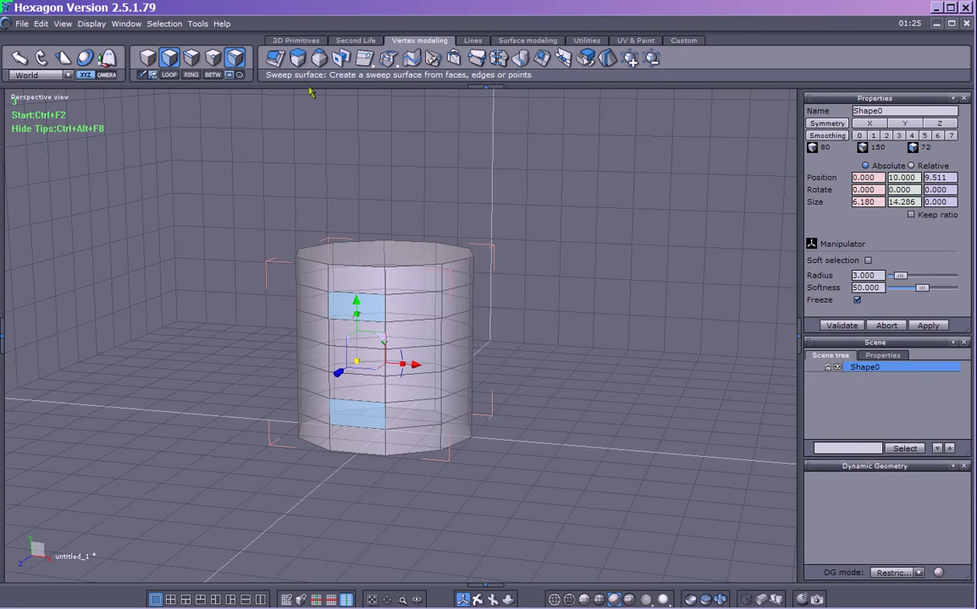
click(274, 57)
click(357, 365)
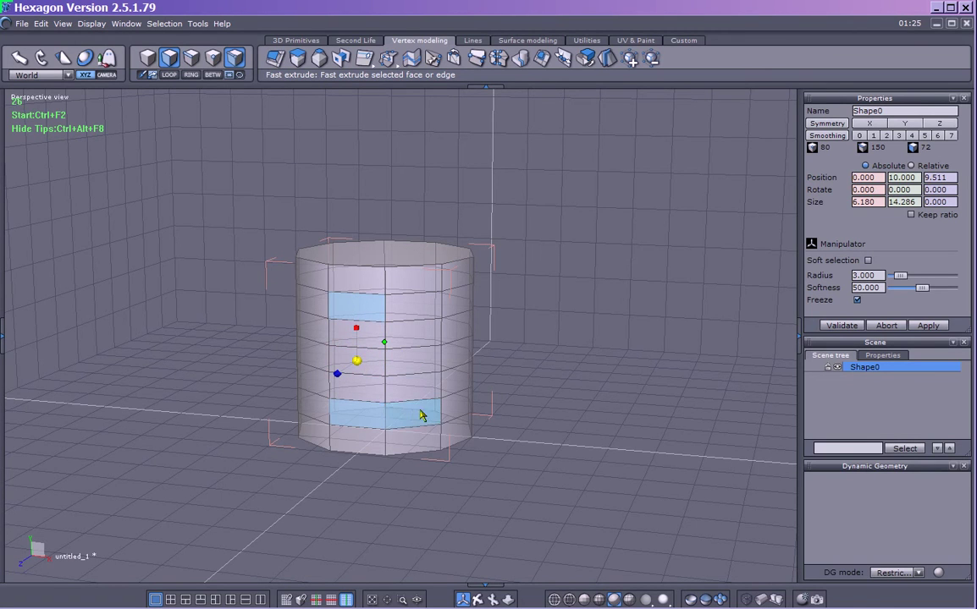
right_drag(481, 391, 313, 306)
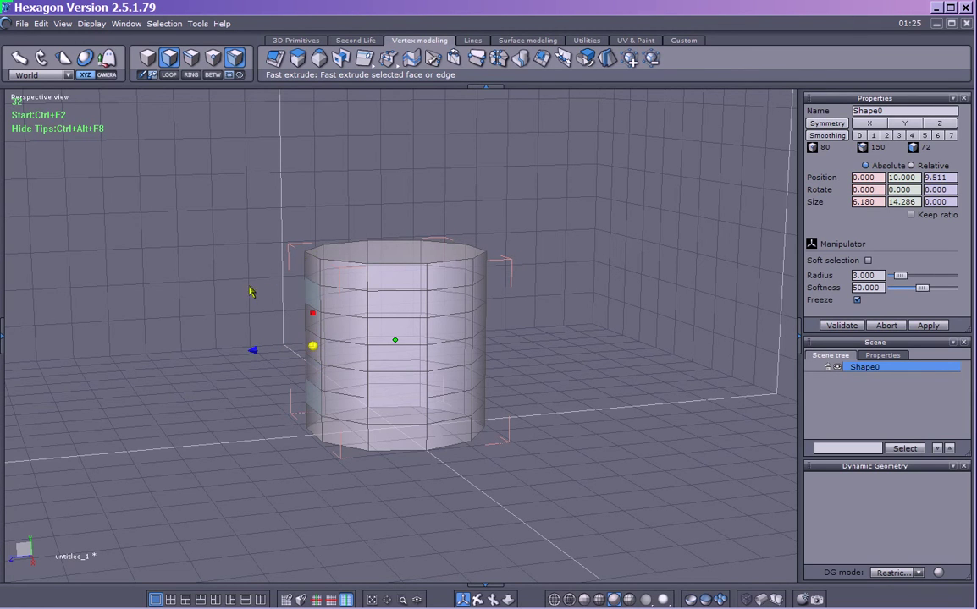
click(358, 391)
middle_drag(281, 463, 421, 436)
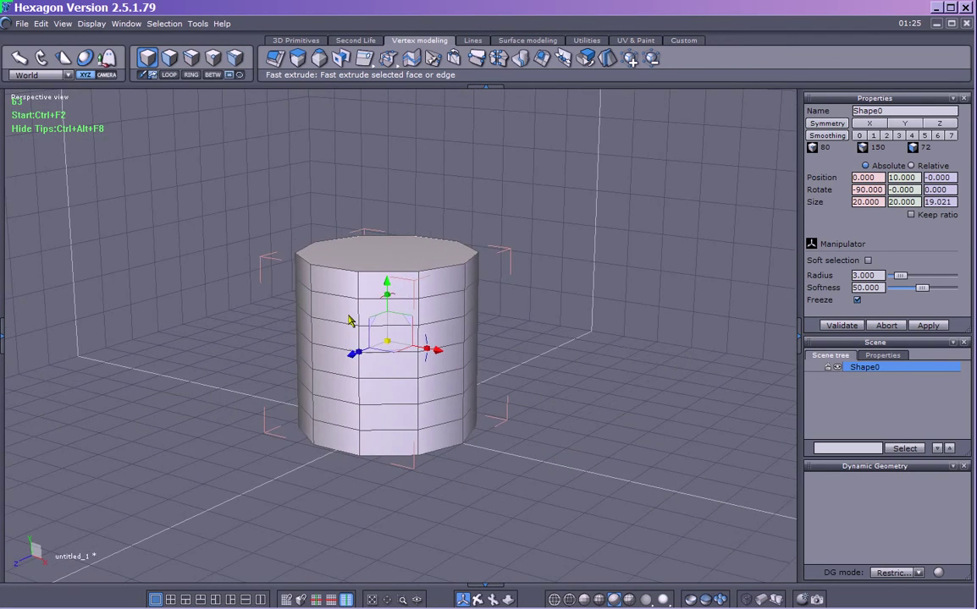
Step: Reselect the upper and lower side faces in face mode and activate the universal manipulator for Fast extrude
click(234, 57)
click(334, 310)
shift+click(339, 416)
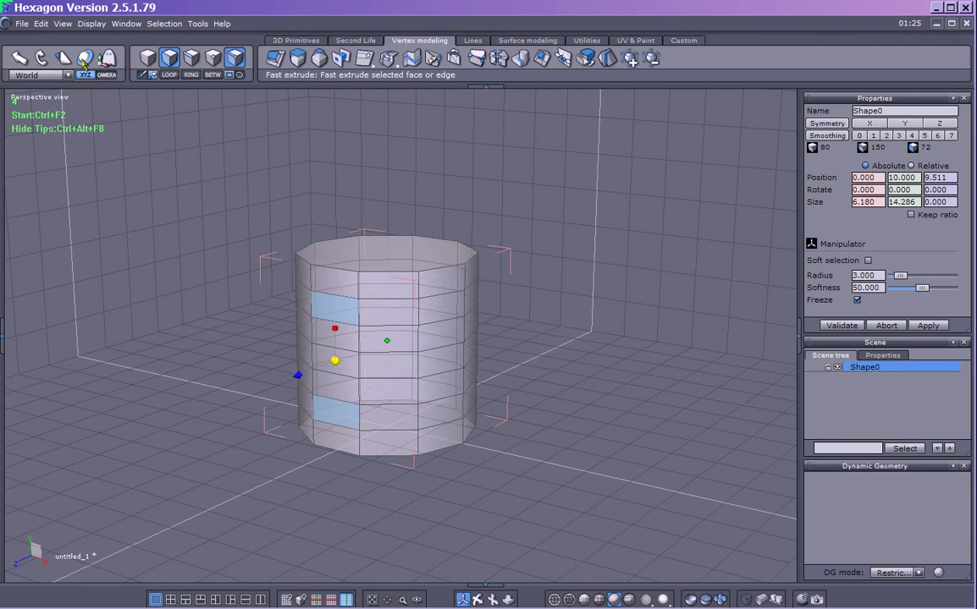
click(88, 60)
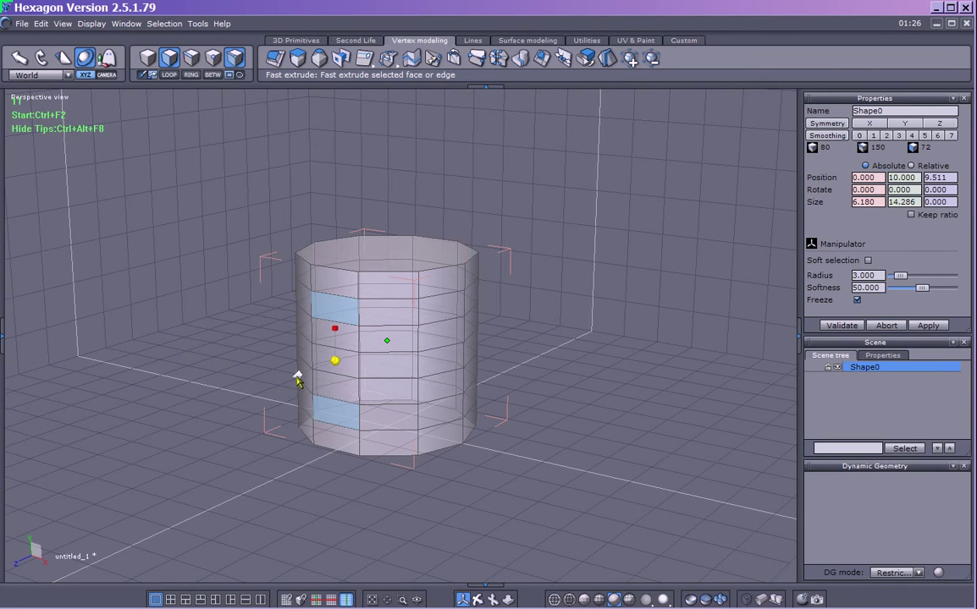
Step: Fast extrude both faces, first inward and then outward to a Z position of about 11.73
middle_drag(298, 383, 261, 383)
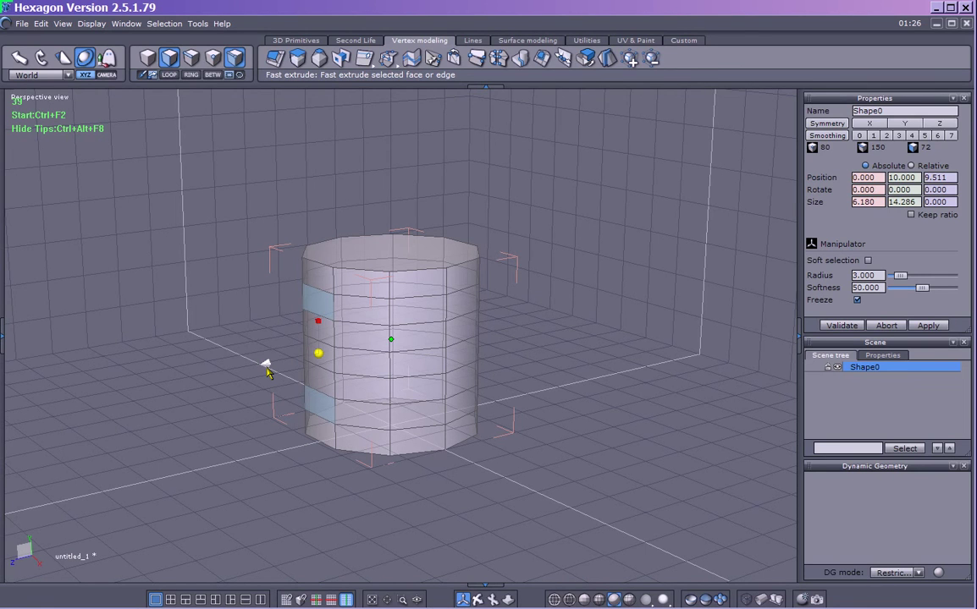
mouse_move(266, 365)
mouse_down()
mouse_move(244, 367)
mouse_move(279, 364)
mouse_up()
middle_drag(226, 397, 259, 379)
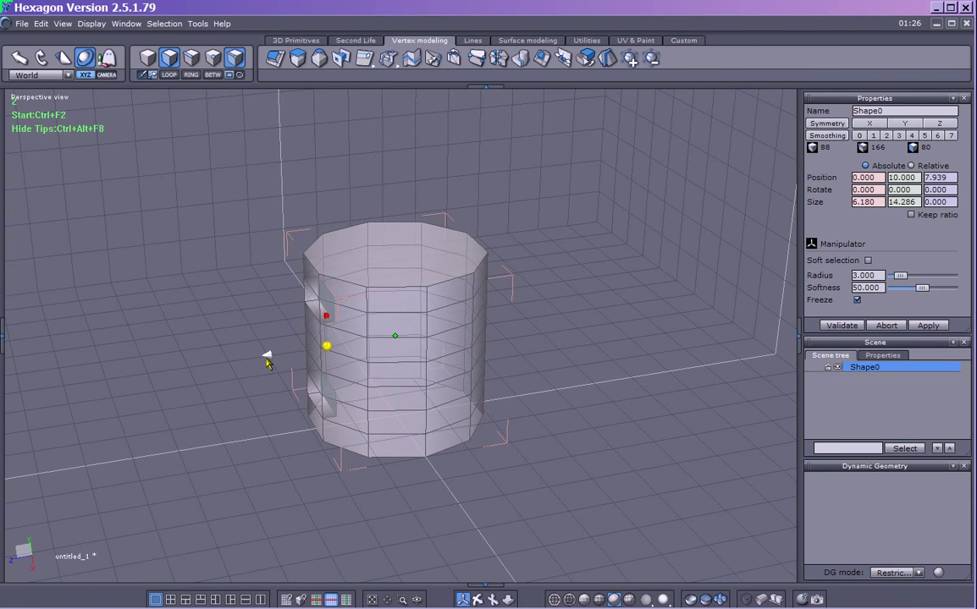
drag(266, 360, 235, 360)
click(286, 306)
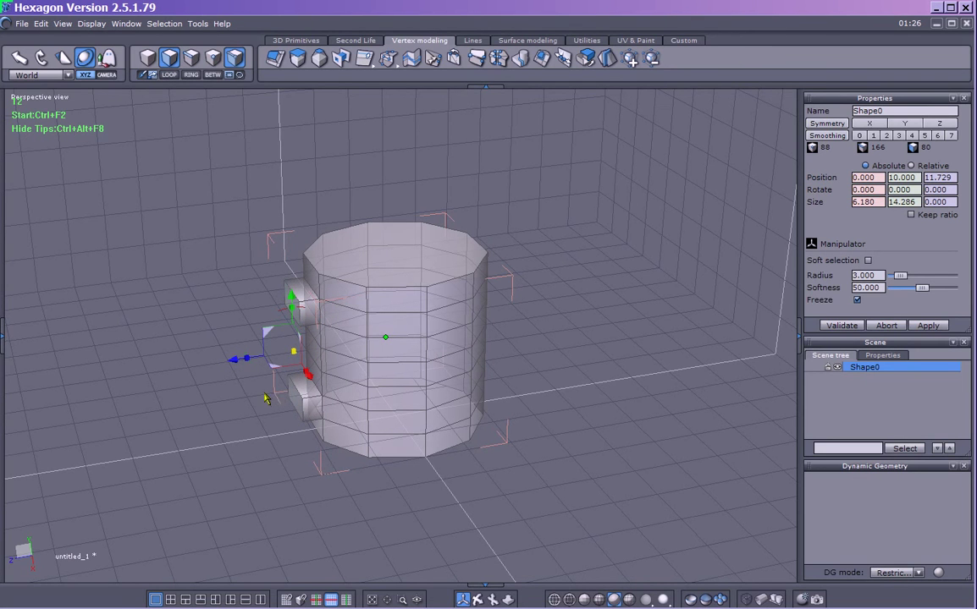
Step: Fast extrude the two blocks' end faces in place with a slight enlargement to about 6.2 by 14.34
right_drag(225, 413, 312, 463)
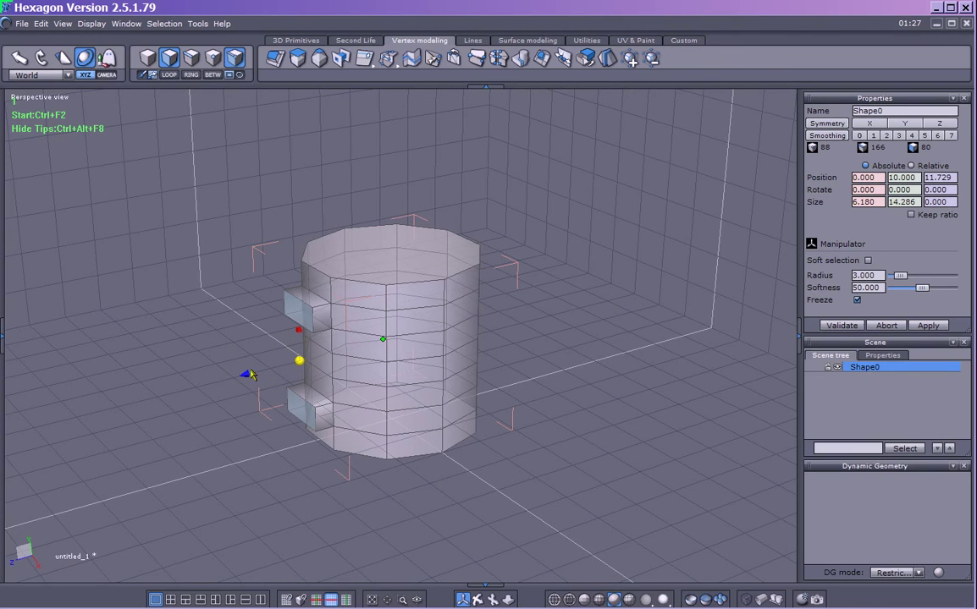
shift+drag(299, 334, 300, 338)
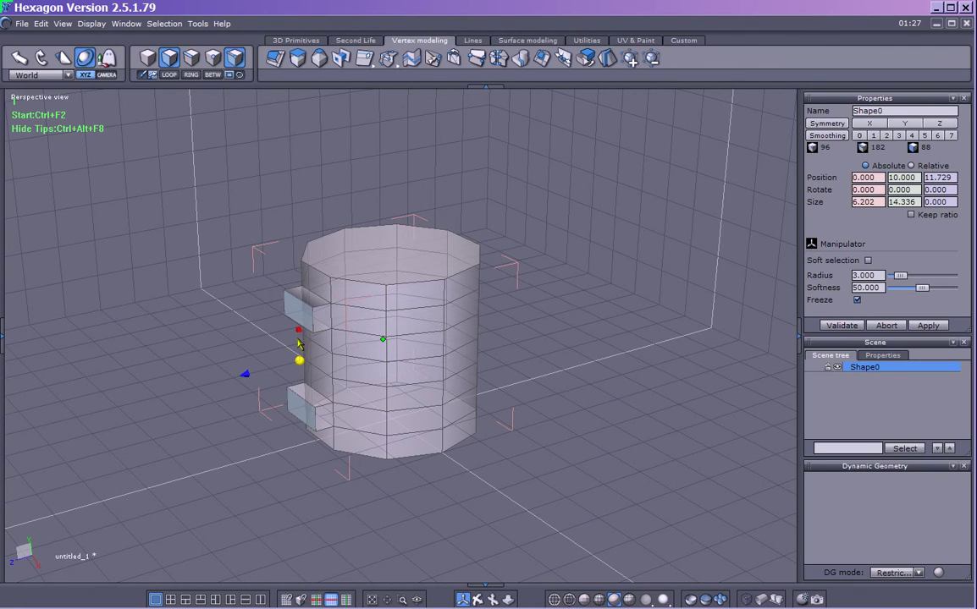
Step: Try extruding the end faces while scaling them up to about 9.56 by 22.1, and undo it
click(298, 333)
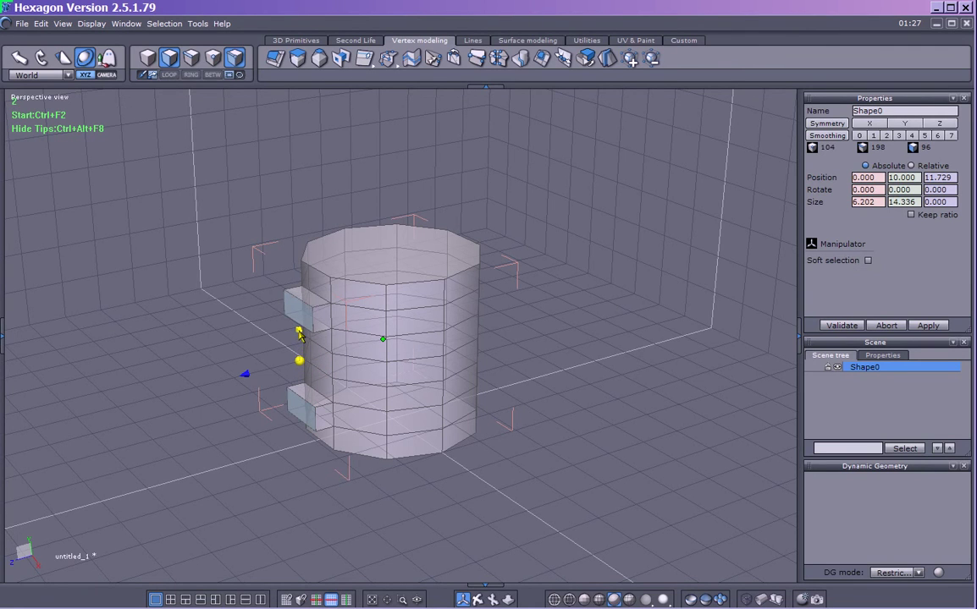
drag(299, 332, 273, 228)
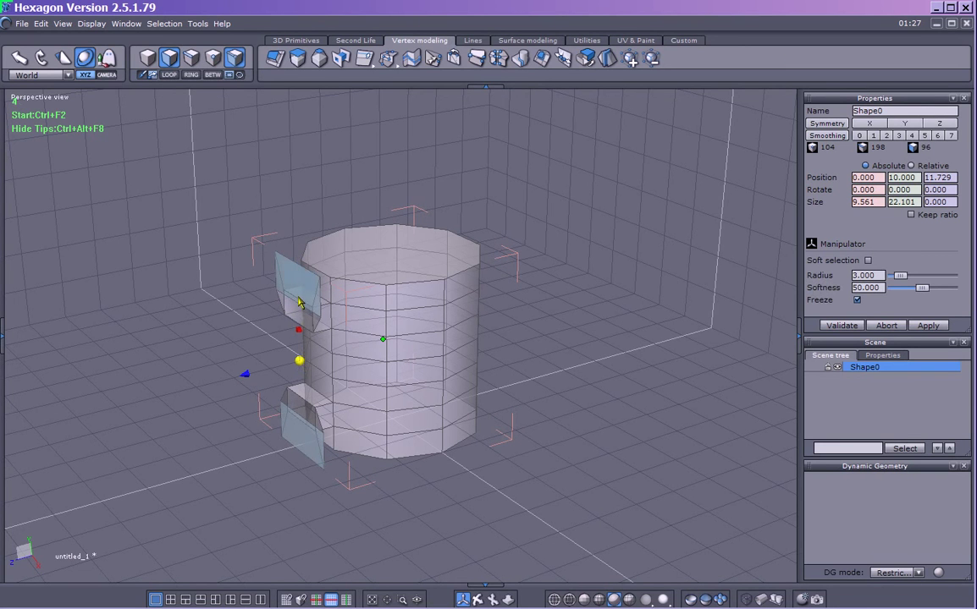
right_drag(261, 461, 181, 465)
key(ctrl+z)
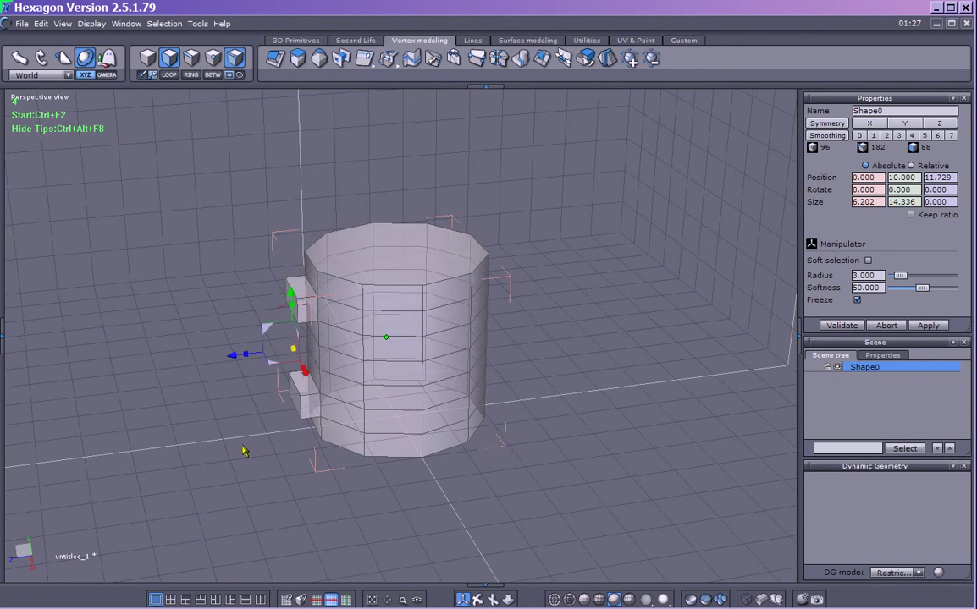
Step: Try extruding the end faces while scaling them down to about 2.94 by 6.81, and undo it
click(291, 322)
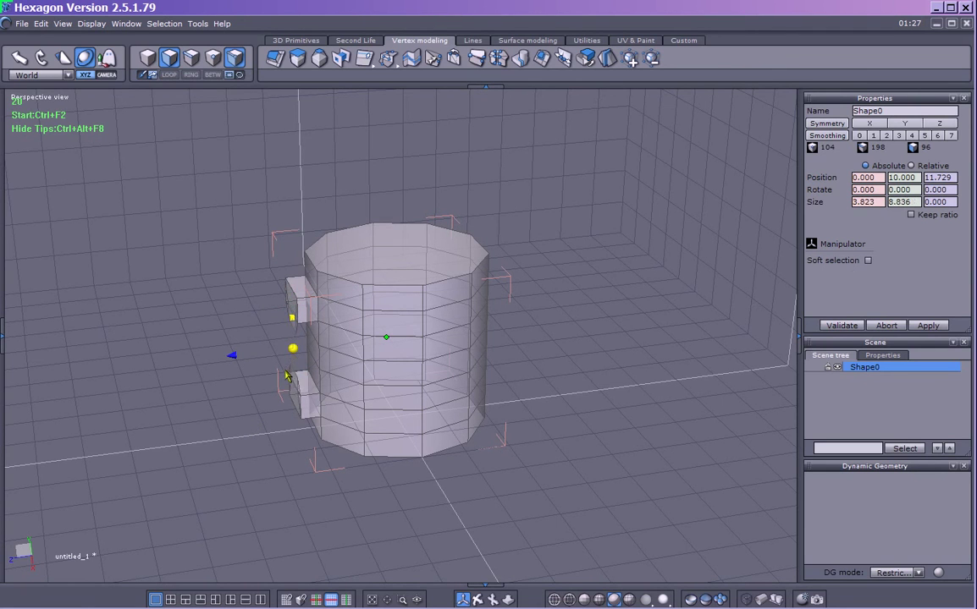
key(space)
middle_drag(235, 425, 397, 425)
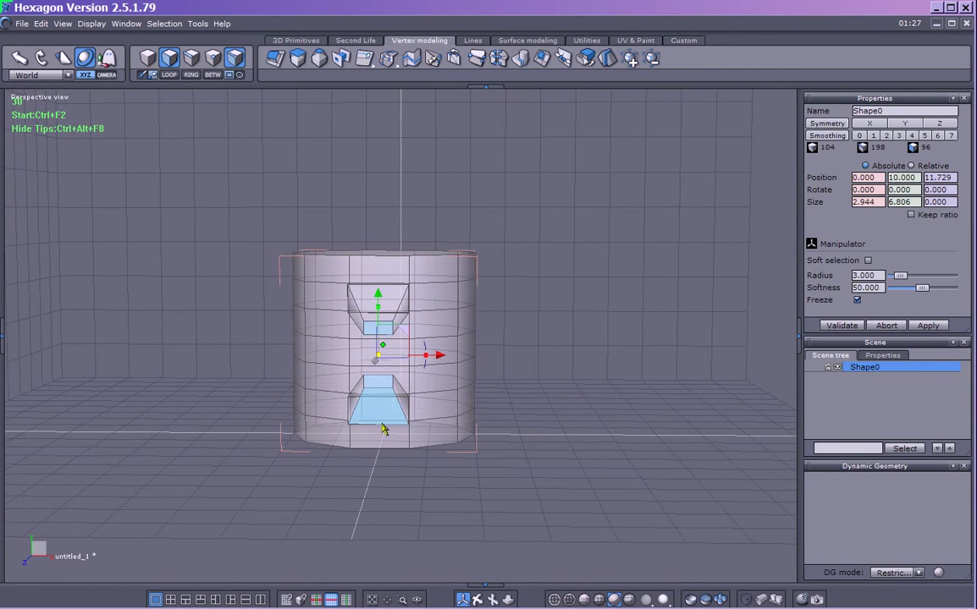
middle_drag(524, 408, 491, 414)
drag(491, 414, 493, 419)
middle_drag(535, 390, 458, 409)
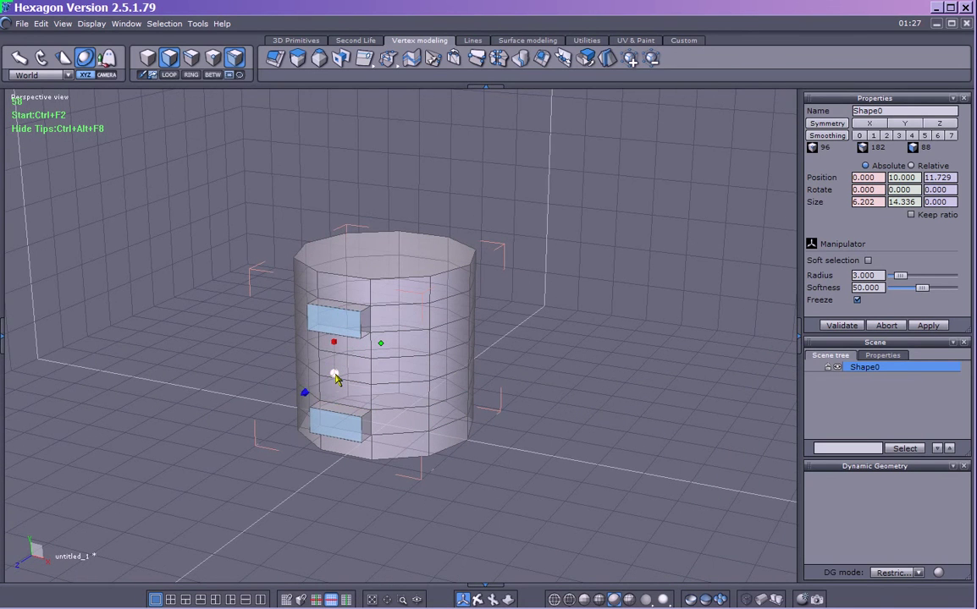
Step: Try extruding the end faces outward and scaling them together to about 5.33 by 12.32, and undo it
middle_drag(335, 378, 296, 361)
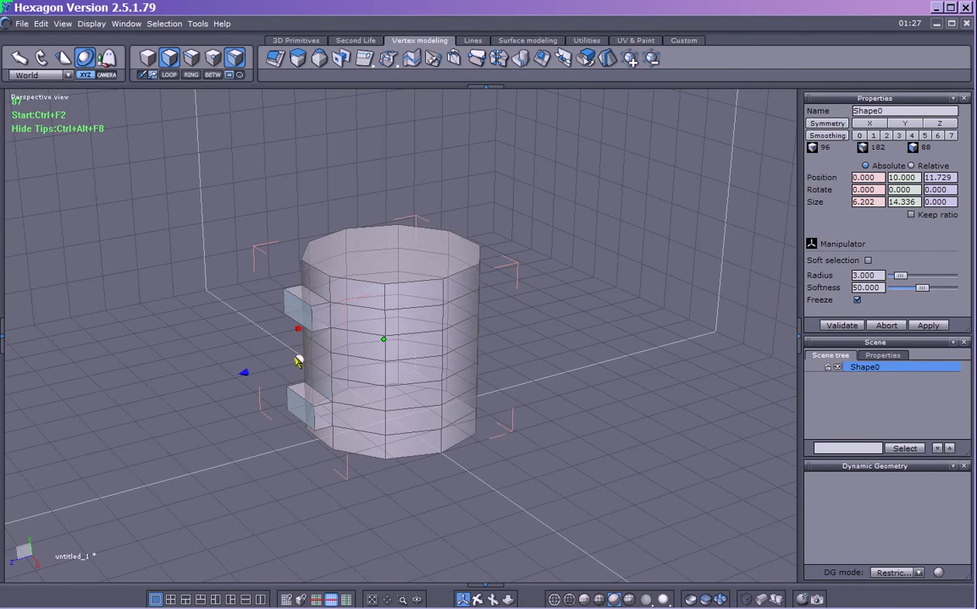
drag(298, 362, 270, 335)
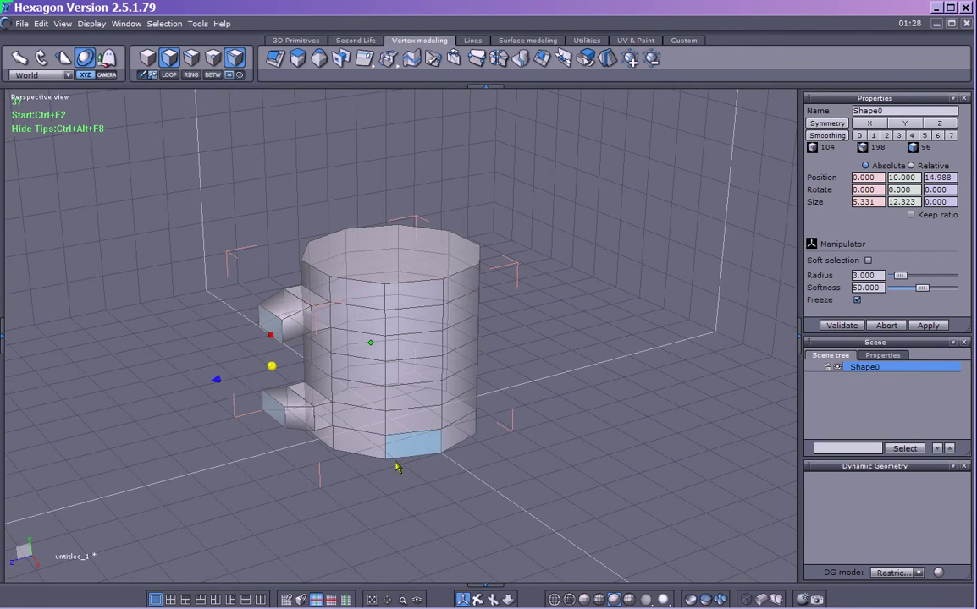
key(ctrl+z)
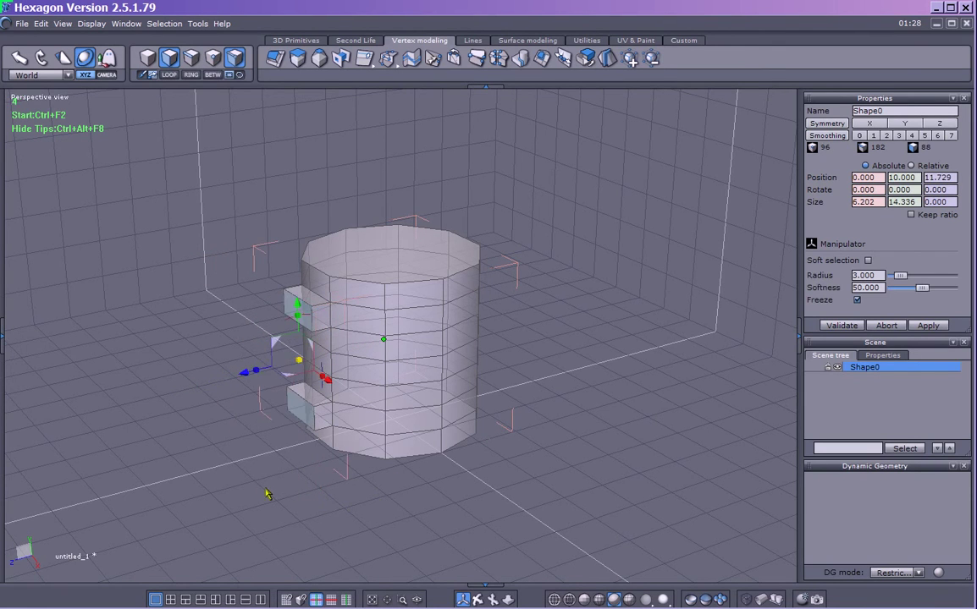
Step: Fast extrude the two blocks' end faces straight outward to about Z 14.48
click(276, 60)
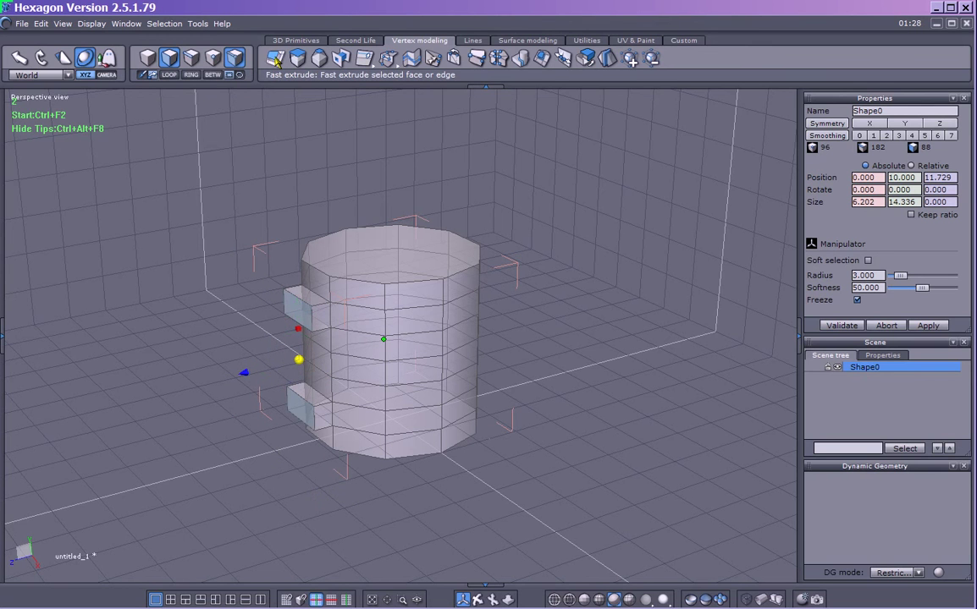
middle_drag(433, 449, 283, 439)
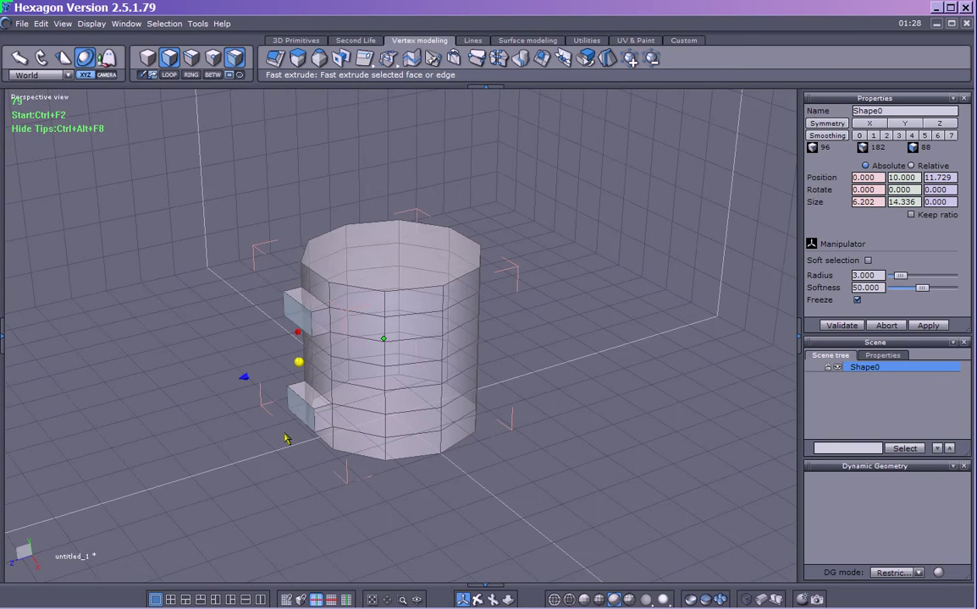
drag(243, 381, 219, 385)
middle_drag(218, 386, 357, 445)
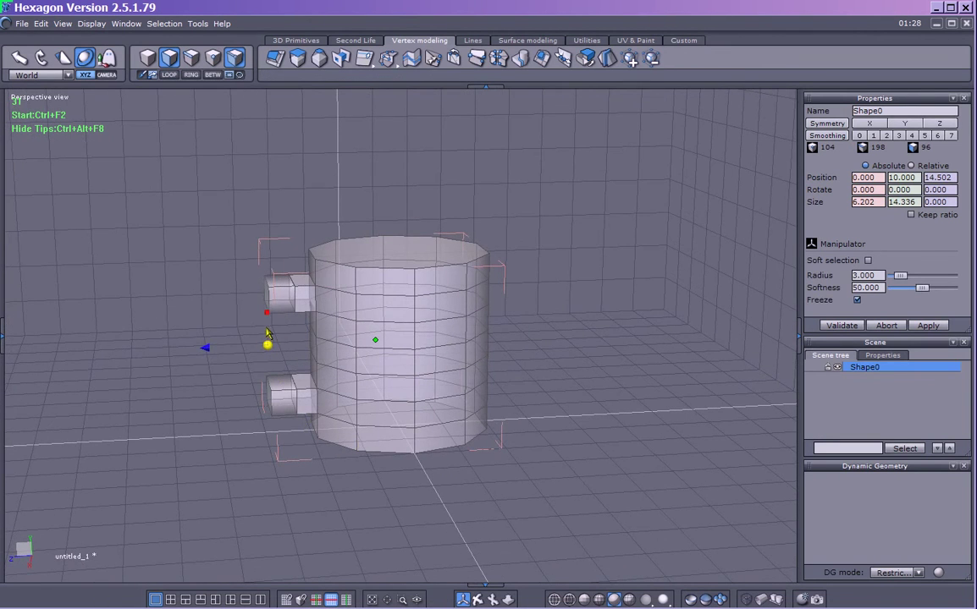
click(86, 61)
middle_drag(155, 418, 305, 407)
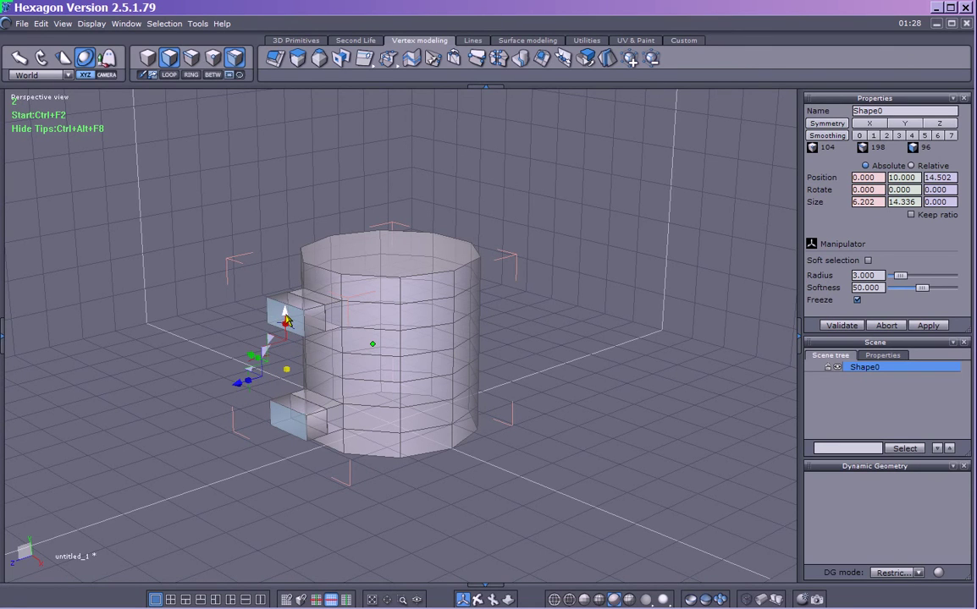
mouse_move(238, 387)
mouse_down()
mouse_move(227, 387)
mouse_move(246, 381)
mouse_up()
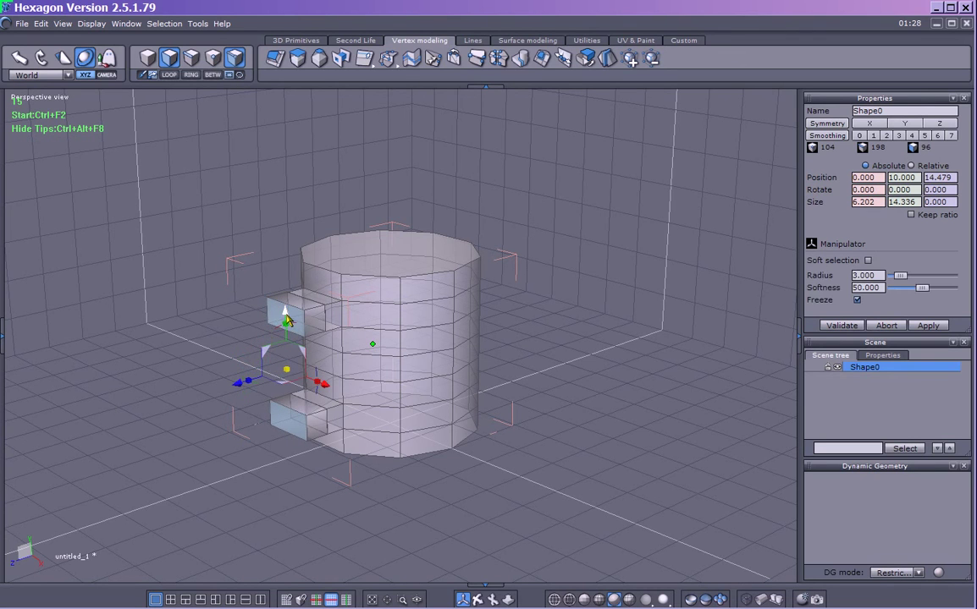
Step: Try moving the two end faces vertically and sideways to about X 0.79 and Y 10.77
mouse_move(286, 317)
mouse_down()
mouse_move(282, 296)
mouse_move(284, 347)
mouse_move(286, 325)
mouse_up()
drag(328, 410, 296, 391)
middle_drag(218, 464, 290, 407)
drag(290, 406, 270, 465)
middle_drag(270, 465, 527, 338)
drag(430, 385, 458, 386)
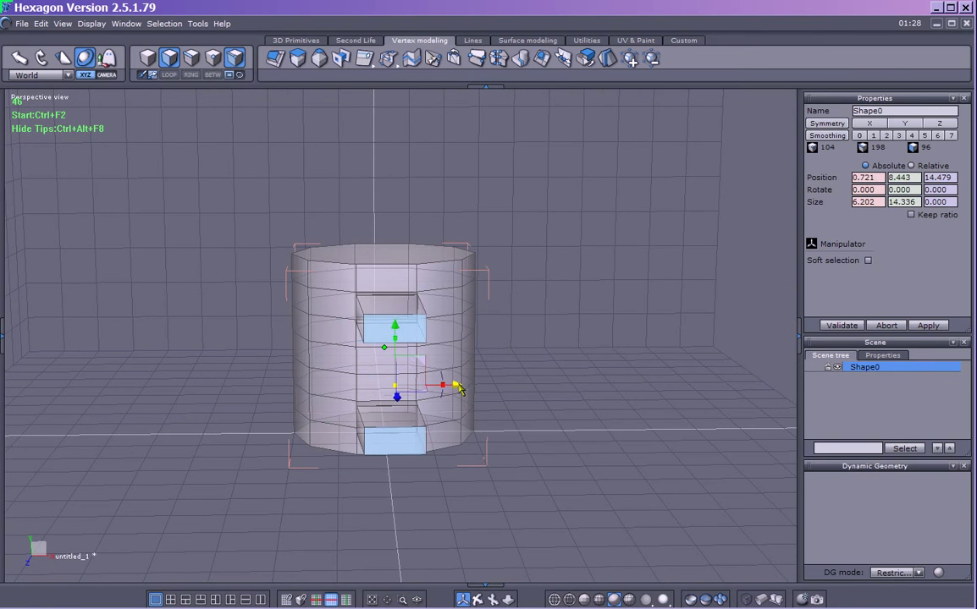
drag(395, 329, 397, 306)
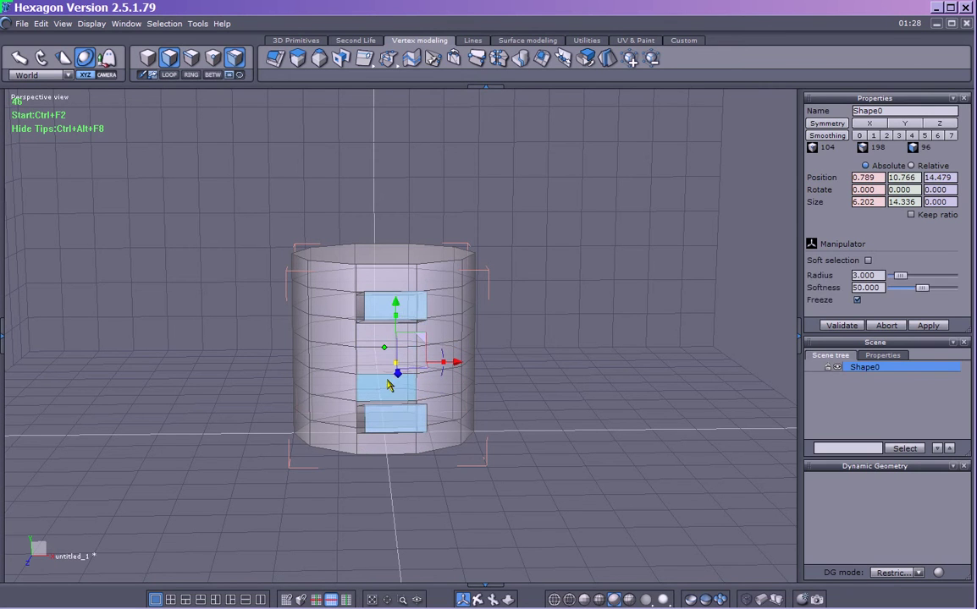
Step: Try moving the end faces outward to about Z 31.21, and undo all the trial moves
drag(396, 378, 408, 430)
middle_drag(495, 390, 265, 406)
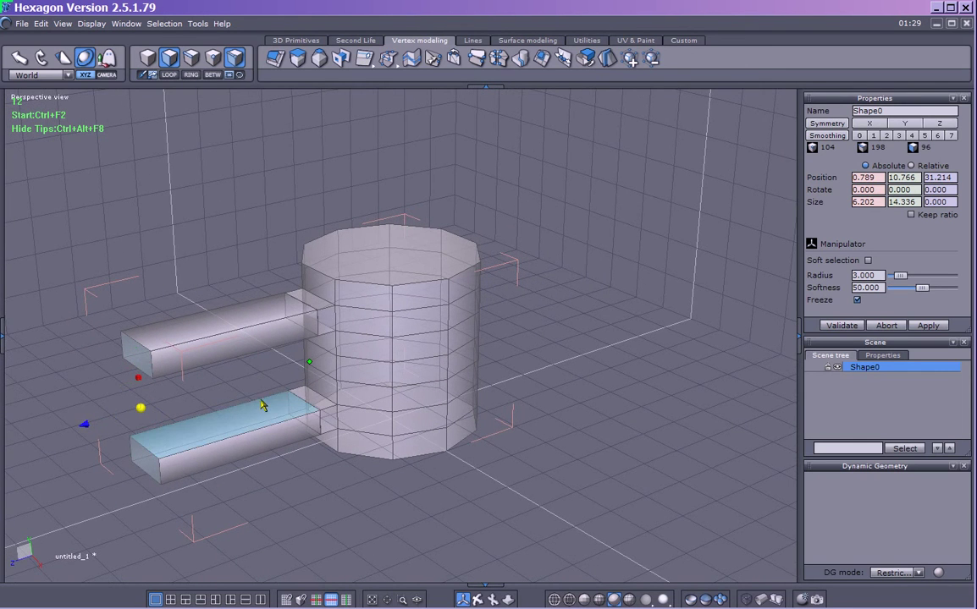
key(ctrl+z)
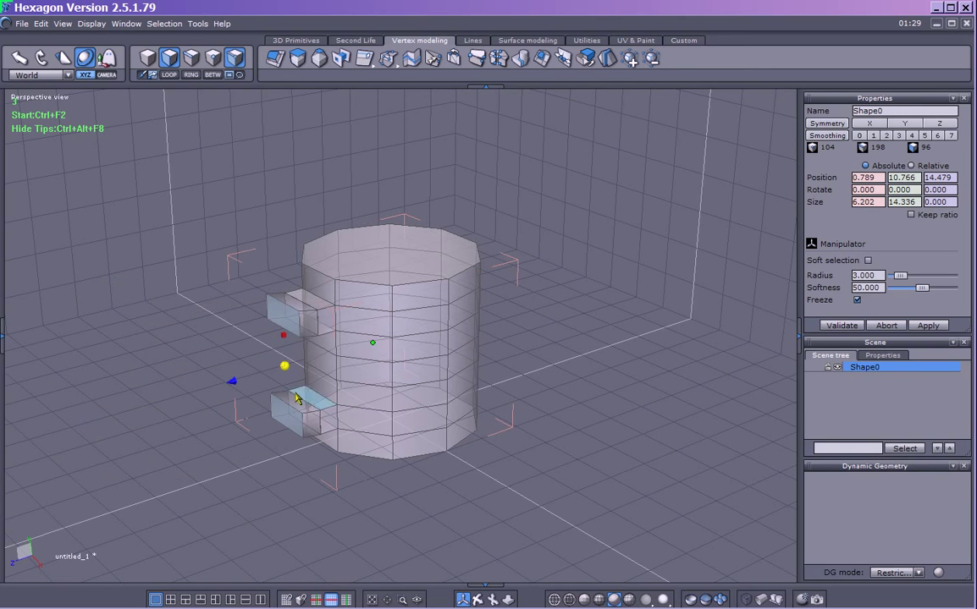
key(ctrl+z)
key(ctrl+z)
key(ctrl+z)
key(ctrl+z)
Step: Scale the end faces vertically to about 13.17 and narrow their width to about 4.34
middle_drag(343, 406, 254, 351)
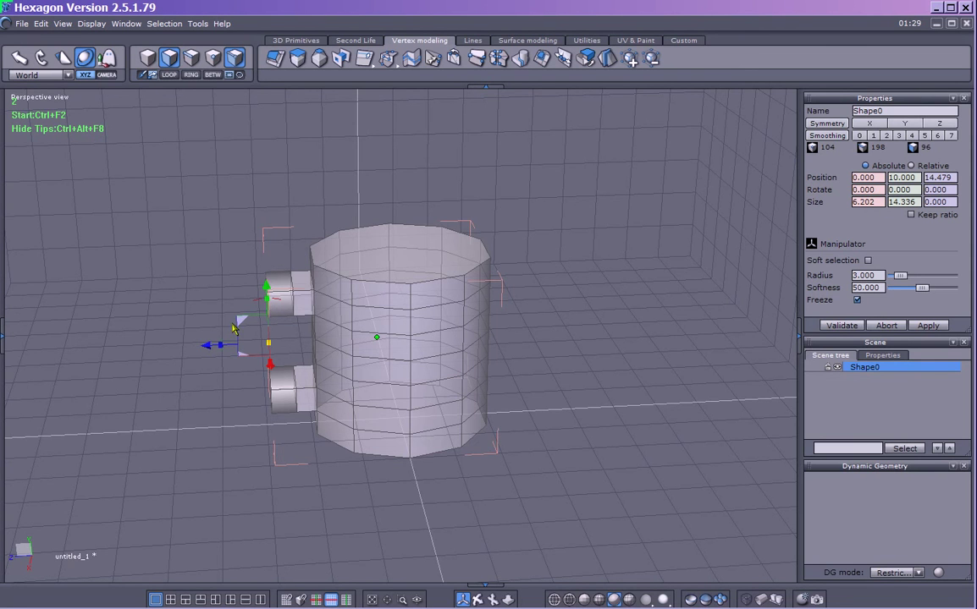
middle_drag(165, 371, 220, 355)
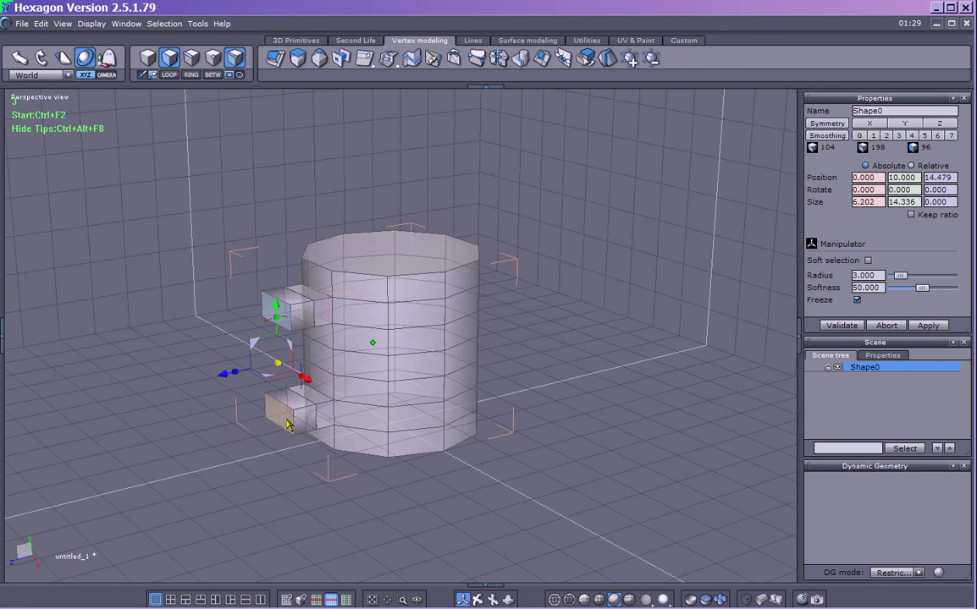
mouse_move(279, 325)
mouse_down()
mouse_move(281, 338)
mouse_move(279, 309)
mouse_up()
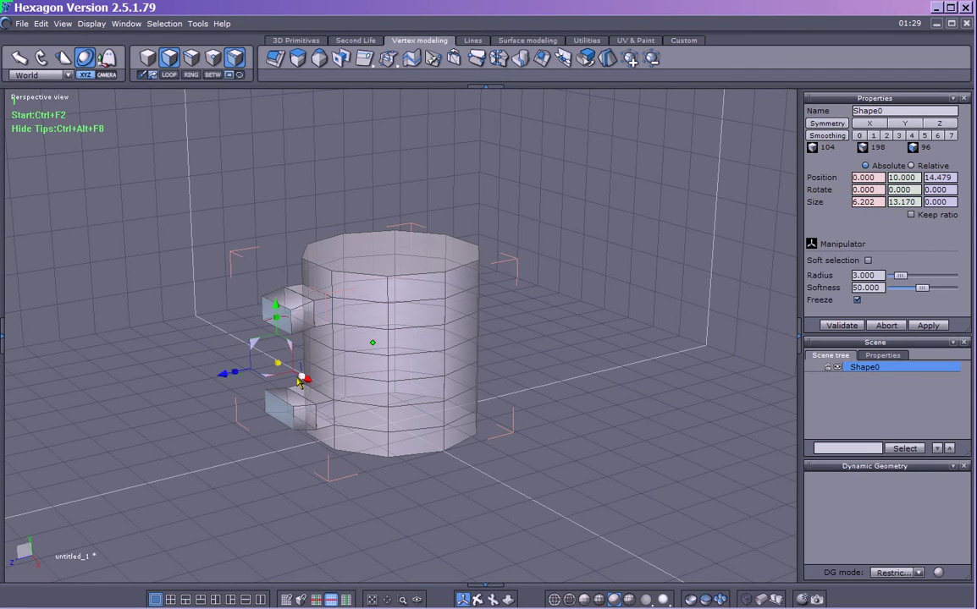
middle_drag(300, 383, 448, 406)
drag(393, 396, 382, 401)
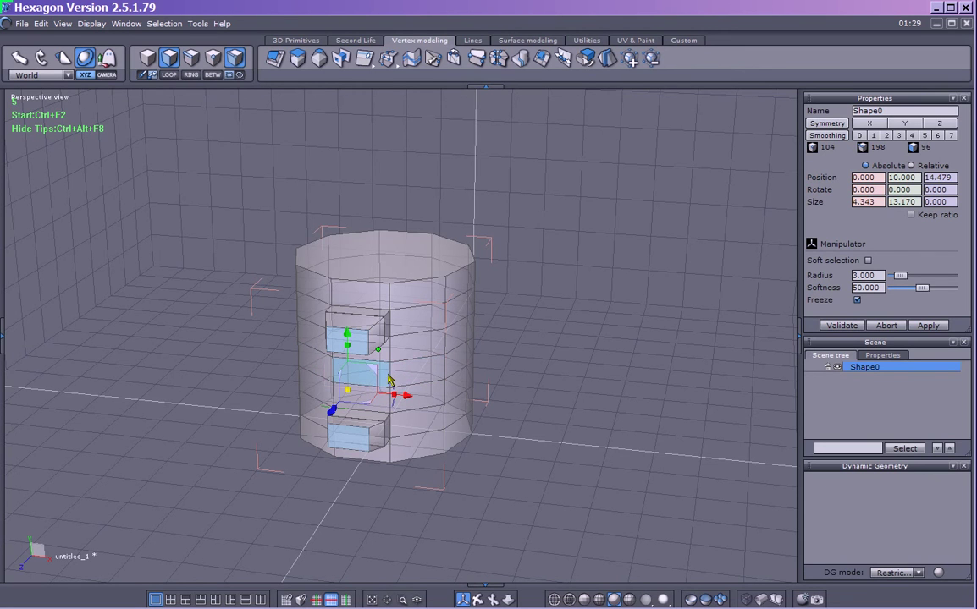
Step: Try scaling the end faces uniformly up to about 4.89 by 14.83, and undo it
right_drag(382, 408, 228, 382)
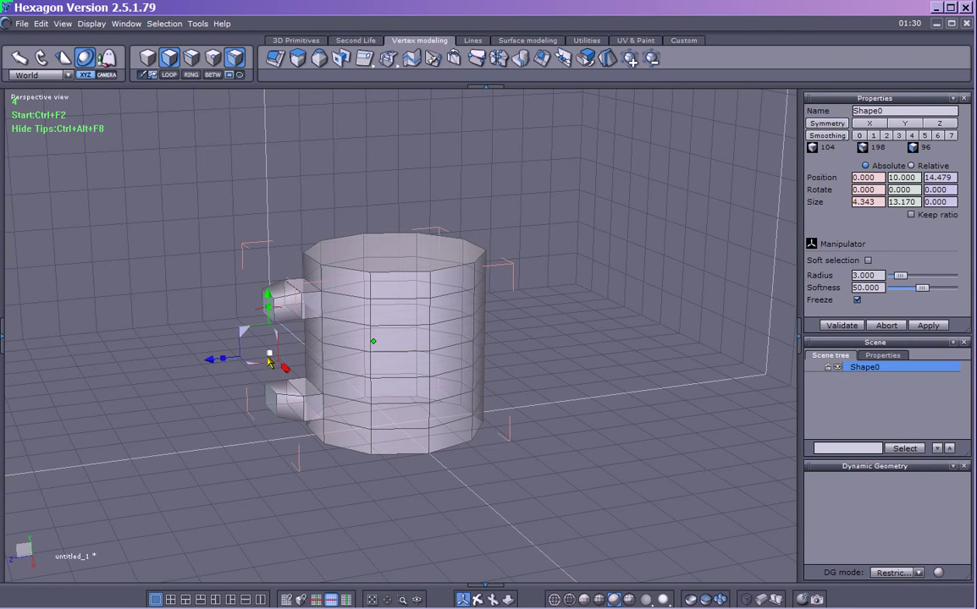
middle_drag(211, 352, 388, 427)
drag(341, 405, 415, 423)
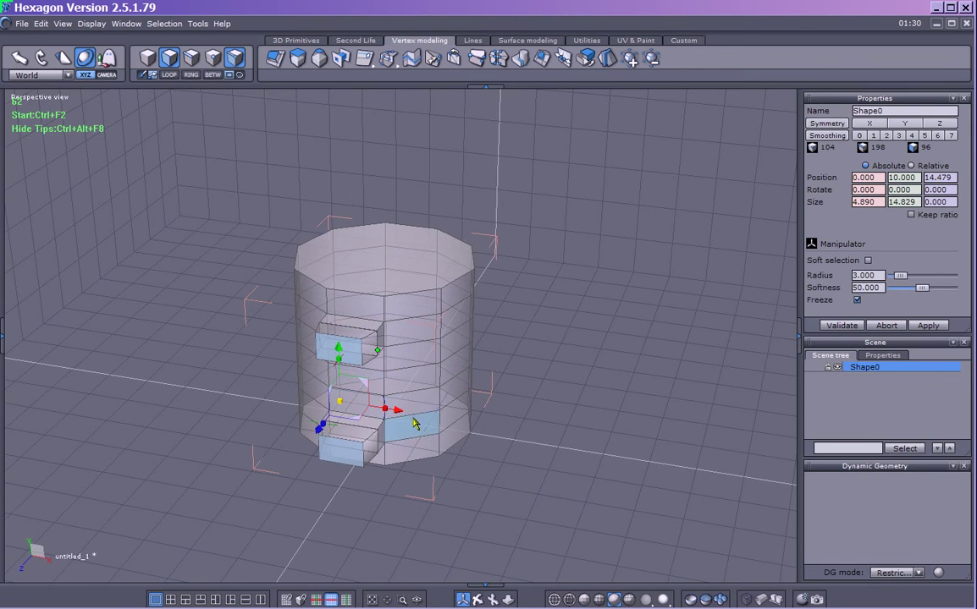
middle_drag(517, 503, 320, 481)
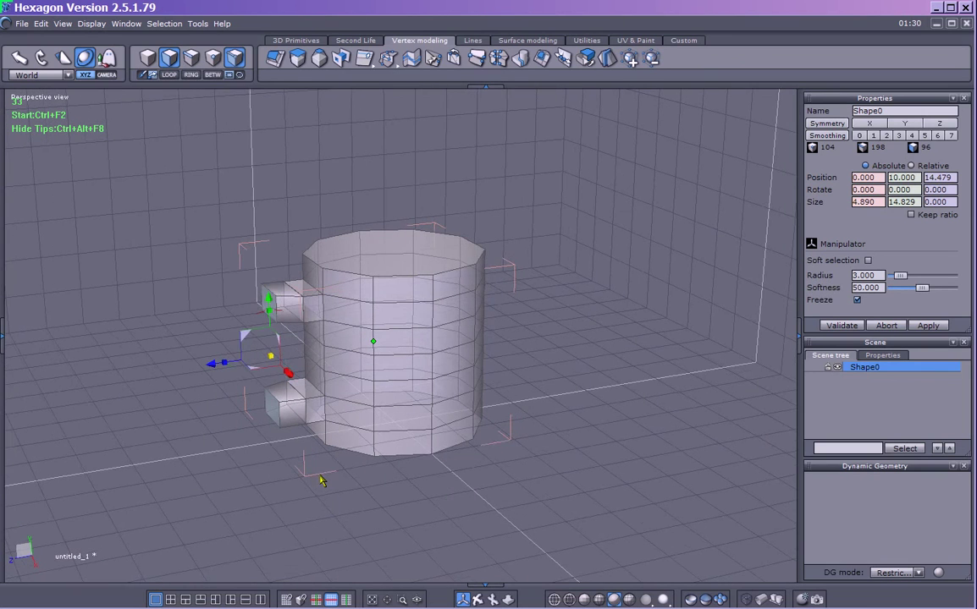
drag(320, 477, 258, 461)
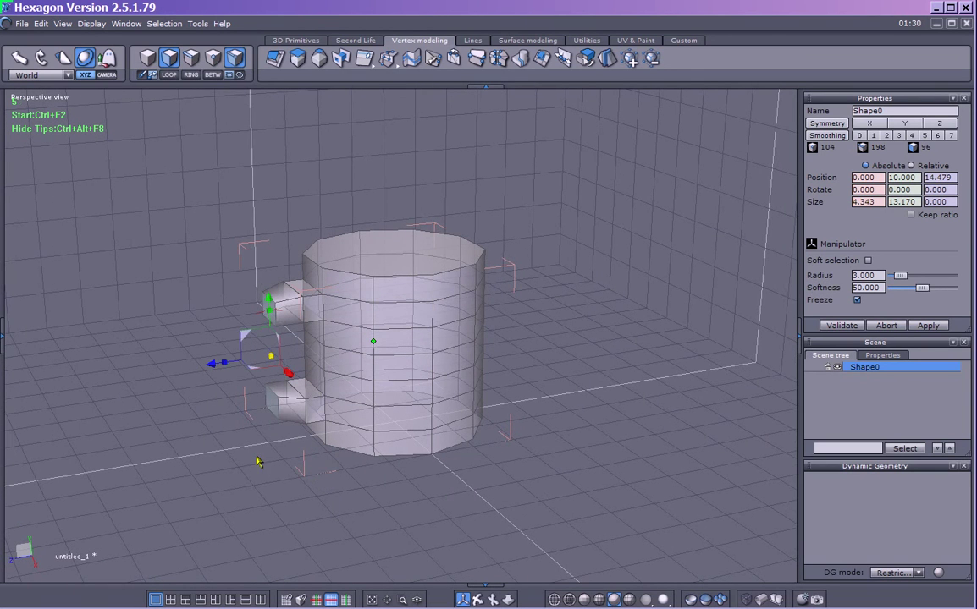
Step: Try moving the end faces within the YZ plane to about Y 10.42 and Z 20.79, and undo it
middle_drag(250, 457, 293, 347)
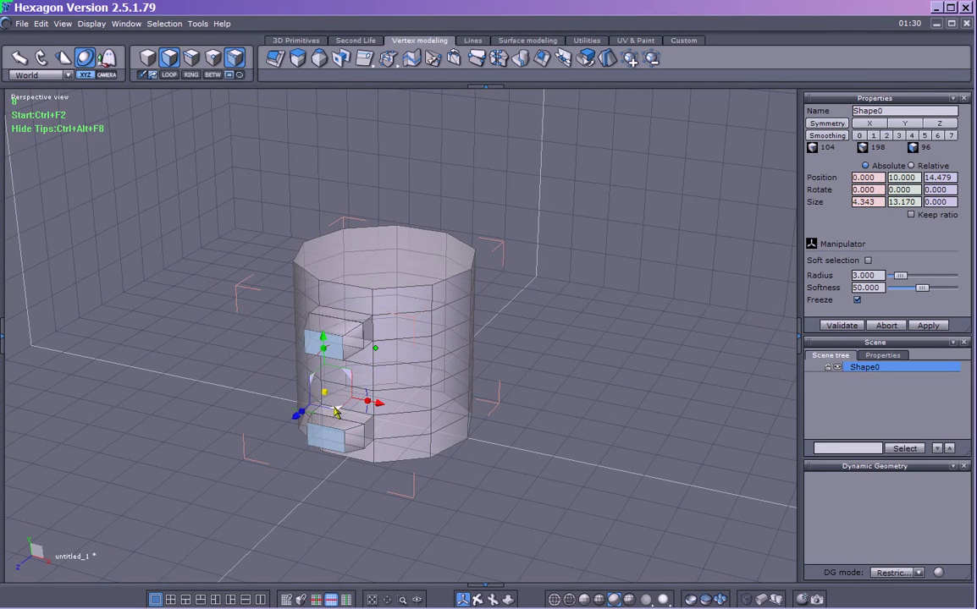
middle_drag(398, 446, 463, 440)
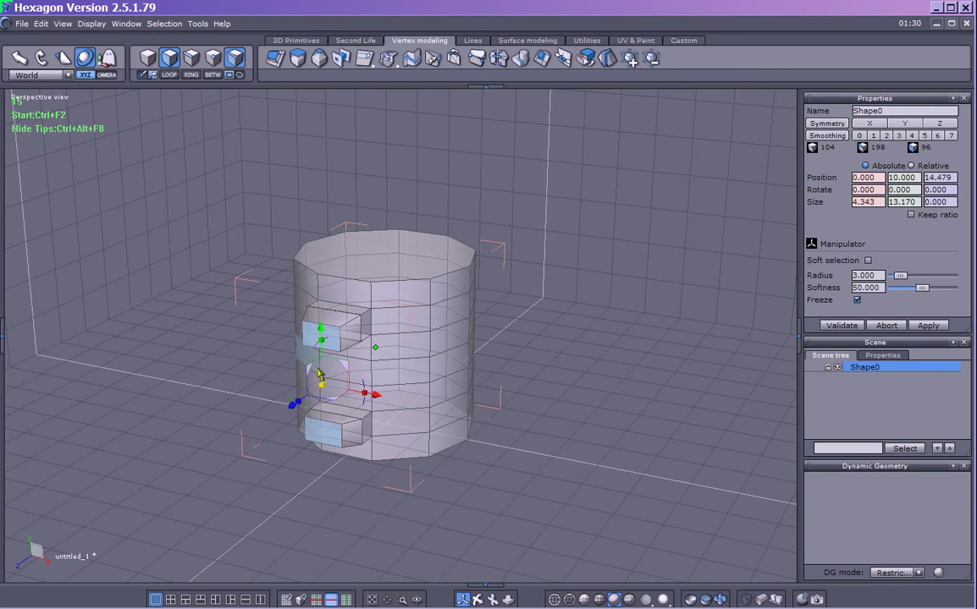
middle_drag(278, 365, 265, 432)
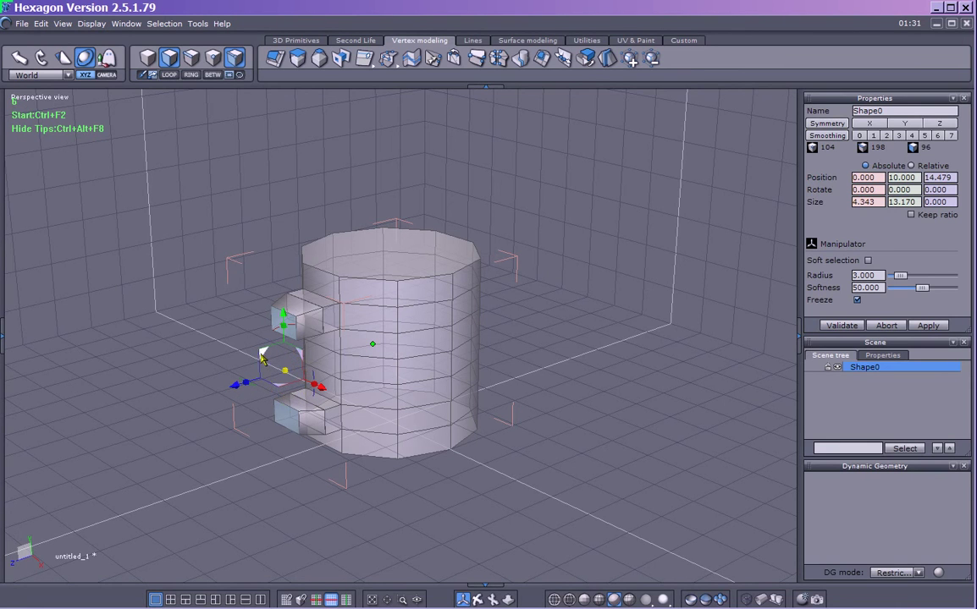
drag(262, 356, 181, 381)
middle_drag(181, 381, 144, 373)
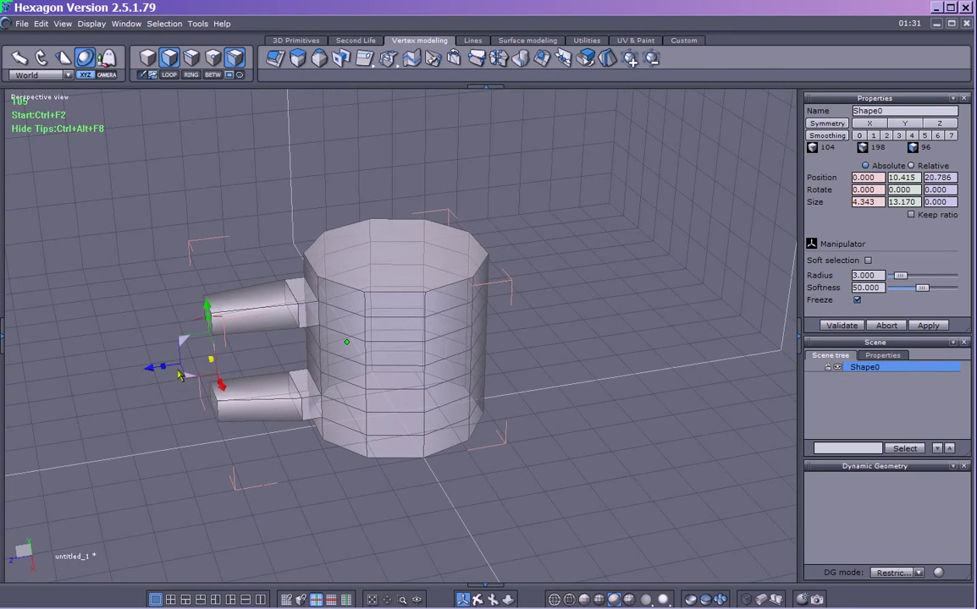
key(ctrl+z)
Step: Try moving the end faces along two axes at a time to about X 1.70, Y 10.26, Z 16.21, and undo it
mouse_move(195, 344)
mouse_down()
mouse_move(243, 340)
mouse_move(203, 342)
mouse_up()
middle_drag(203, 343, 343, 389)
mouse_move(343, 389)
mouse_down()
mouse_move(325, 385)
mouse_move(362, 381)
mouse_move(339, 407)
mouse_up()
middle_drag(338, 406, 334, 466)
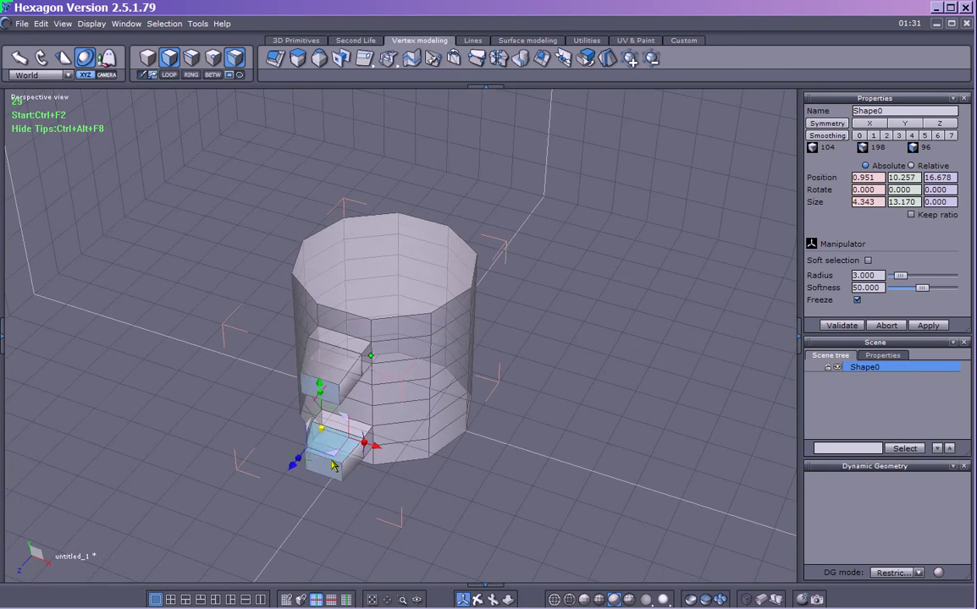
drag(333, 465, 351, 482)
middle_drag(351, 482, 237, 436)
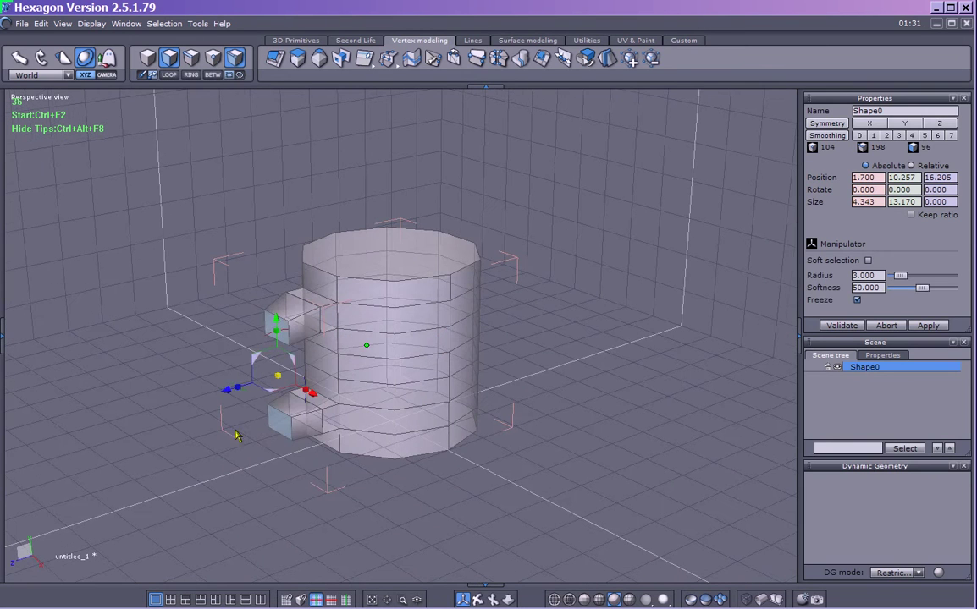
key(ctrl+z)
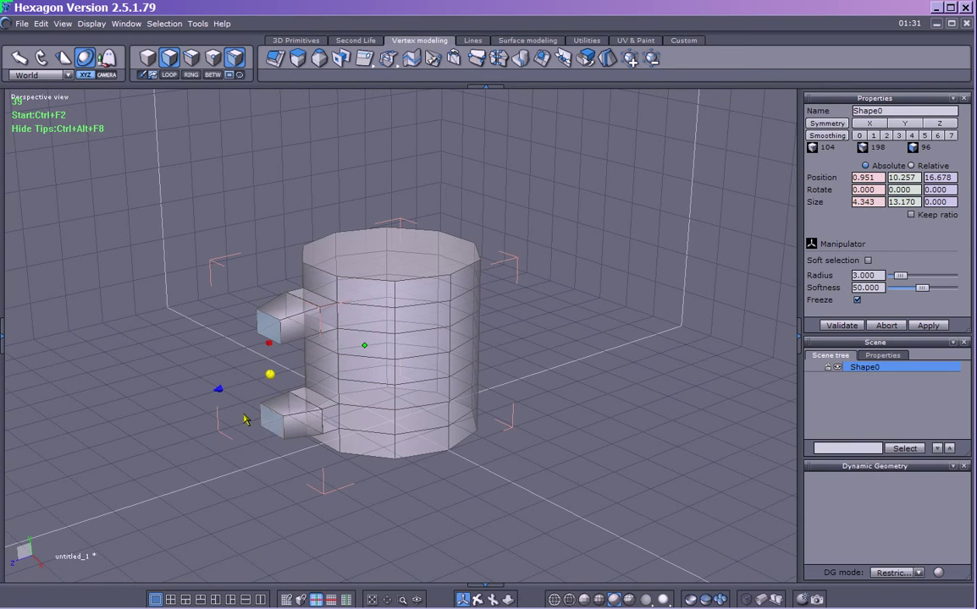
key(ctrl+z)
key(ctrl+z)
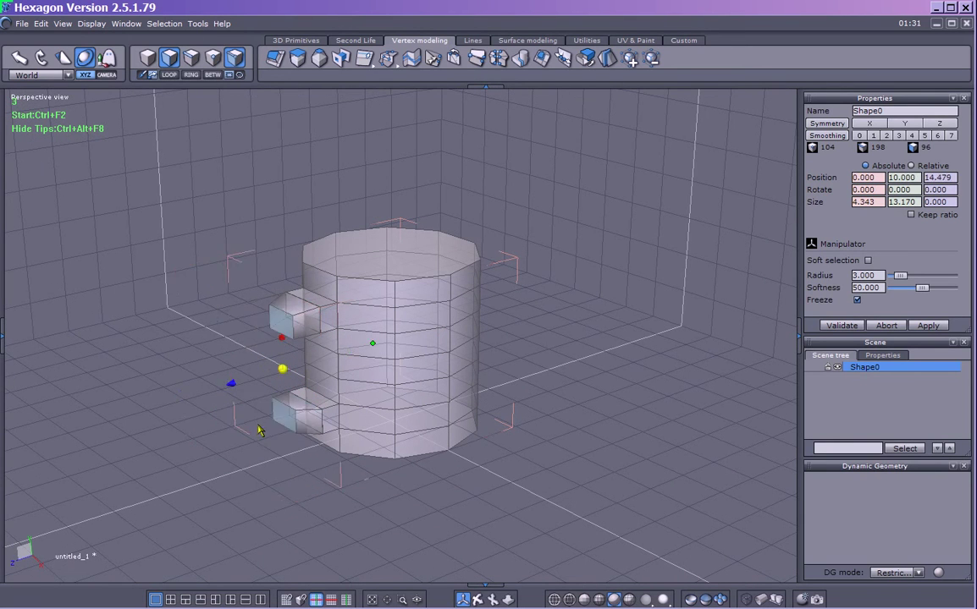
Step: Try rotating the two end faces together about the X axis, and turn them back to nearly upright
middle_drag(262, 391, 352, 429)
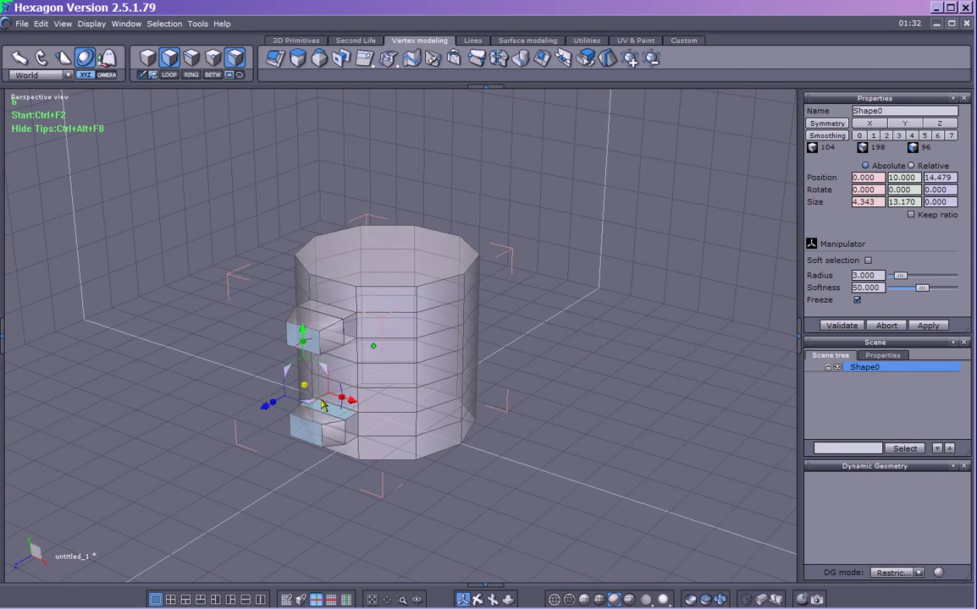
drag(287, 354, 292, 327)
mouse_move(297, 352)
mouse_down()
mouse_move(282, 359)
mouse_move(289, 352)
mouse_up()
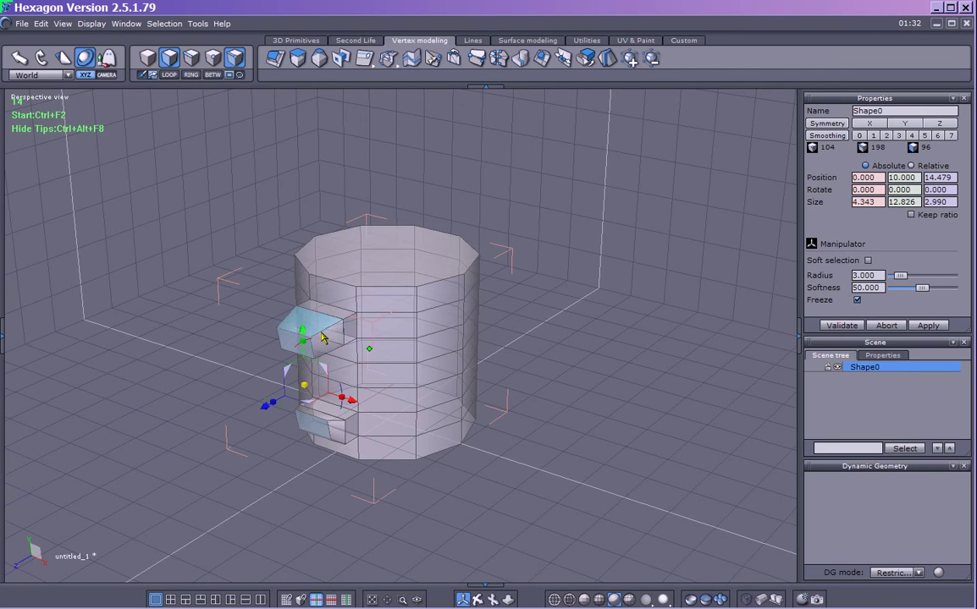
drag(313, 353, 325, 454)
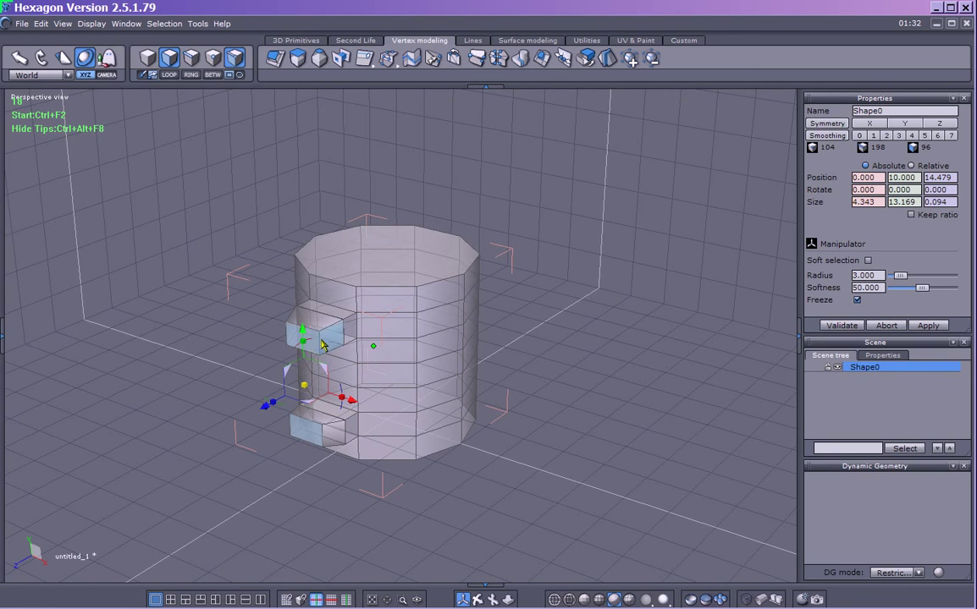
mouse_move(286, 410)
mouse_down()
mouse_move(268, 409)
mouse_move(304, 406)
mouse_move(284, 405)
mouse_up()
drag(267, 404, 298, 413)
Step: Fast extrude the end faces outward to about Z 16.97 and scale their overall height to about 9.62
middle_drag(322, 468, 98, 409)
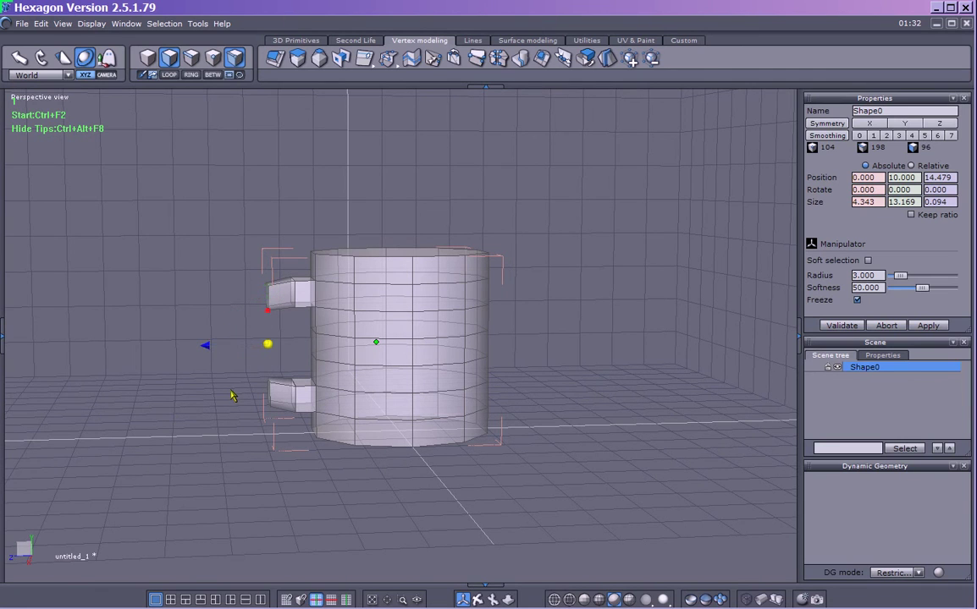
drag(208, 347, 185, 349)
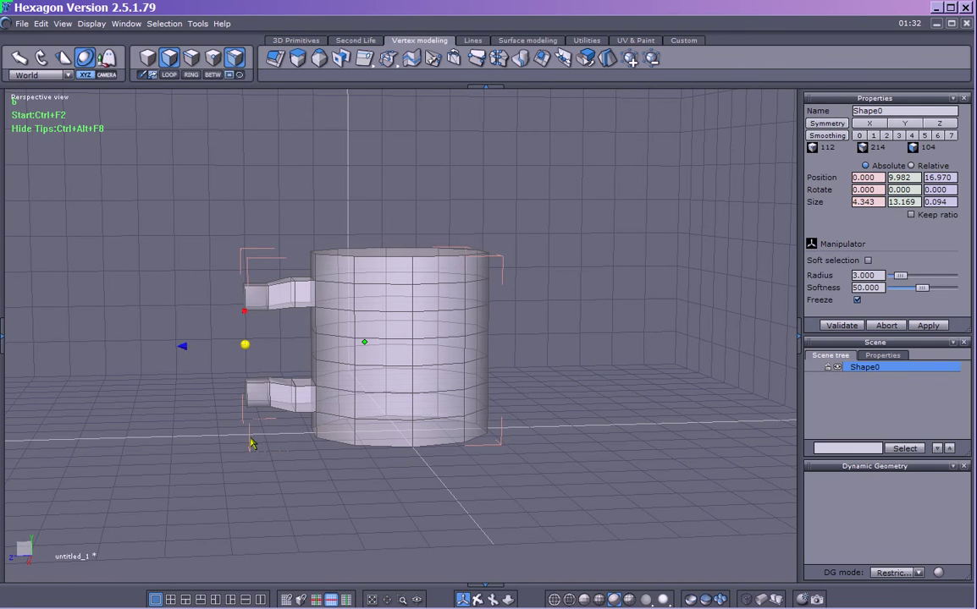
mouse_move(188, 353)
drag(245, 303, 245, 316)
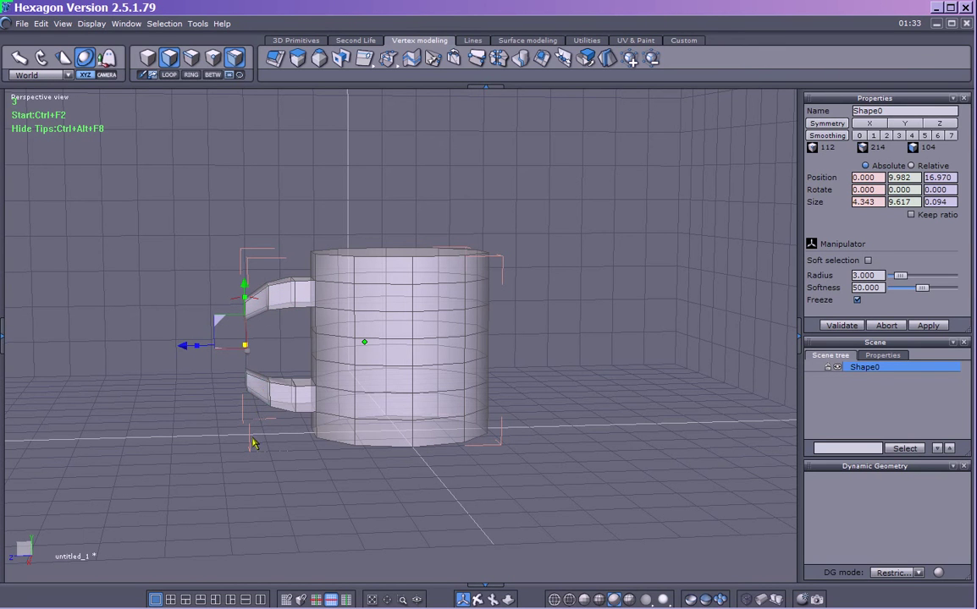
Step: Select the facing inner faces at the ends of both arms and bridge them into a closed mug handle
right_drag(300, 450, 188, 510)
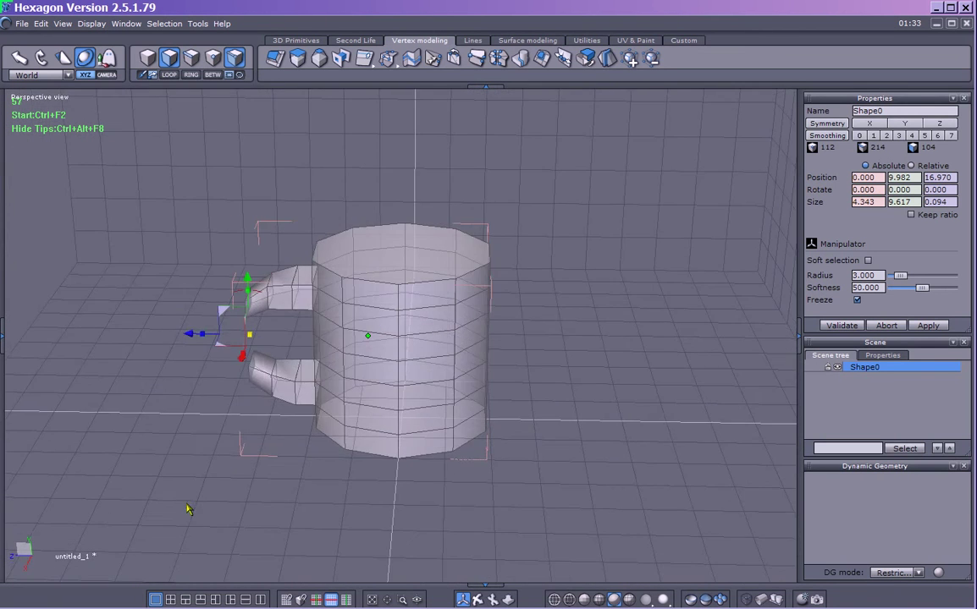
click(268, 371)
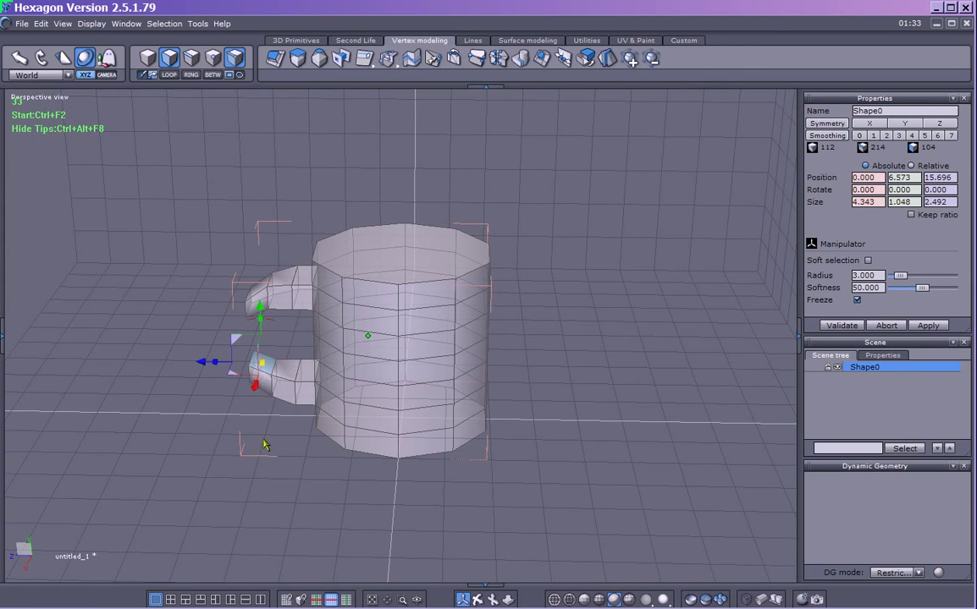
right_drag(264, 446, 268, 332)
shift+click(264, 332)
right_drag(212, 375, 224, 507)
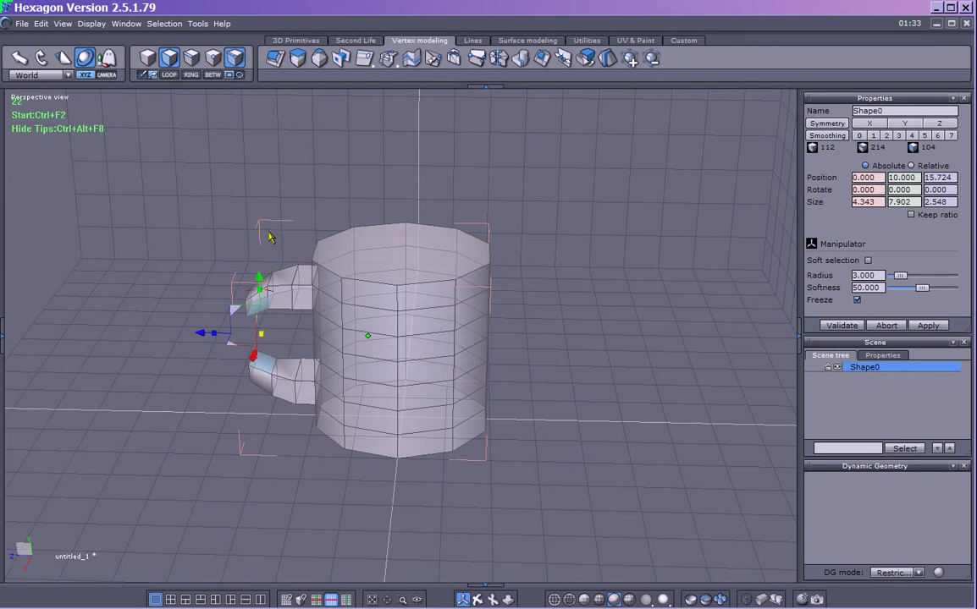
click(342, 57)
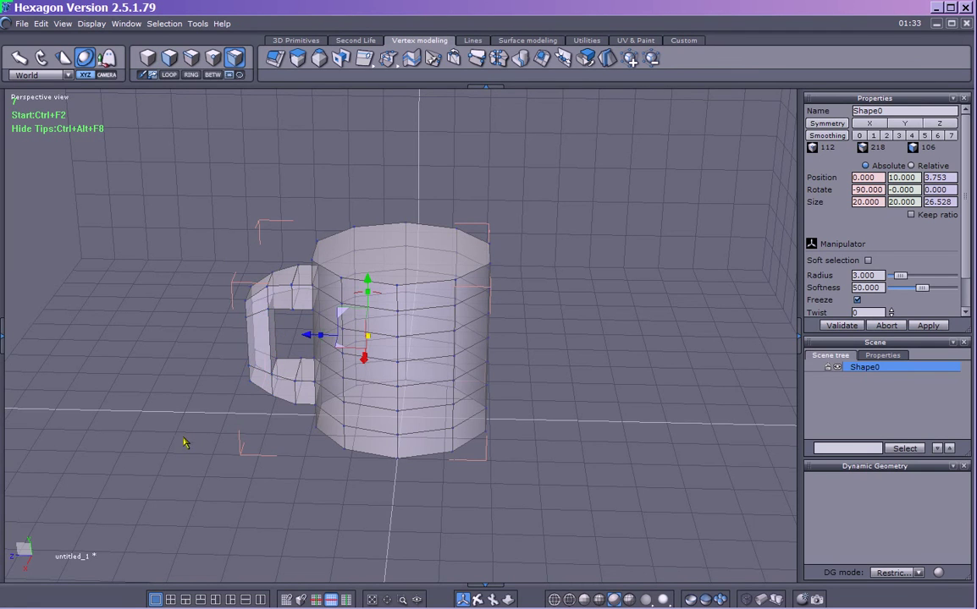
Step: Preview the closed mug with smoothing level 1, and undo the smoothing
right_drag(157, 431, 474, 393)
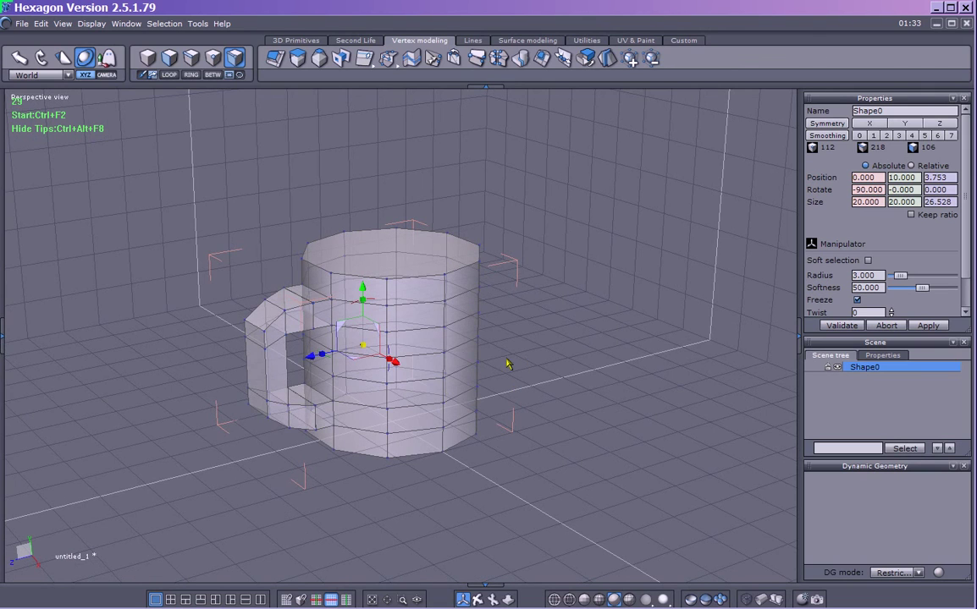
right_drag(546, 344, 605, 337)
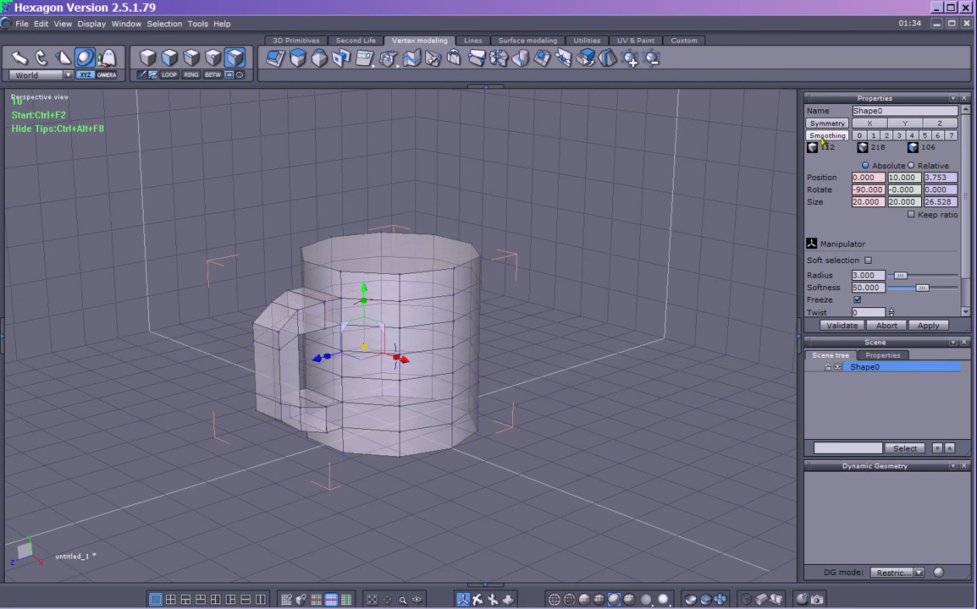
click(873, 136)
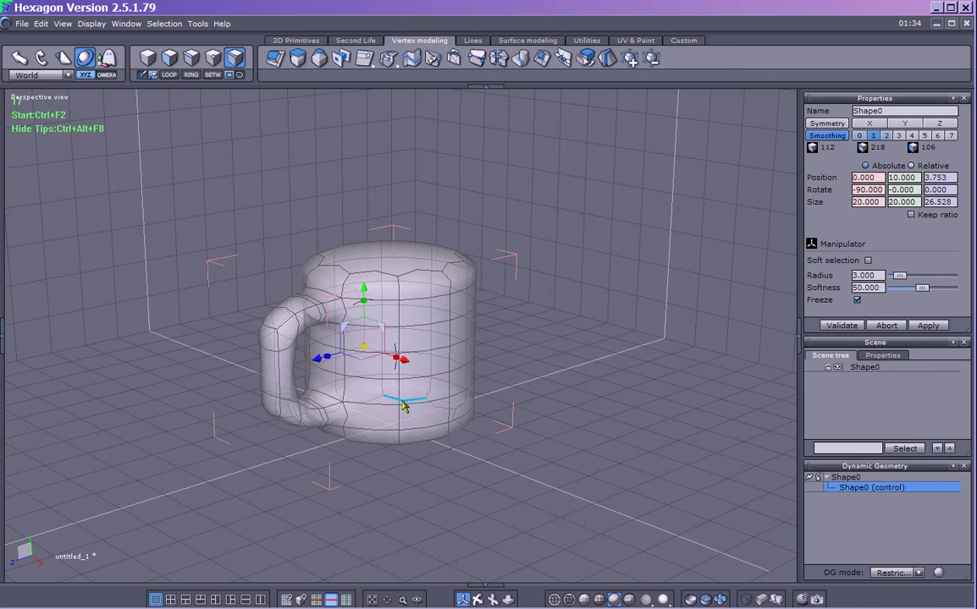
middle_drag(528, 407, 416, 254)
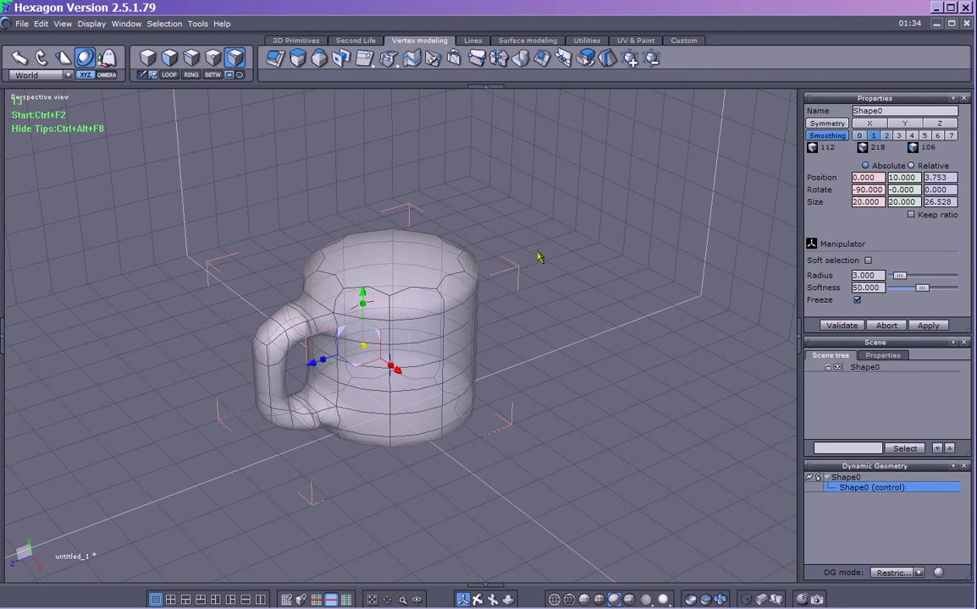
key(ctrl+z)
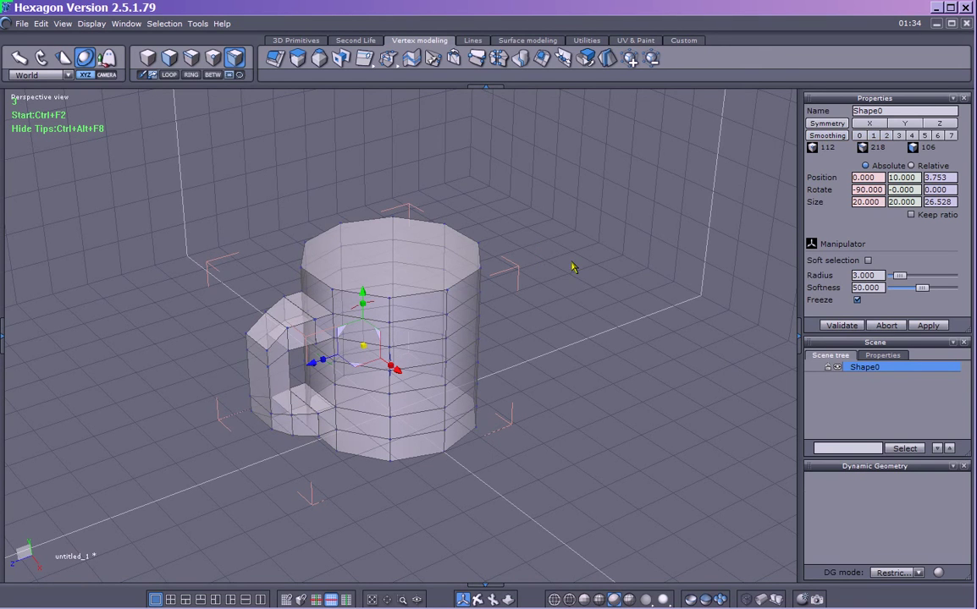
Step: Select the top face and the bottom face in turn, preview the mug's base at smoothing level 1, and undo the smoothing
click(426, 277)
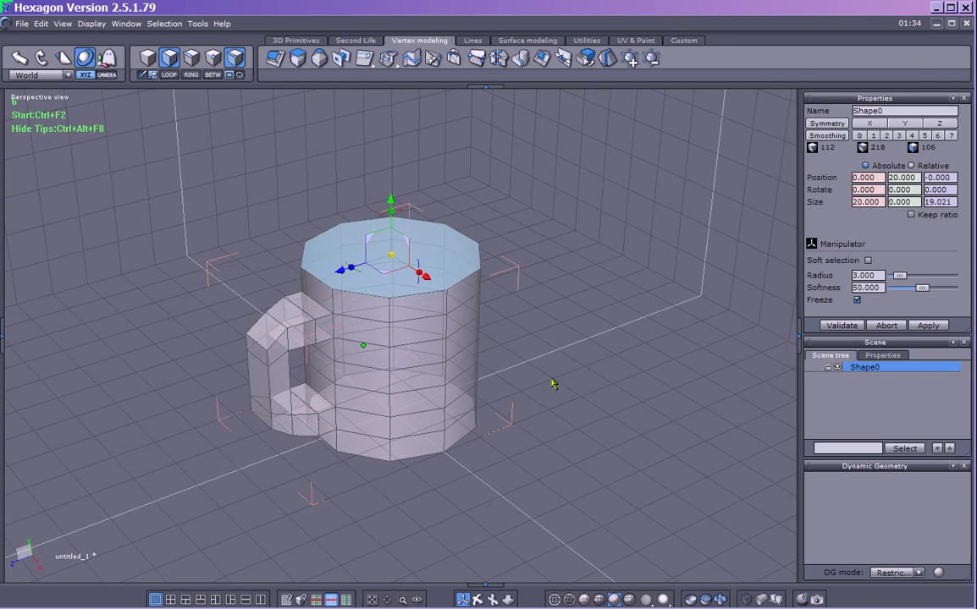
right_drag(551, 394, 530, 139)
right_drag(412, 420, 635, 362)
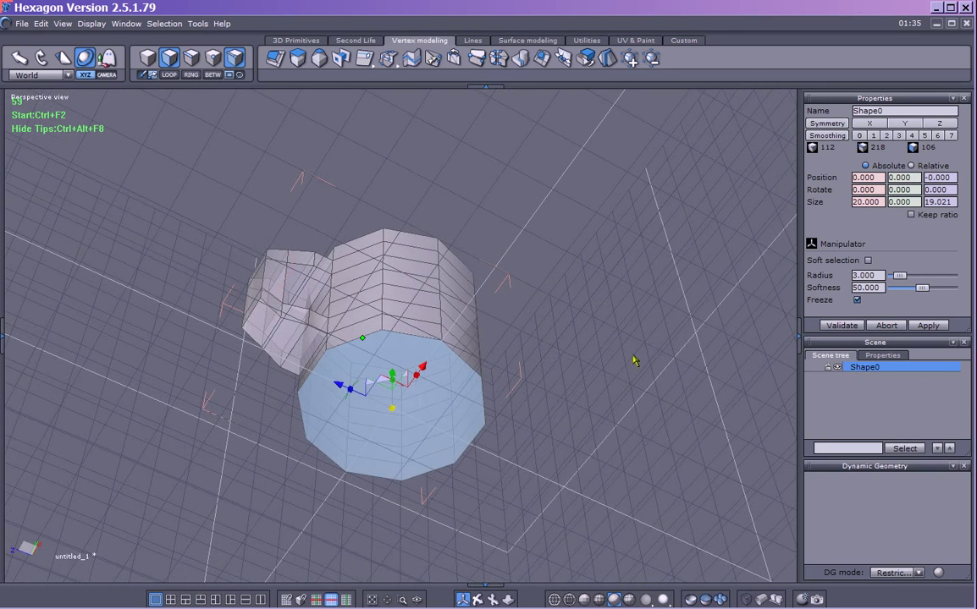
click(876, 136)
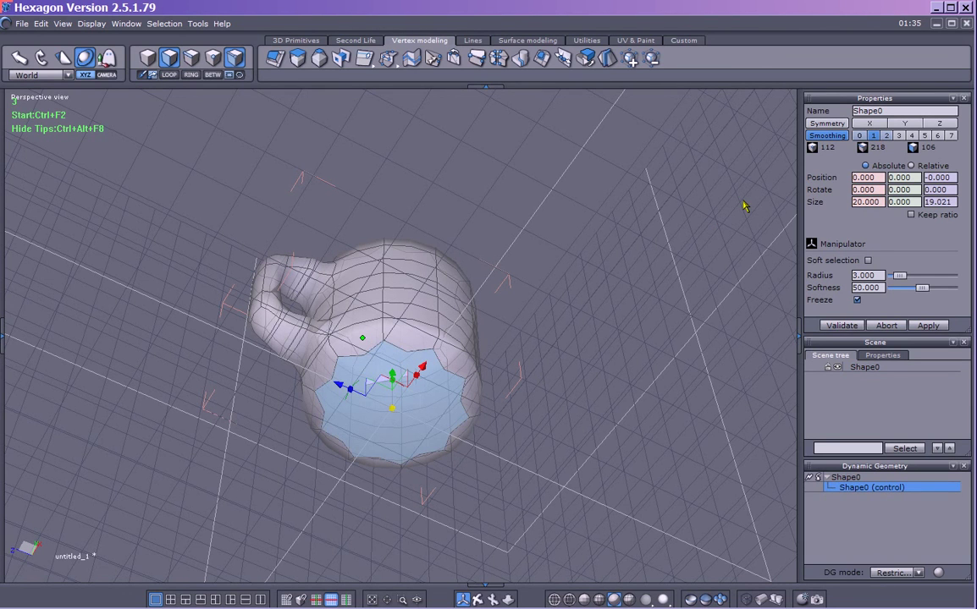
middle_drag(677, 203, 637, 390)
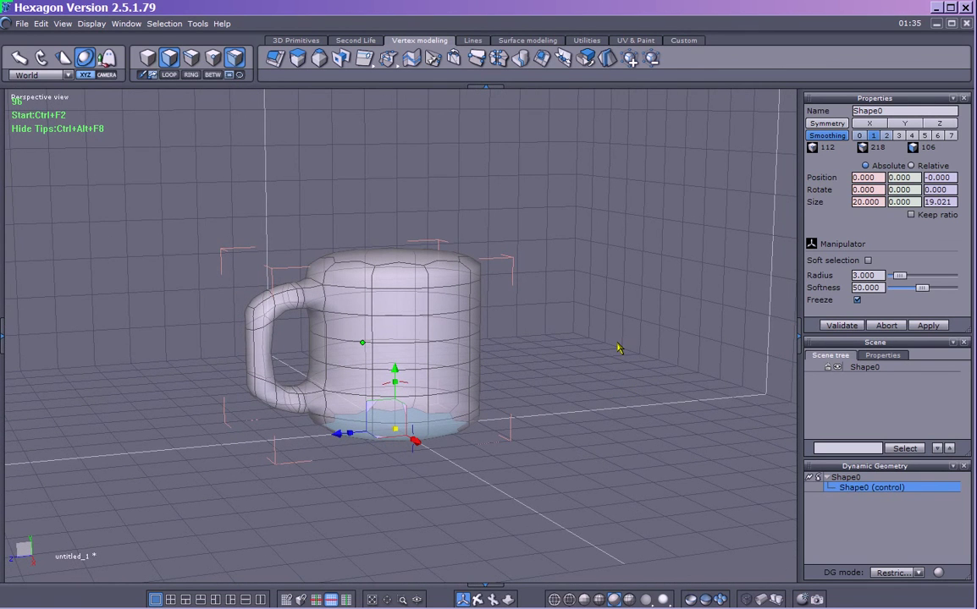
middle_drag(622, 355, 567, 302)
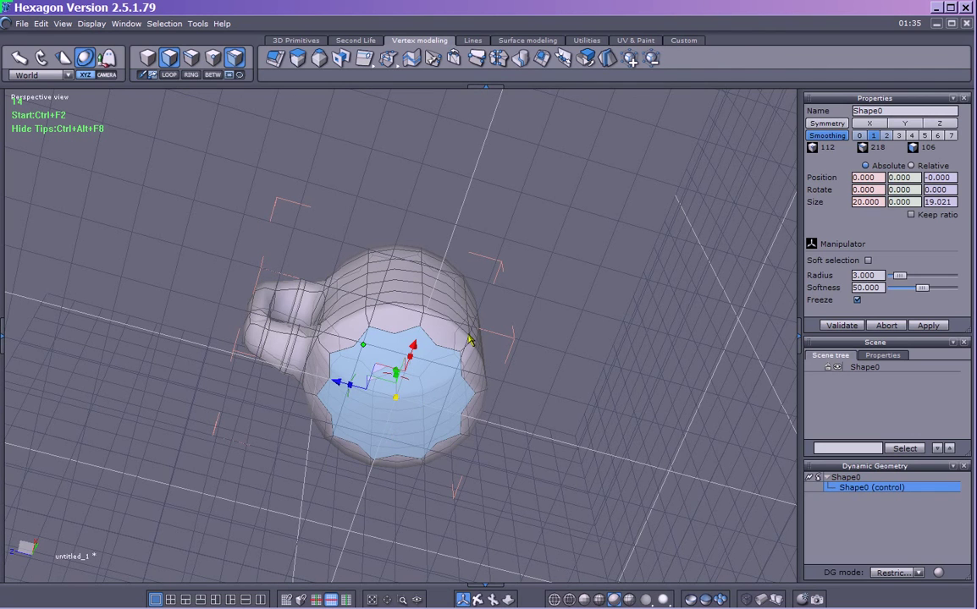
key(space)
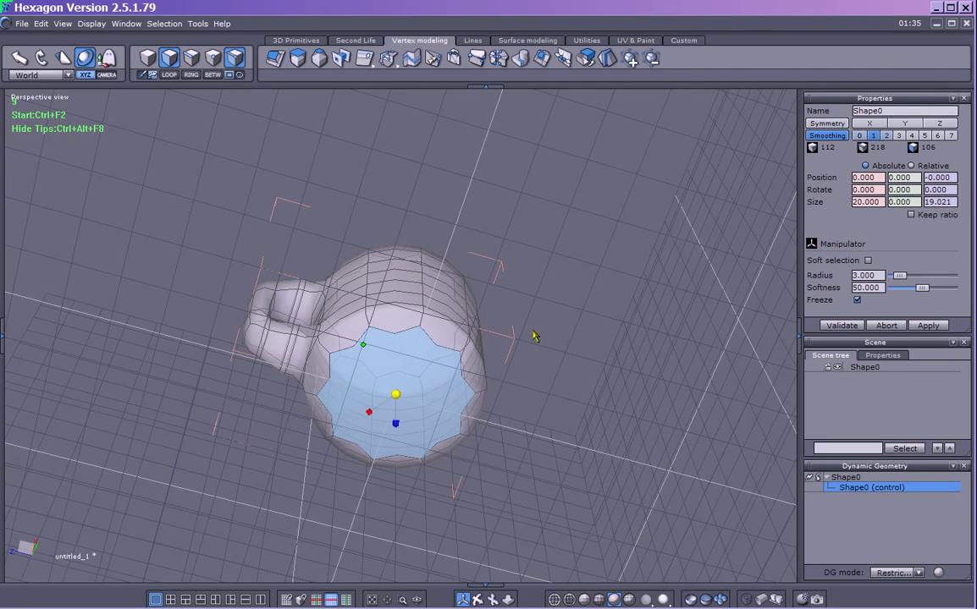
key(ctrl+z)
Step: Select the mug's top face and fast extrude it inward to about 17.50 by 16.64 to form the rim
middle_drag(542, 284, 556, 353)
click(415, 279)
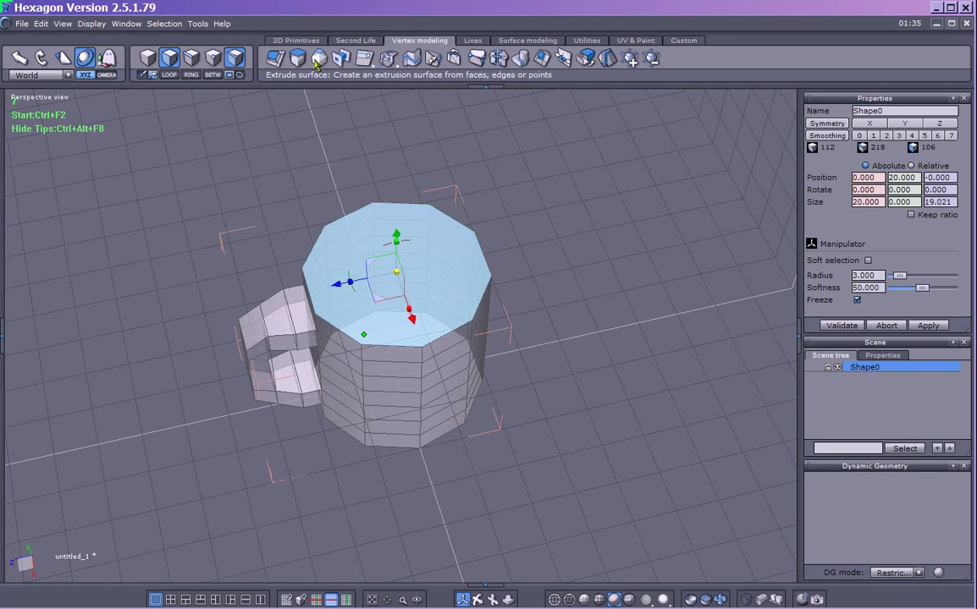
click(273, 61)
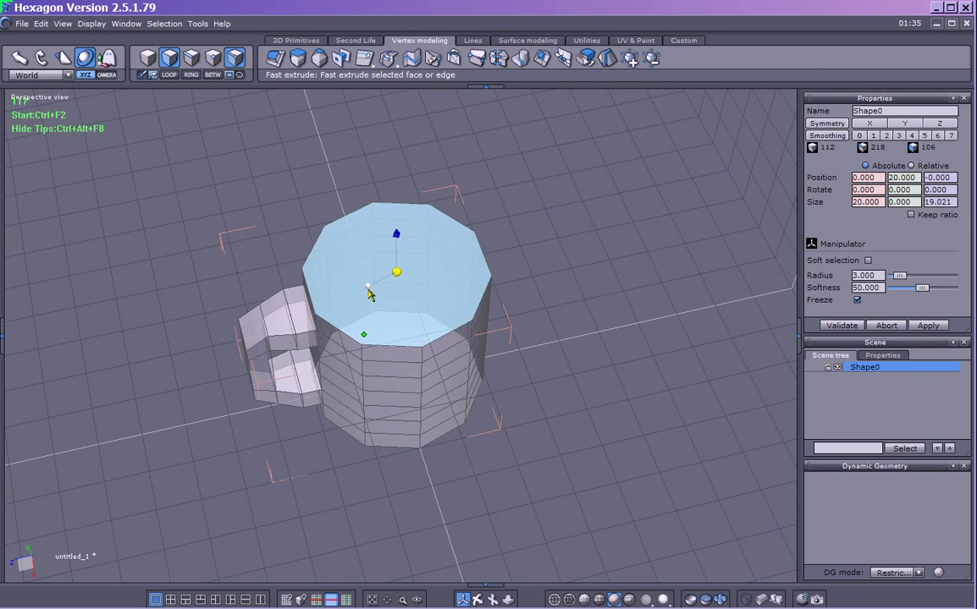
drag(369, 290, 358, 293)
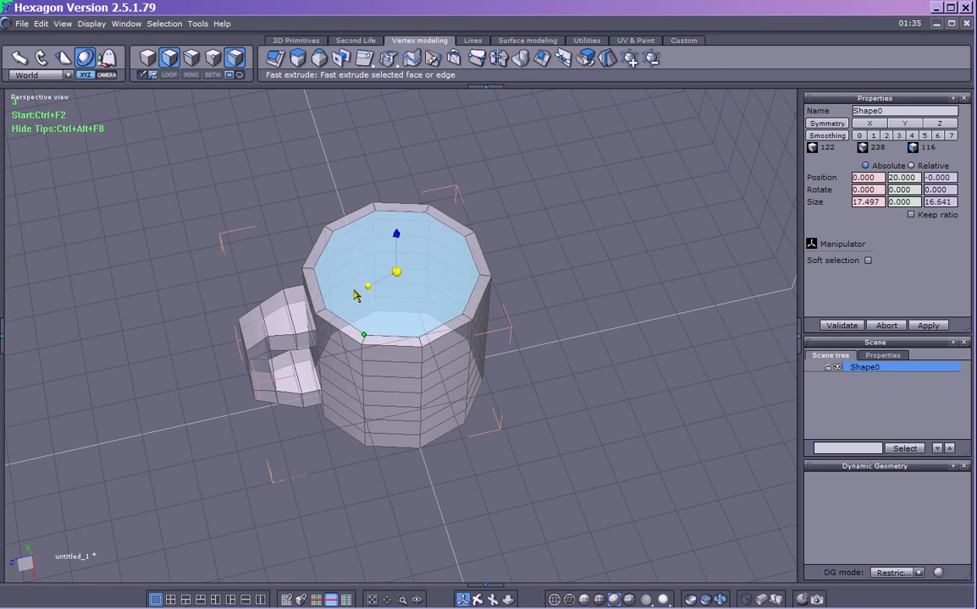
key(space)
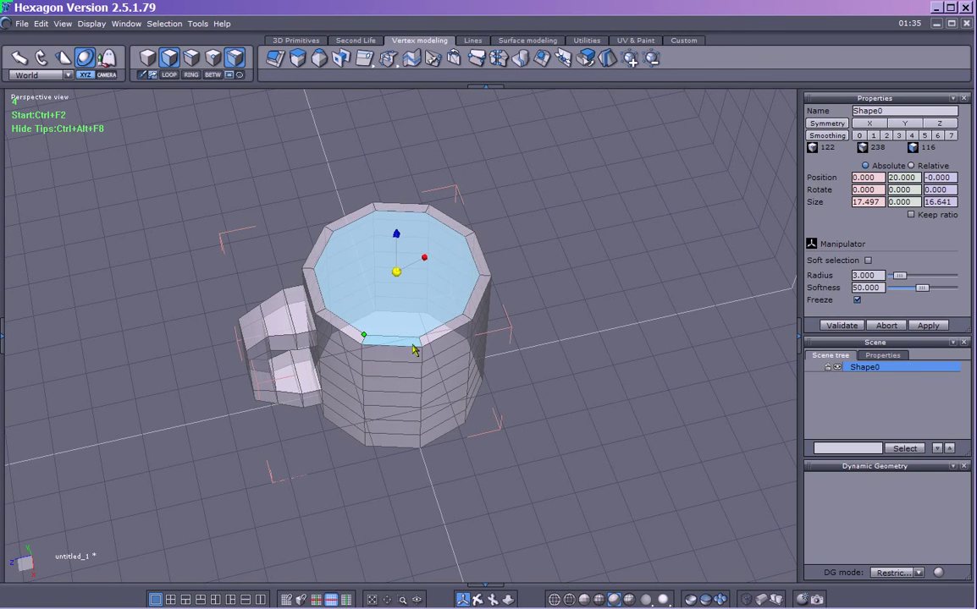
Step: Try shrinking the inset top face further to about 13.22 by 12.58, and undo it
middle_drag(447, 444, 421, 371)
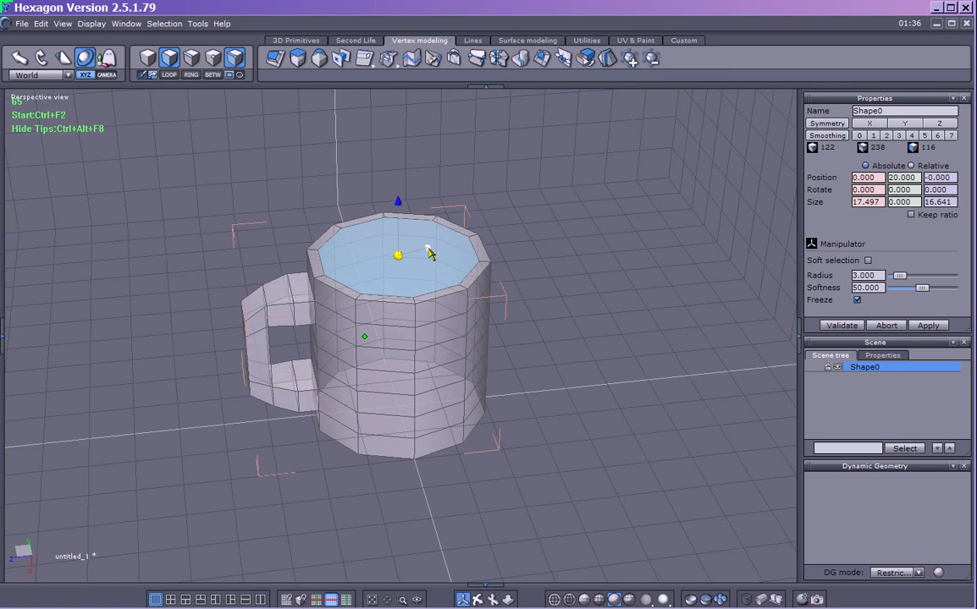
drag(429, 254, 402, 269)
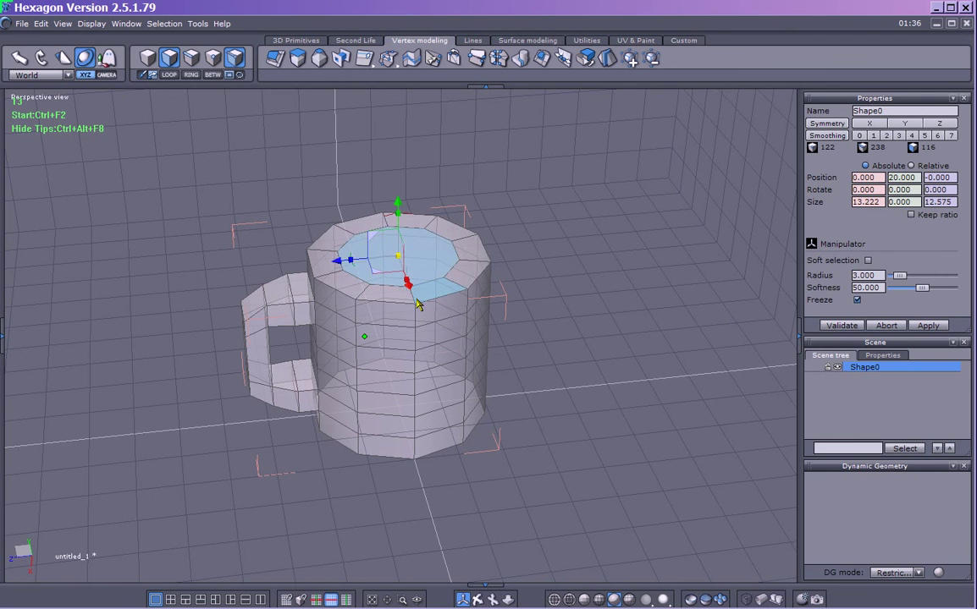
key(ctrl+z)
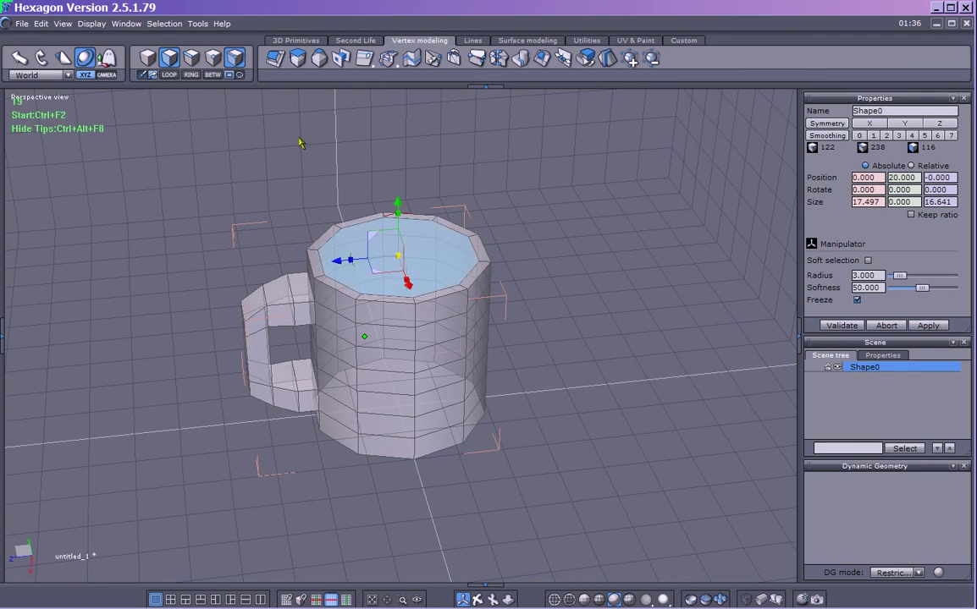
Step: Fast extrude the inset top face slightly down into the mug, to about Y 19.28
click(275, 57)
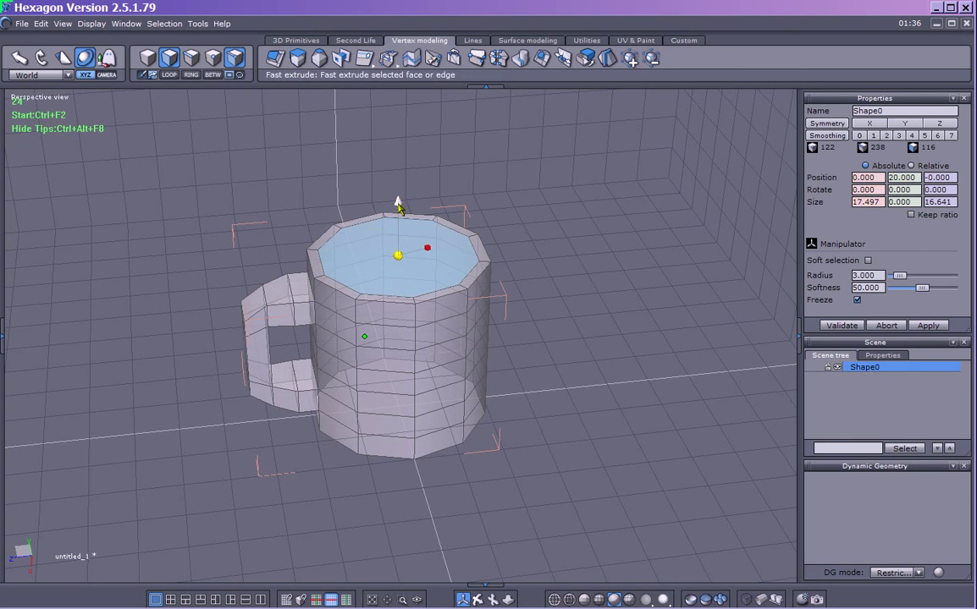
mouse_move(398, 203)
mouse_down()
mouse_move(399, 220)
mouse_move(399, 209)
mouse_up()
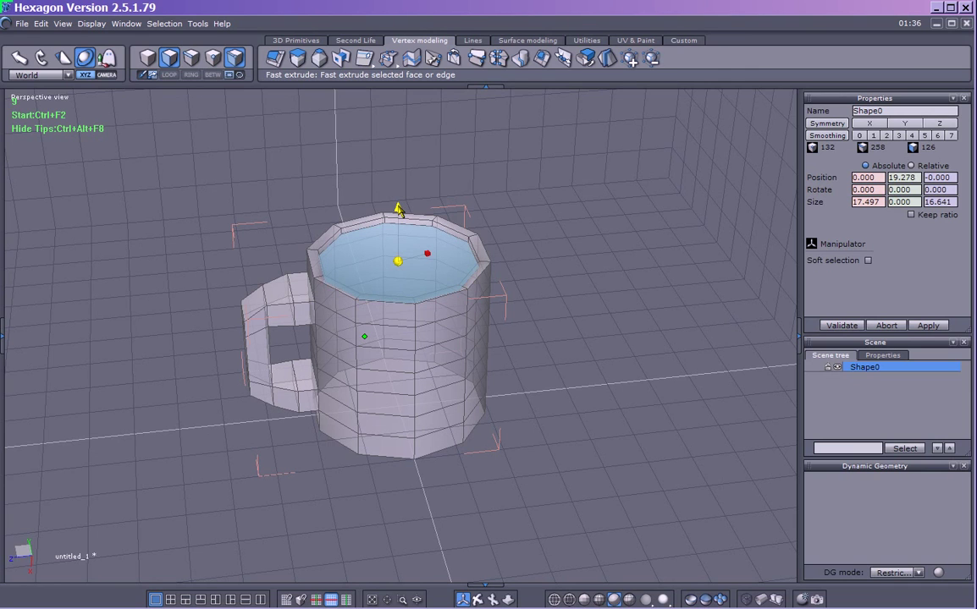
key(space)
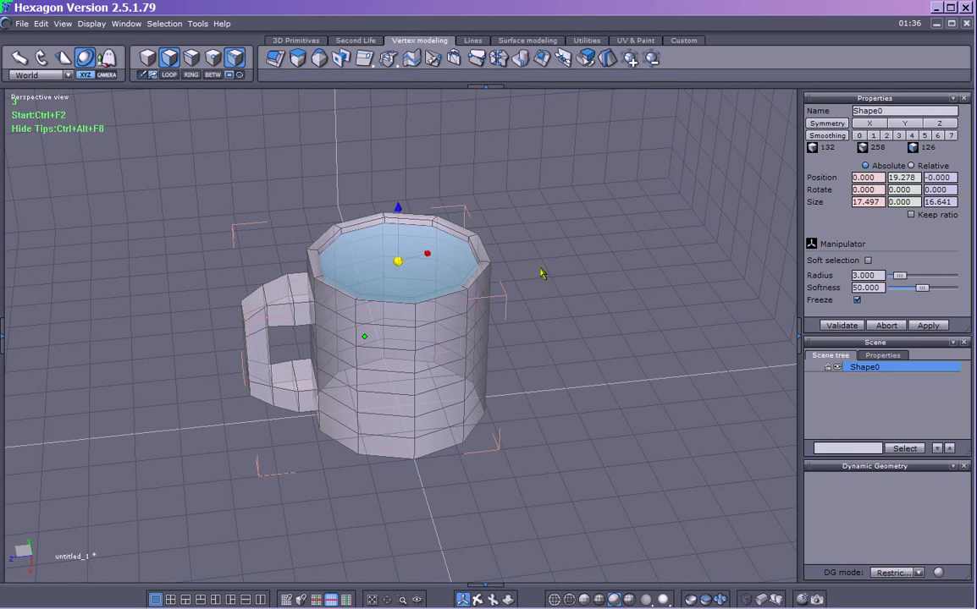
Step: Fast extrude the inner face down to near the mug's base and raise it to about Y 0.92 to leave a thick floor
click(423, 230)
click(276, 59)
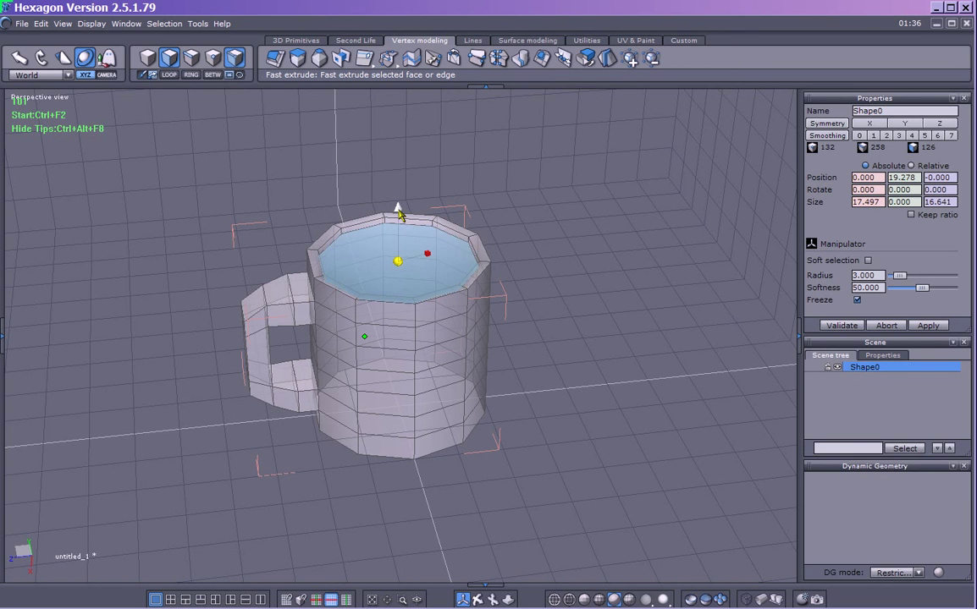
drag(398, 210, 378, 364)
right_drag(540, 394, 538, 291)
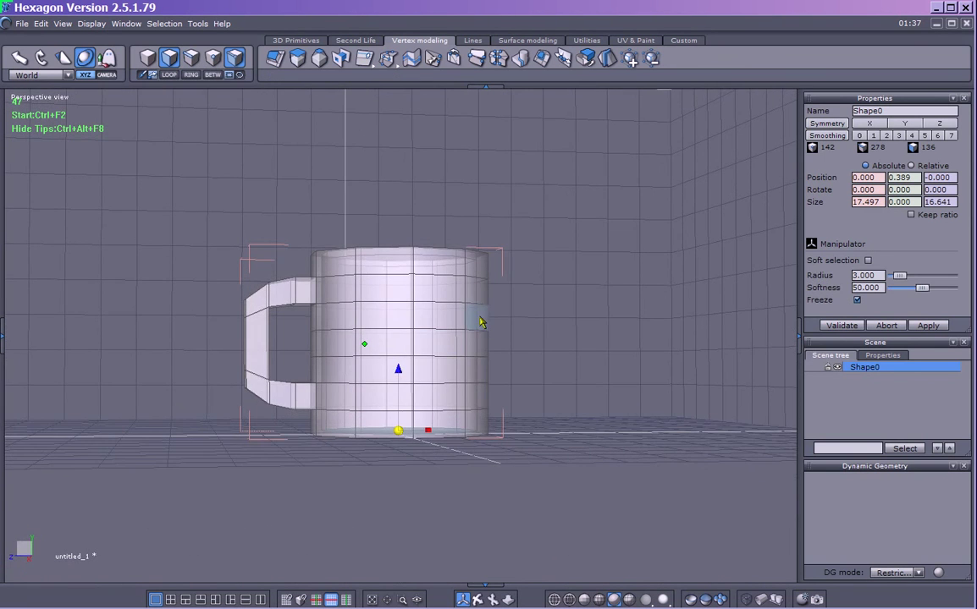
click(398, 373)
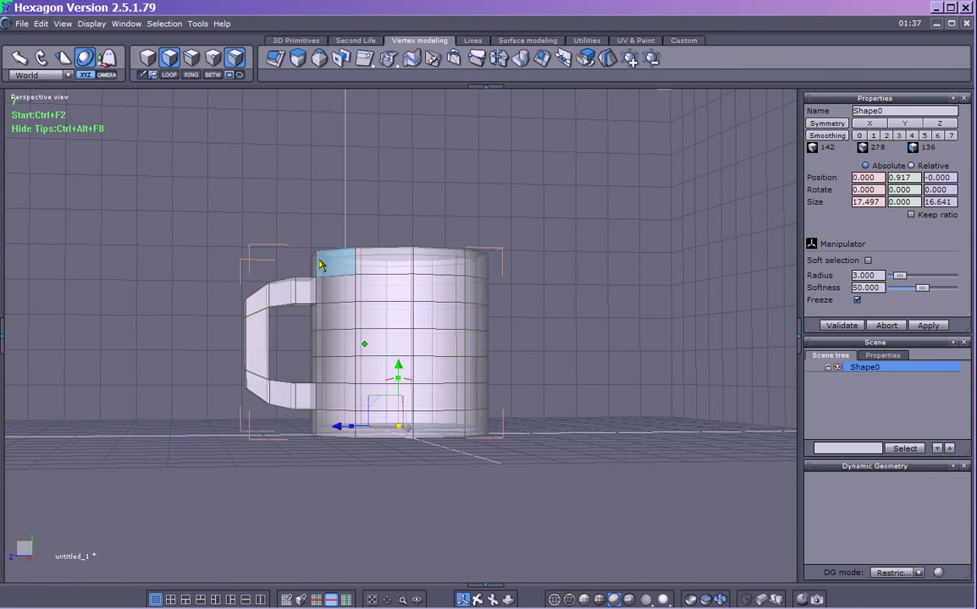
Step: Select the inner floor face, preview the hollowed mug at smoothing level 1, and undo the smoothing
right_drag(546, 268, 517, 329)
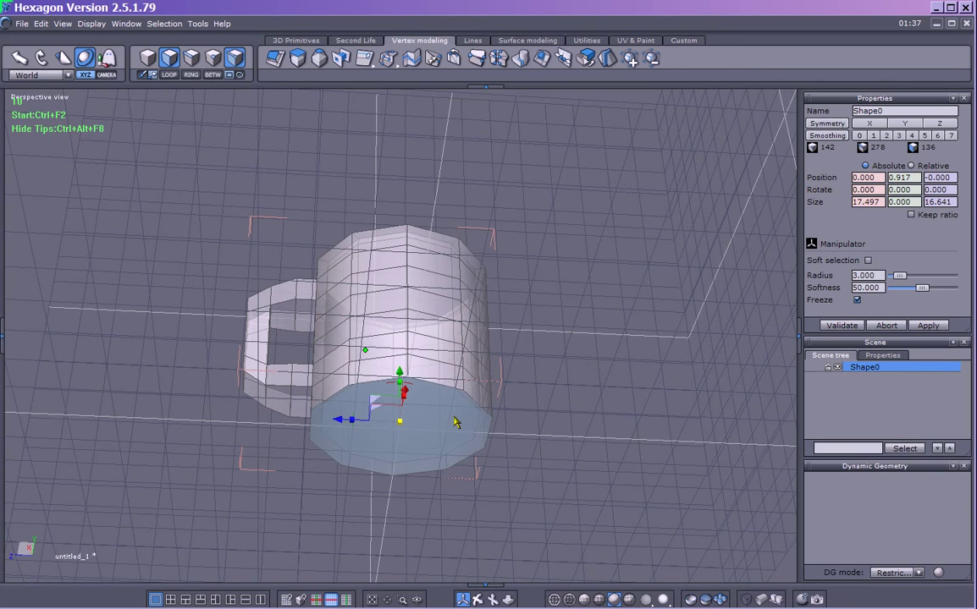
right_drag(616, 418, 535, 172)
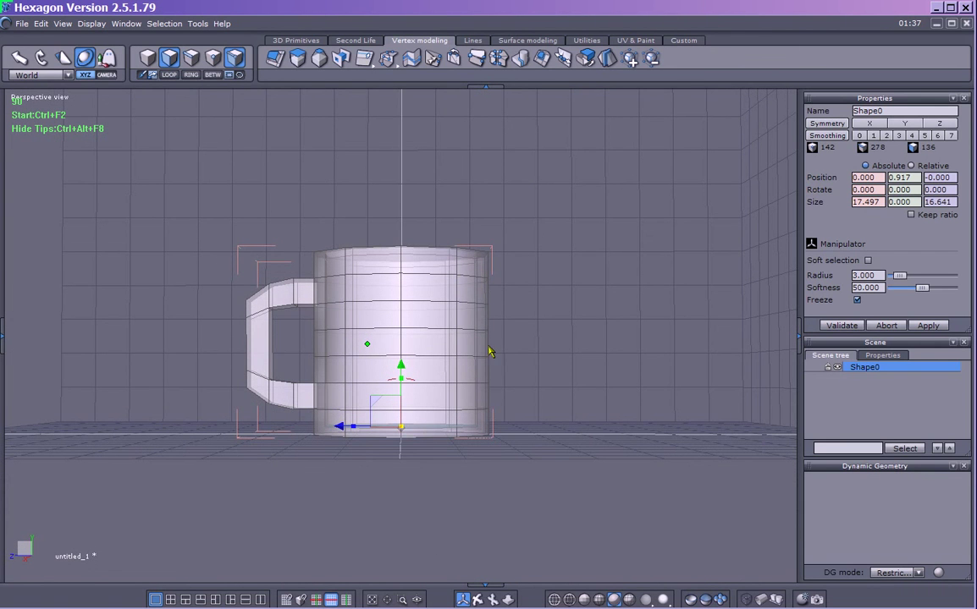
right_drag(508, 300, 542, 414)
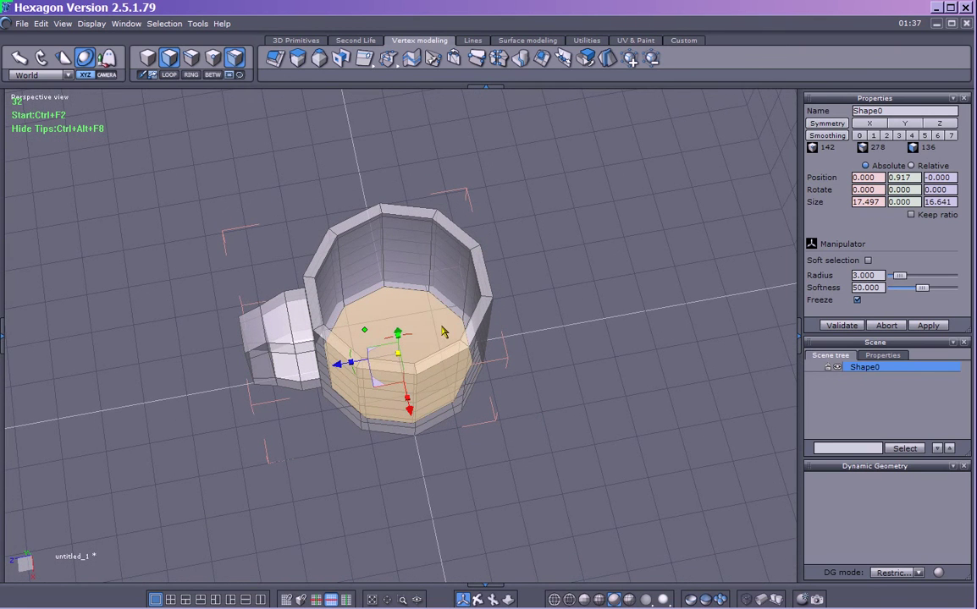
click(391, 311)
right_drag(562, 336, 530, 240)
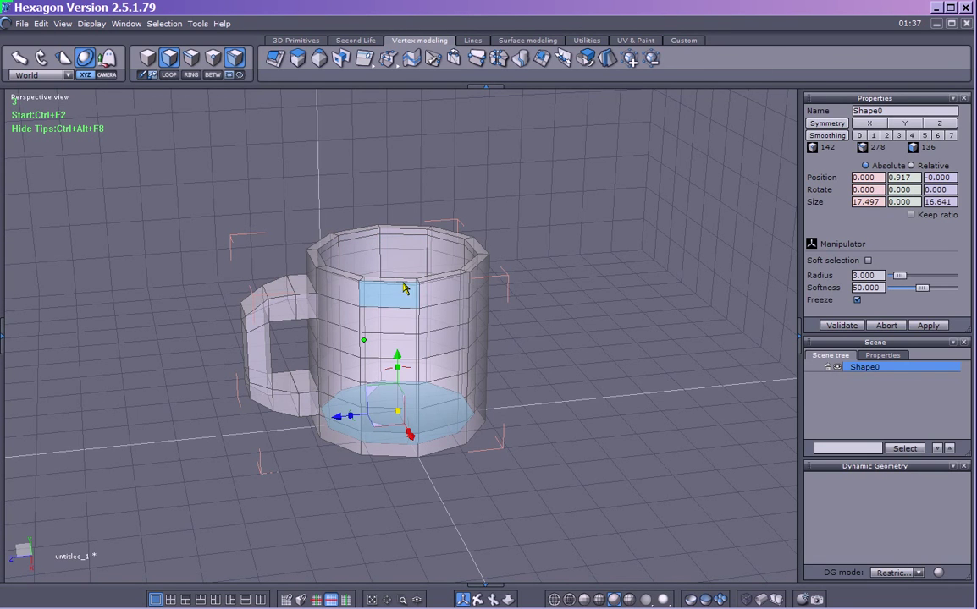
click(872, 136)
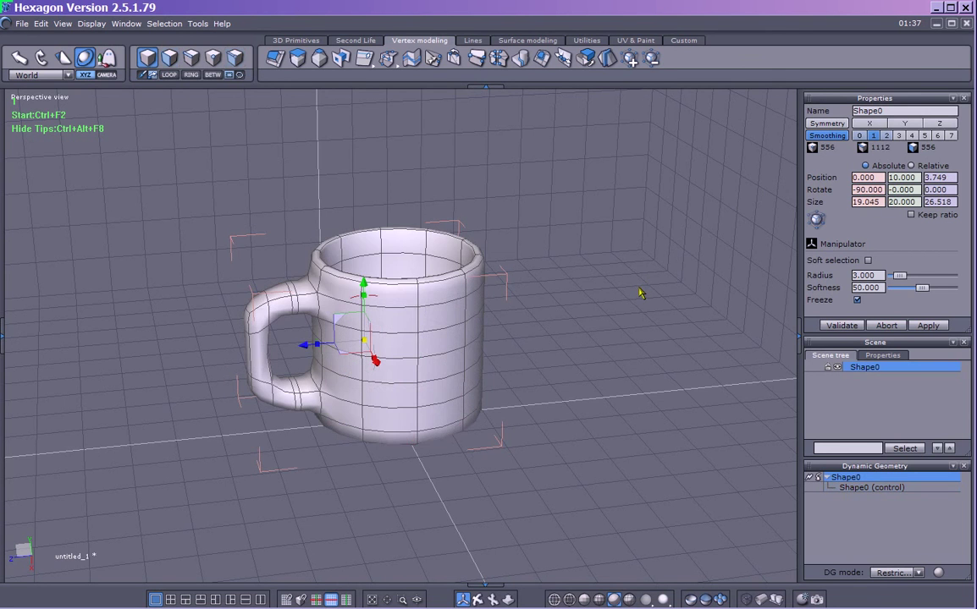
right_drag(643, 305, 595, 206)
right_drag(523, 366, 535, 310)
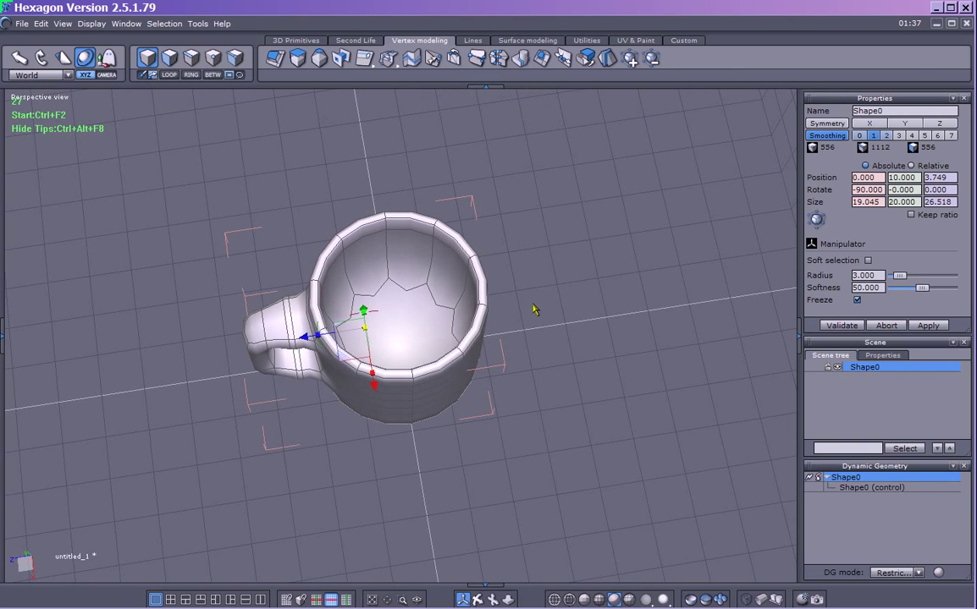
key(F3)
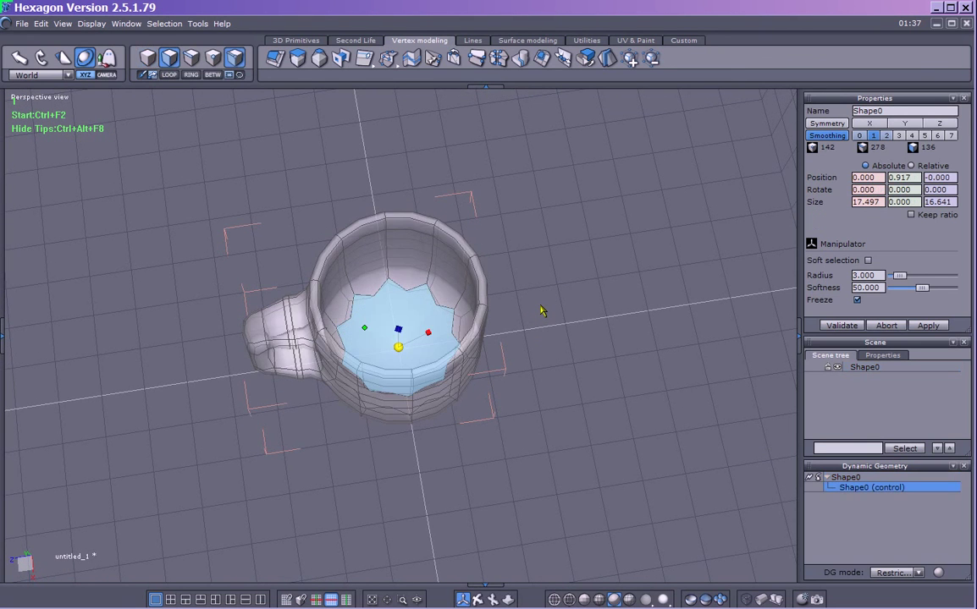
key(Page_Down)
right_drag(623, 347, 628, 374)
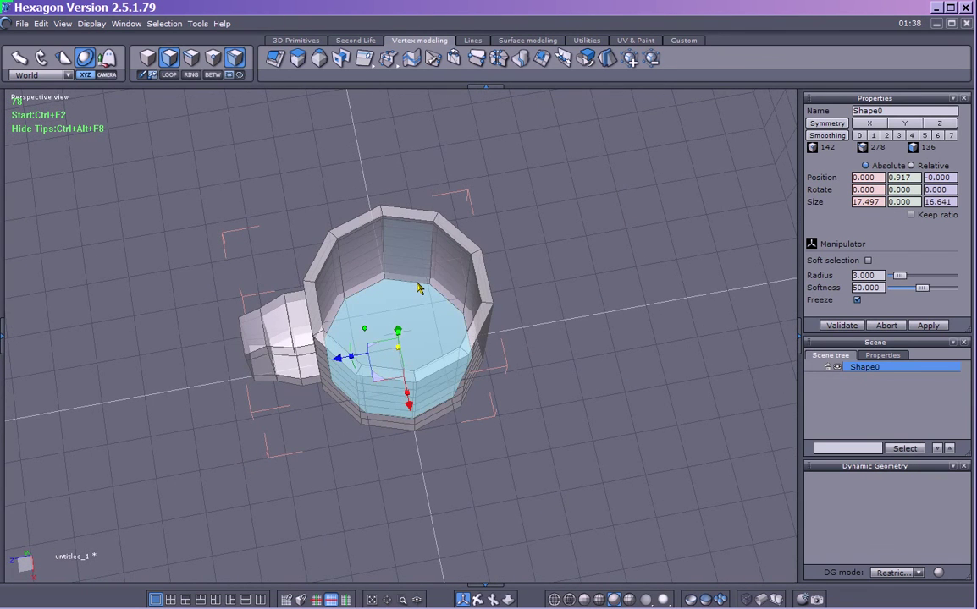
Step: View the mug as a whole object, and return to face selection with the inner floor face selected
key(F4)
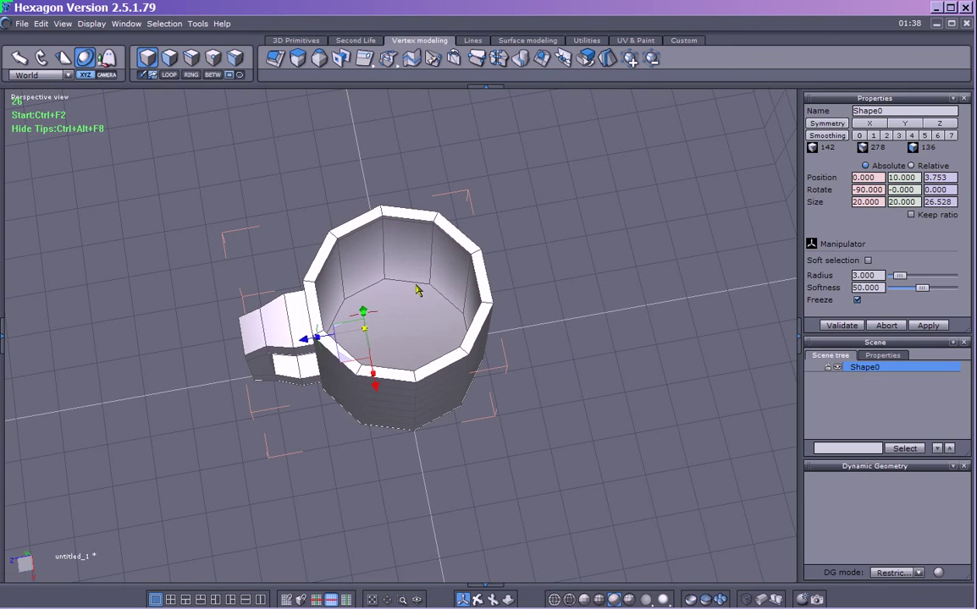
key(F4)
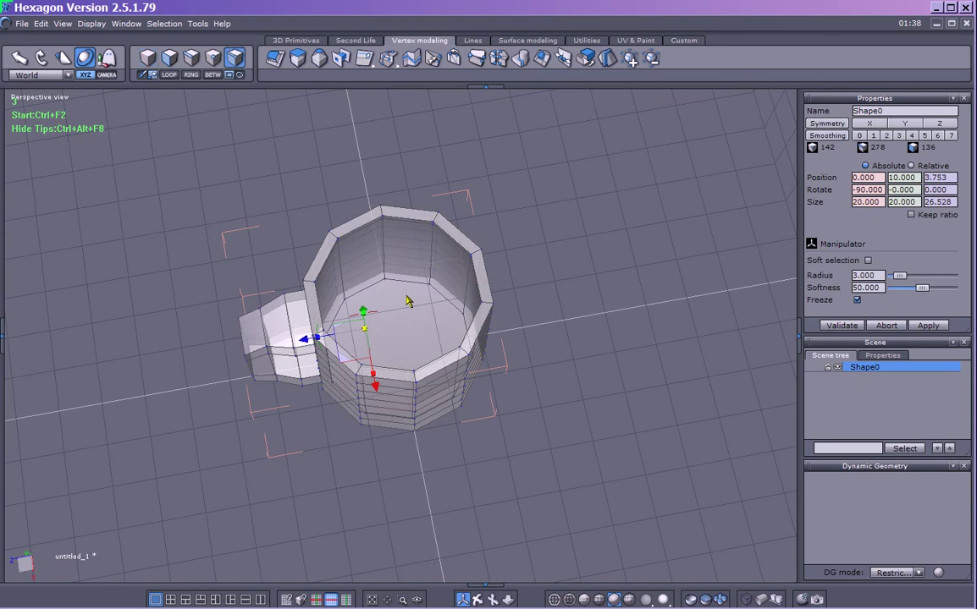
key(F3)
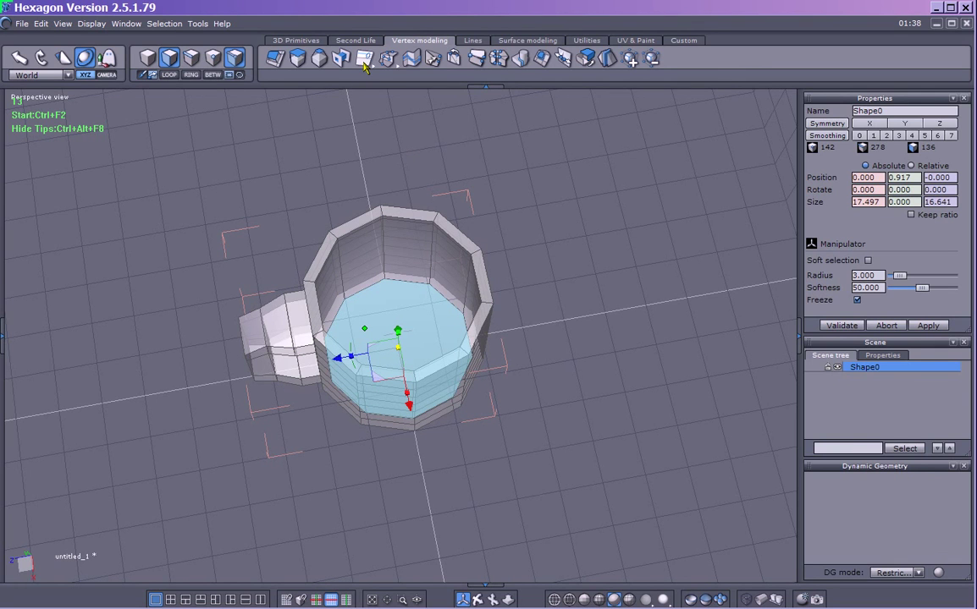
Step: Use Extract fillet on the edge loop around the mug's inner floor to add a narrow fillet, and clear the edge selection
drag(363, 67, 364, 148)
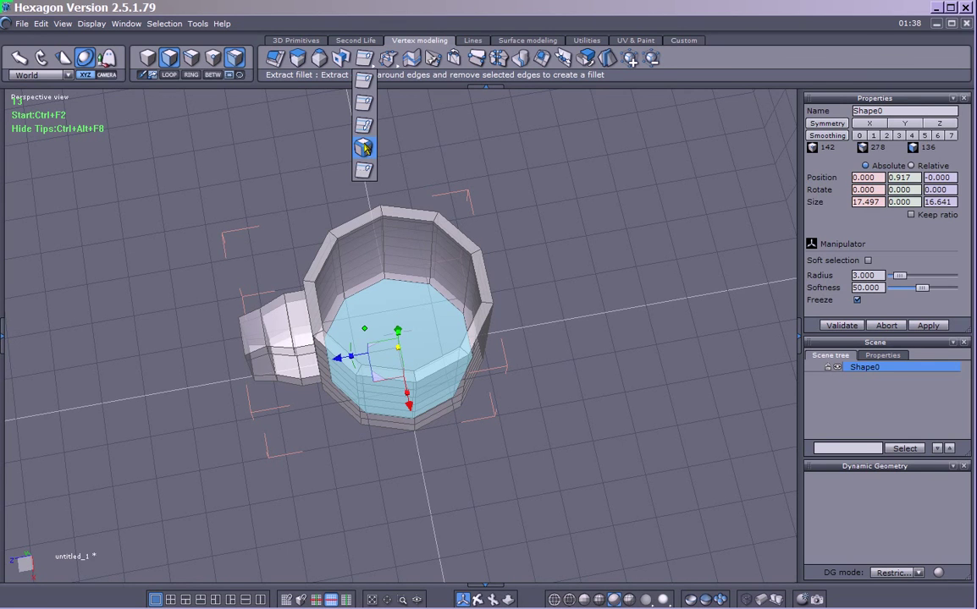
click(363, 147)
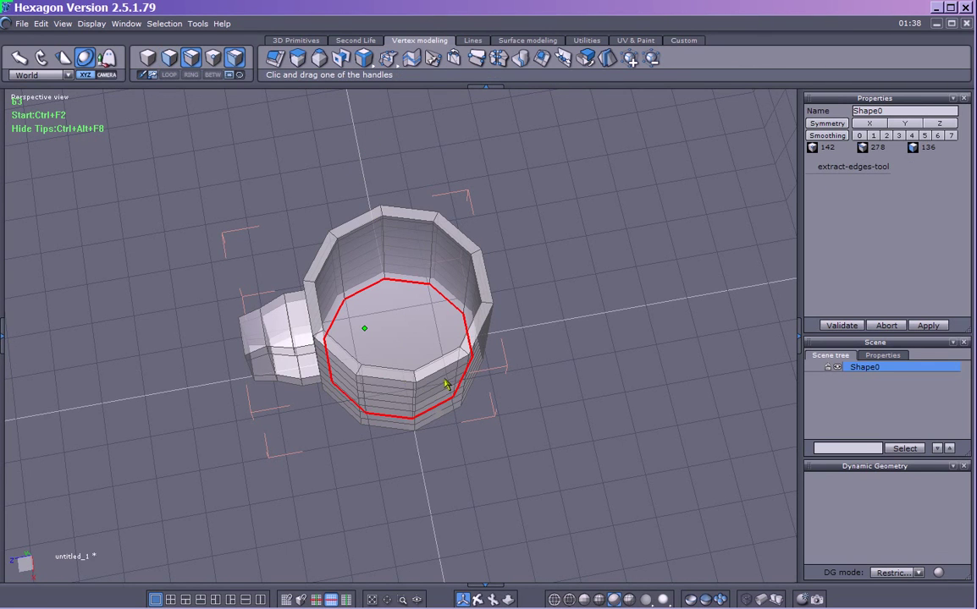
click(354, 300)
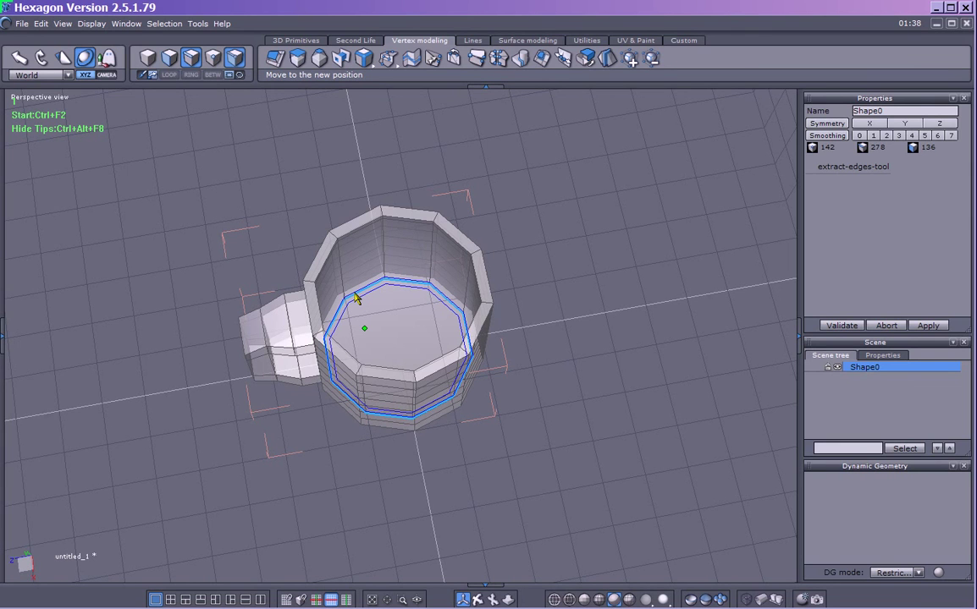
click(356, 298)
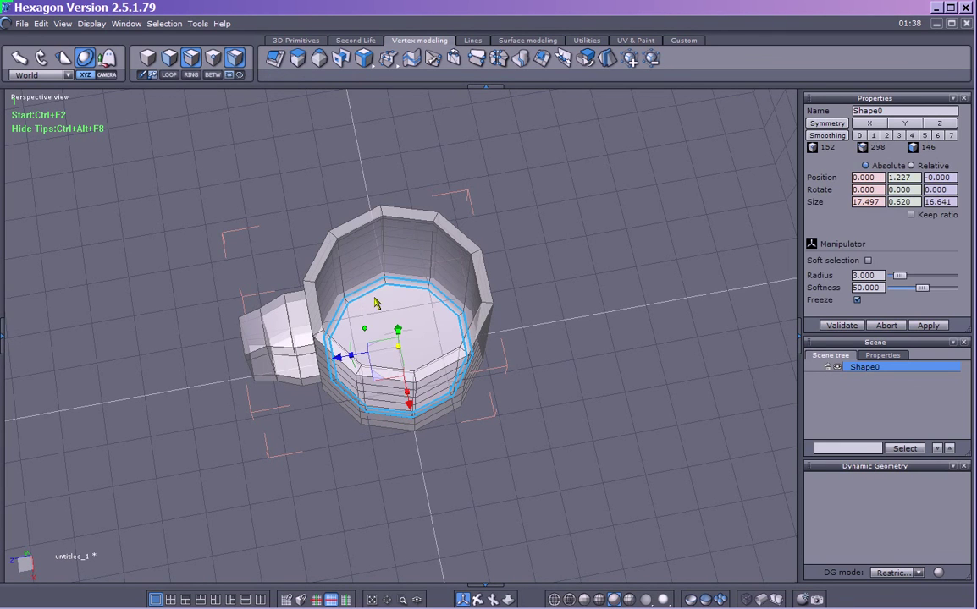
middle_drag(563, 333, 398, 284)
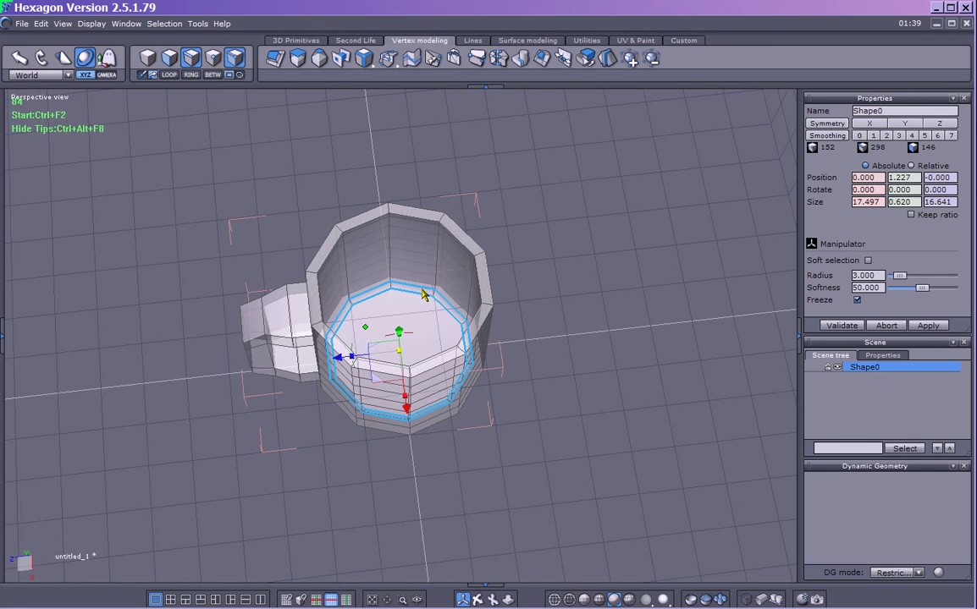
middle_drag(394, 276, 476, 427)
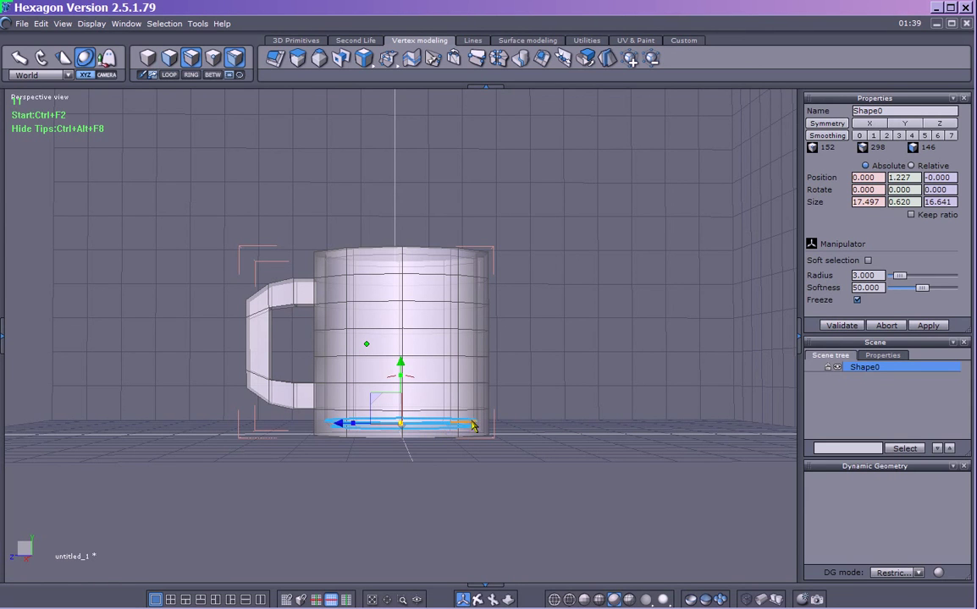
right_drag(470, 265, 448, 364)
right_drag(453, 391, 580, 305)
click(580, 303)
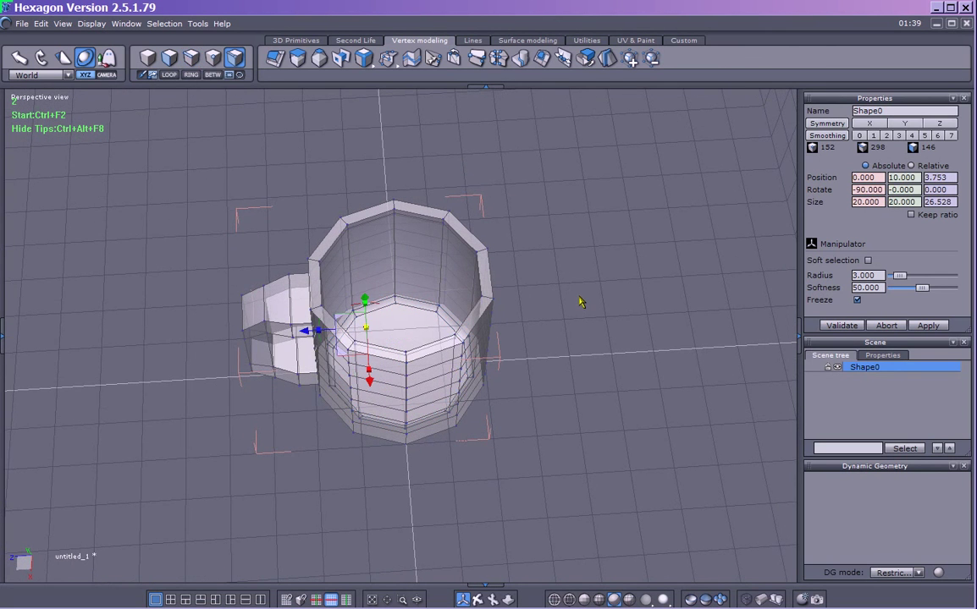
Step: Preview the whole mug at smoothing level 1, check its interior and underside, and undo the smoothing
key(F12)
click(874, 136)
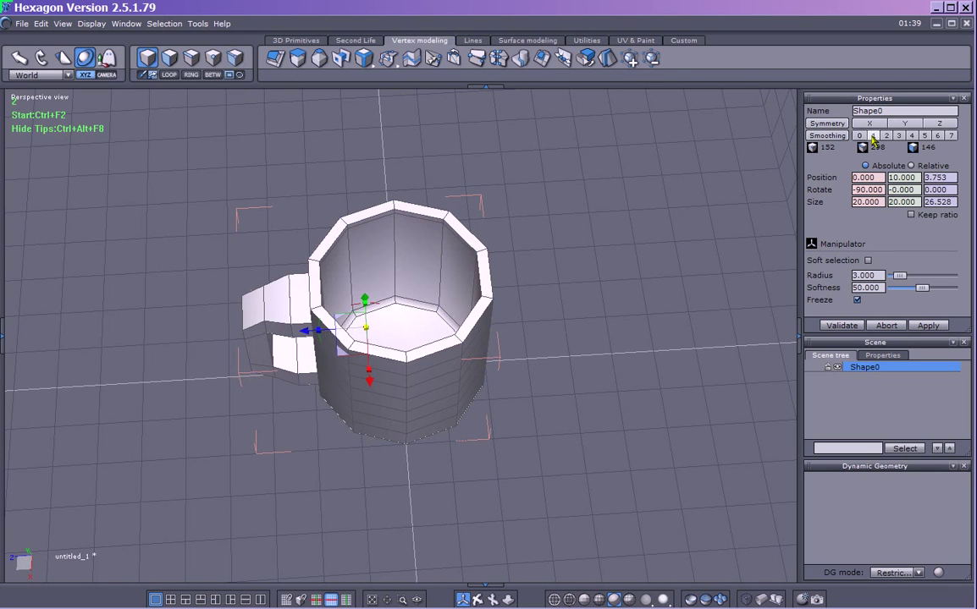
click(654, 314)
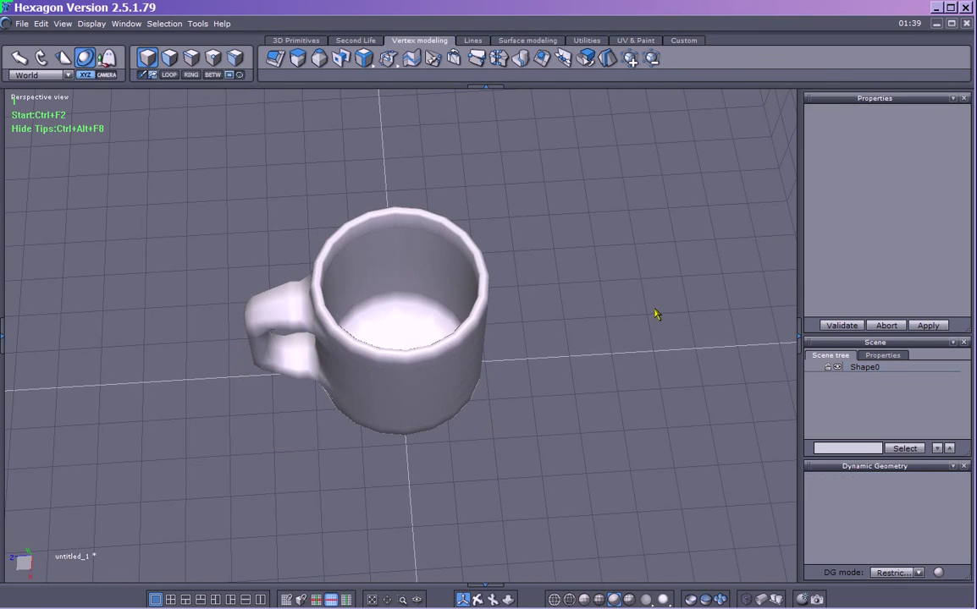
middle_drag(622, 342, 604, 364)
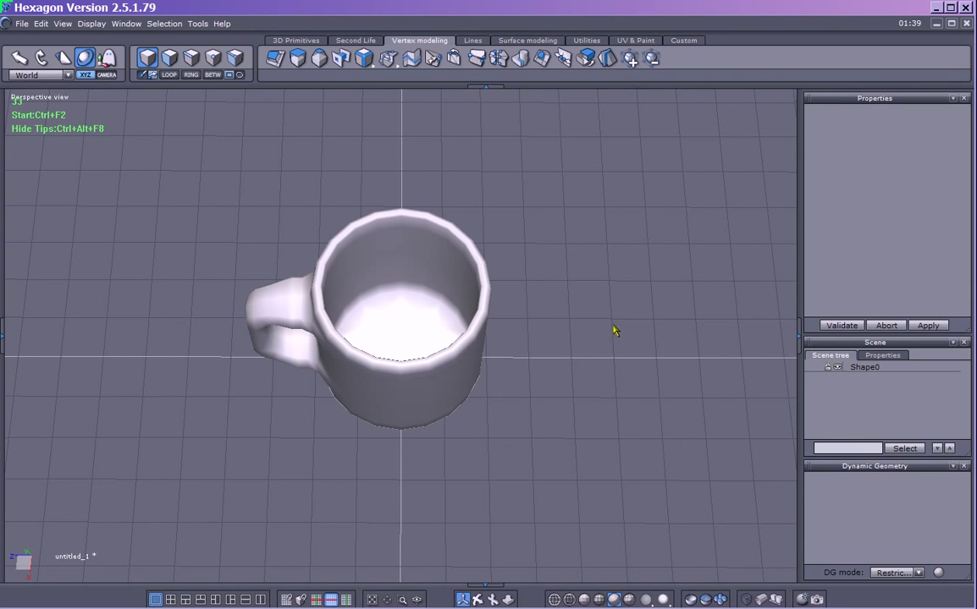
key(ctrl+a)
middle_drag(613, 331, 542, 381)
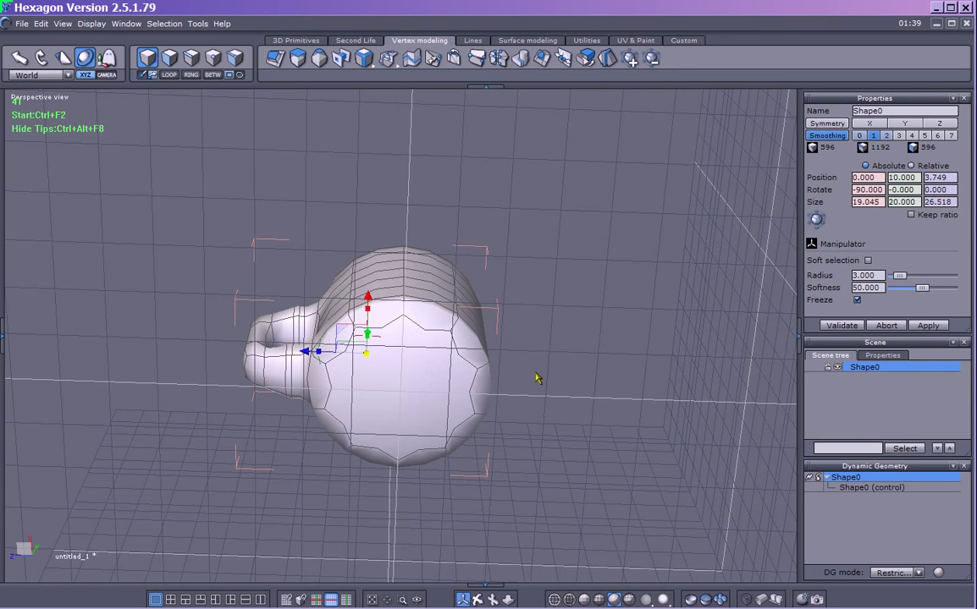
click(537, 371)
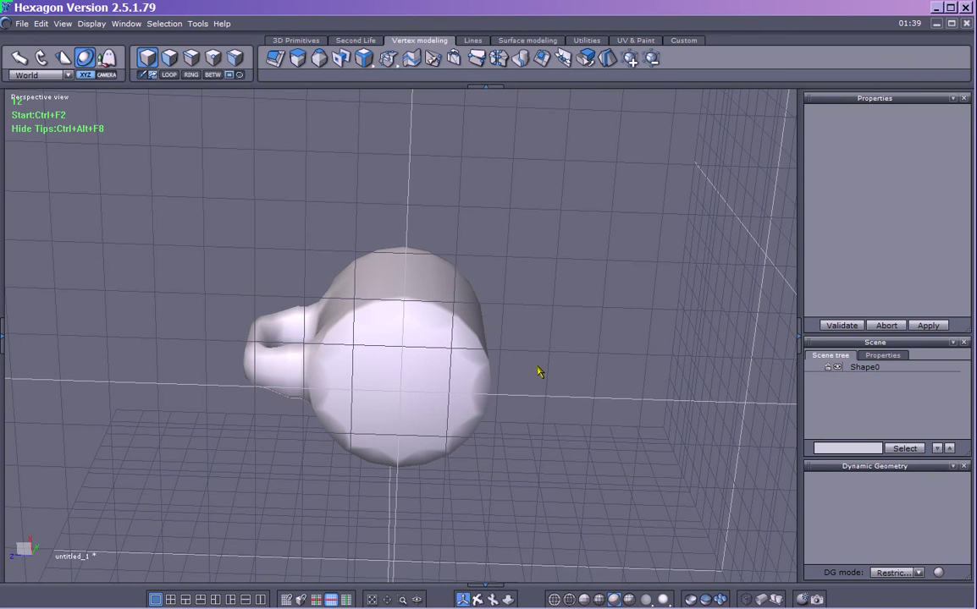
key(ctrl+z)
key(ctrl+z)
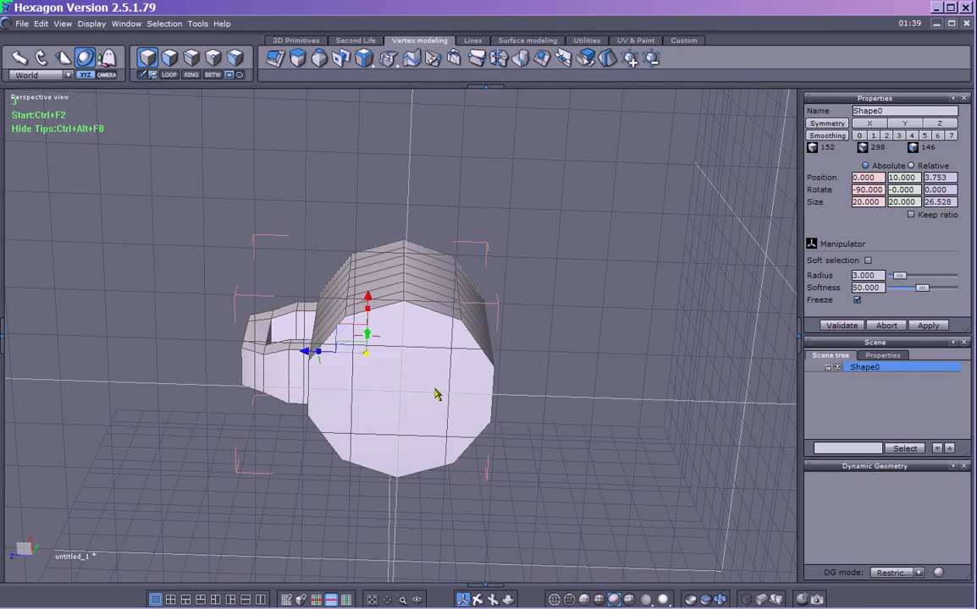
Step: Select the mug's bottom face and fast extrude it inward as an inset about 15.8 by 15.03 in size
key(F5)
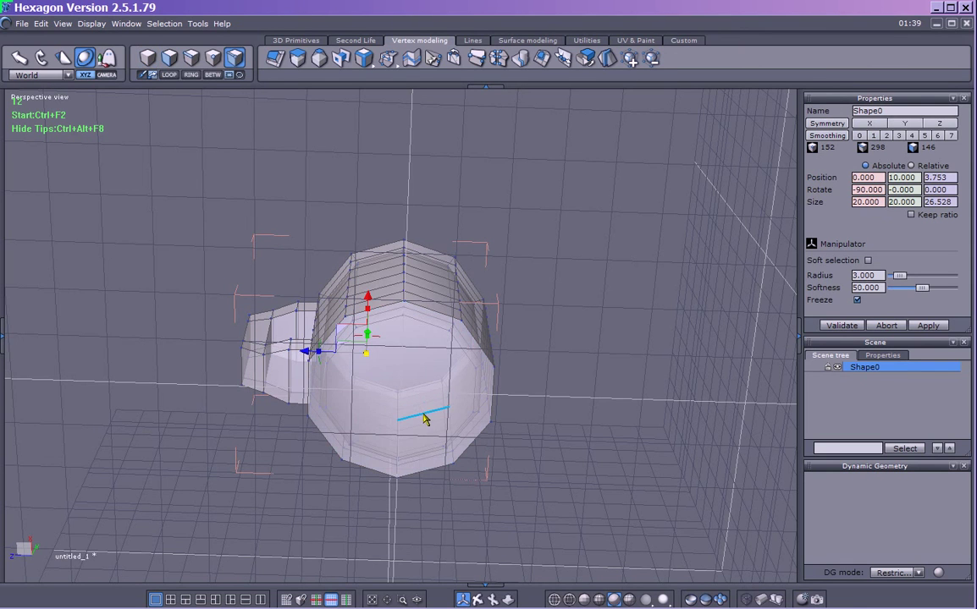
click(170, 58)
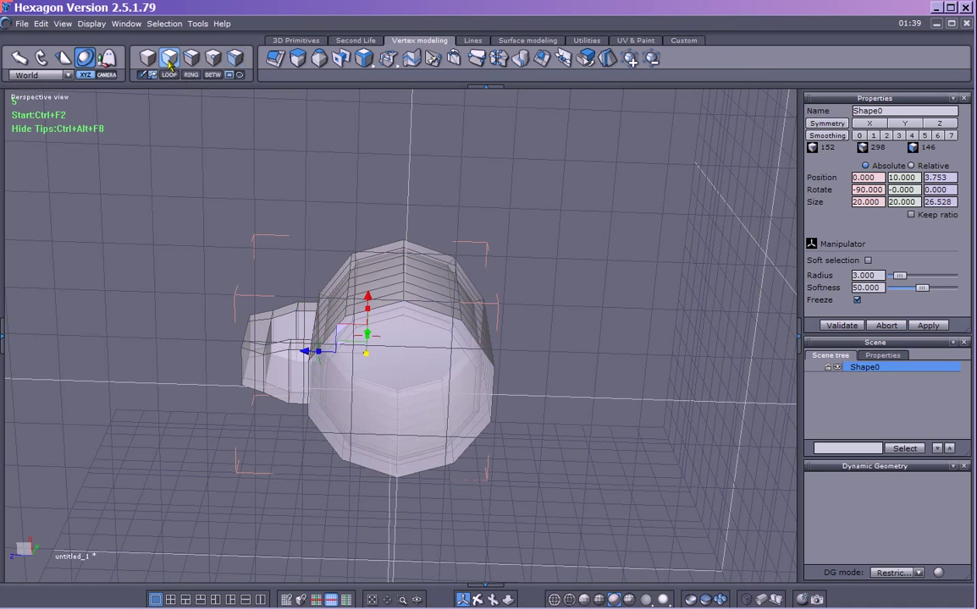
click(389, 361)
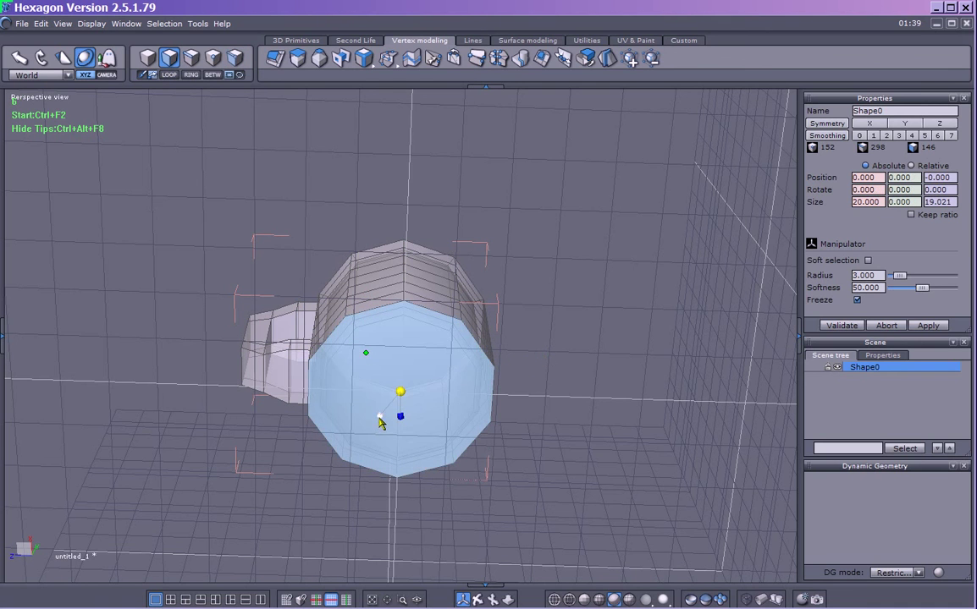
shift+drag(380, 421, 373, 446)
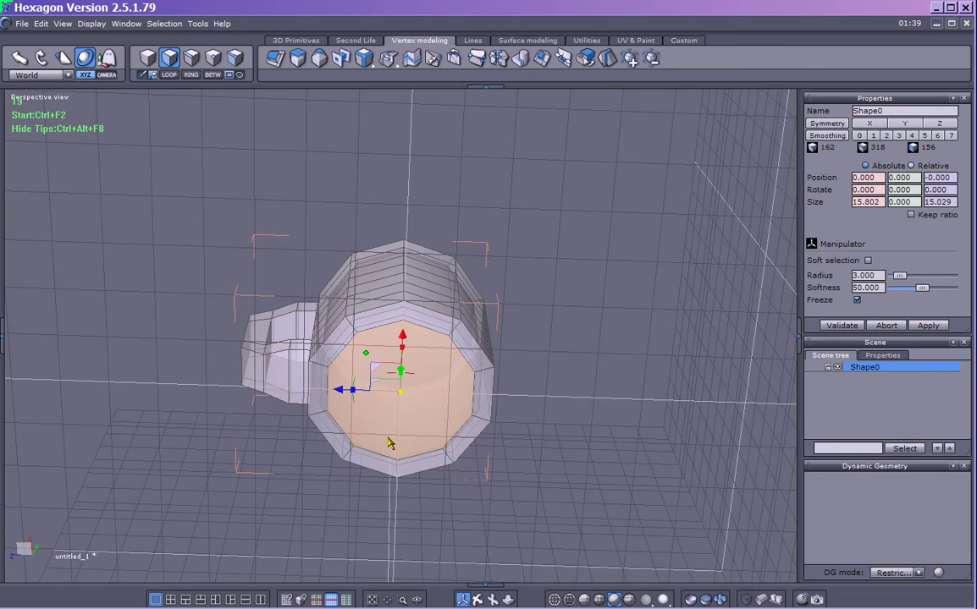
Step: Fast extrude the inset bottom face slightly up into the base and raise it to about Y 0.34 to form a recess
click(402, 425)
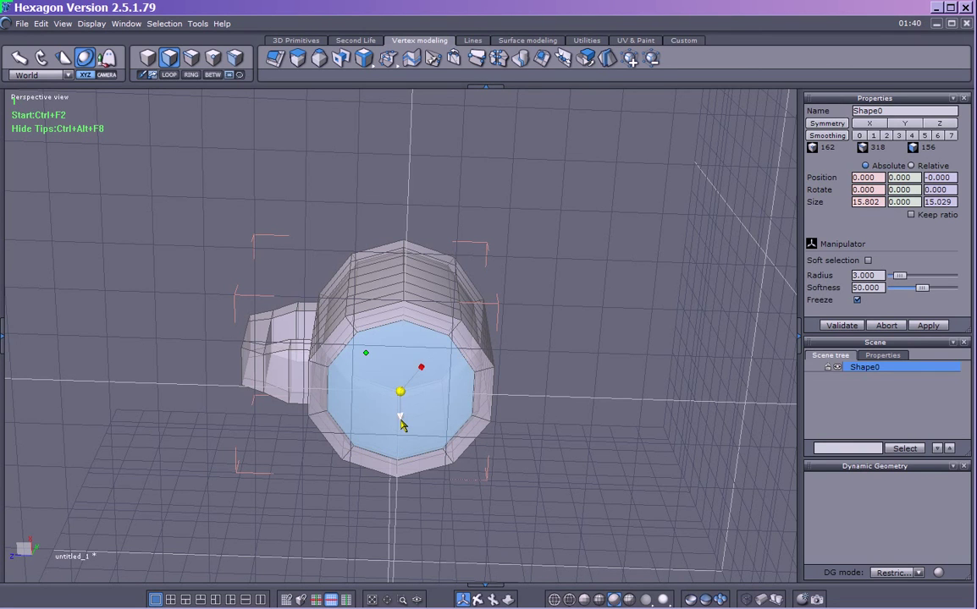
click(402, 423)
drag(402, 423, 403, 424)
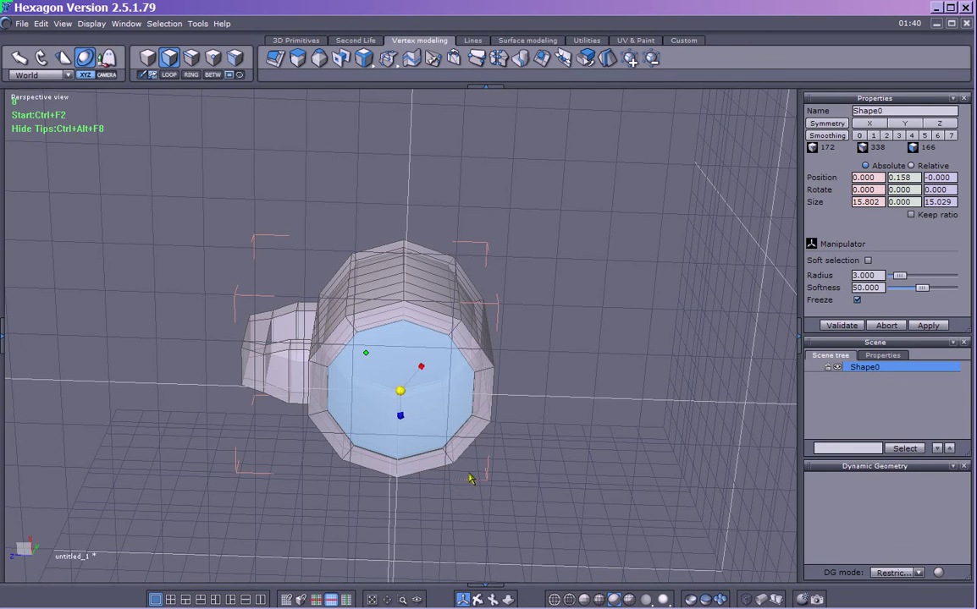
middle_drag(495, 460, 494, 555)
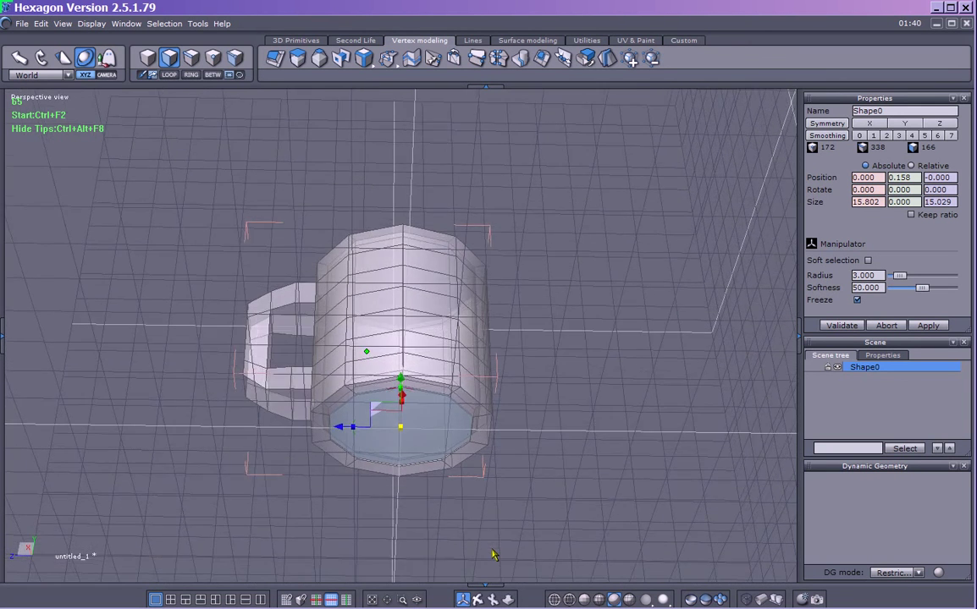
drag(401, 387, 406, 382)
Step: Apply smoothing level 1 to the mug and inspect the recessed base and the rim as a whole object
middle_drag(567, 411, 682, 240)
key(Page_Up)
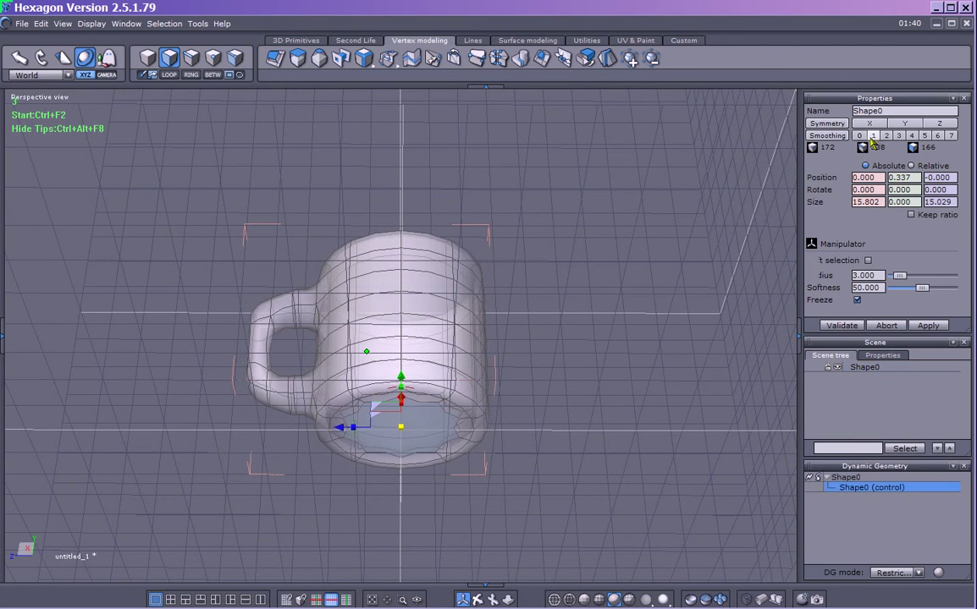
key(space)
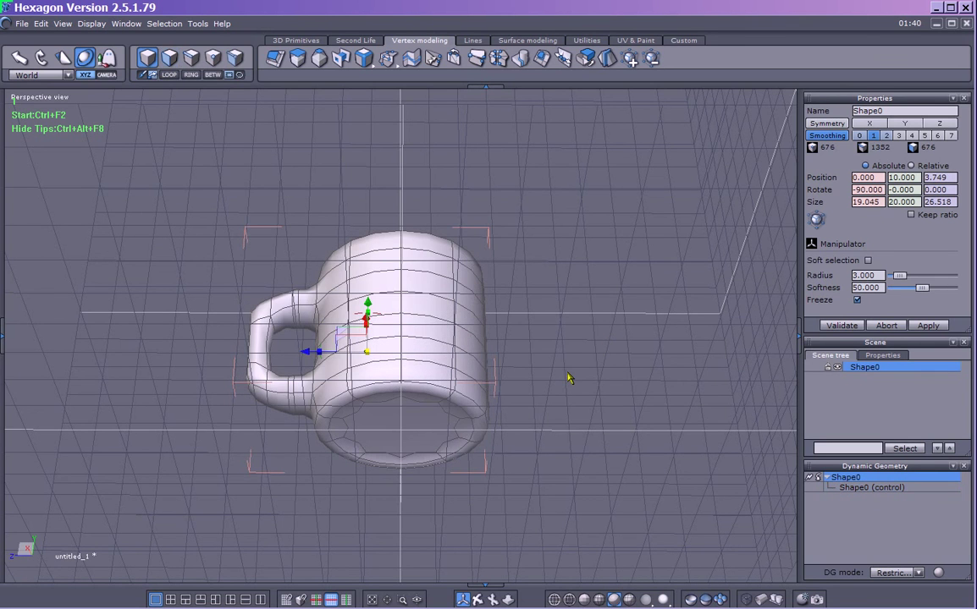
middle_drag(565, 380, 583, 332)
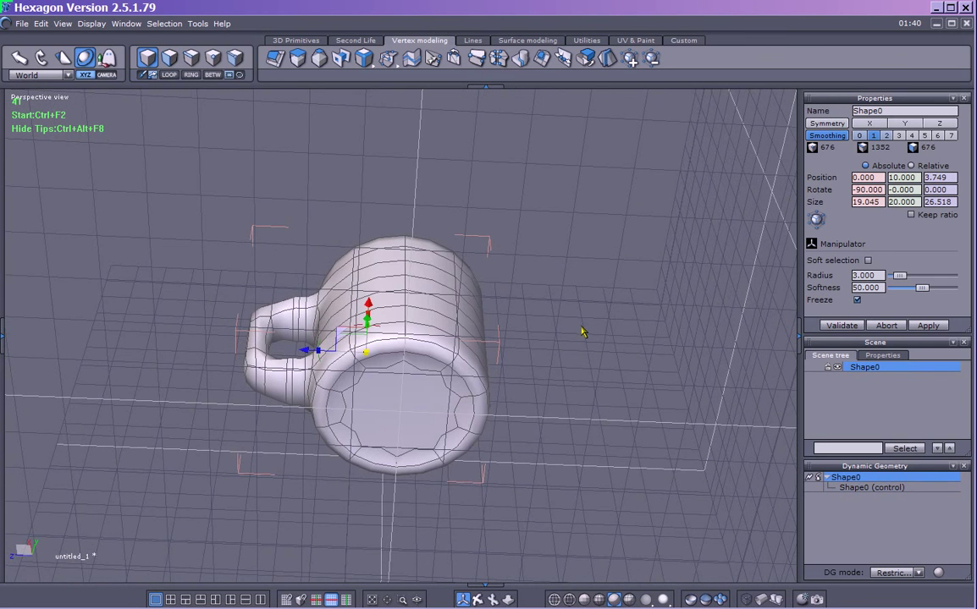
click(583, 335)
middle_drag(606, 330, 597, 297)
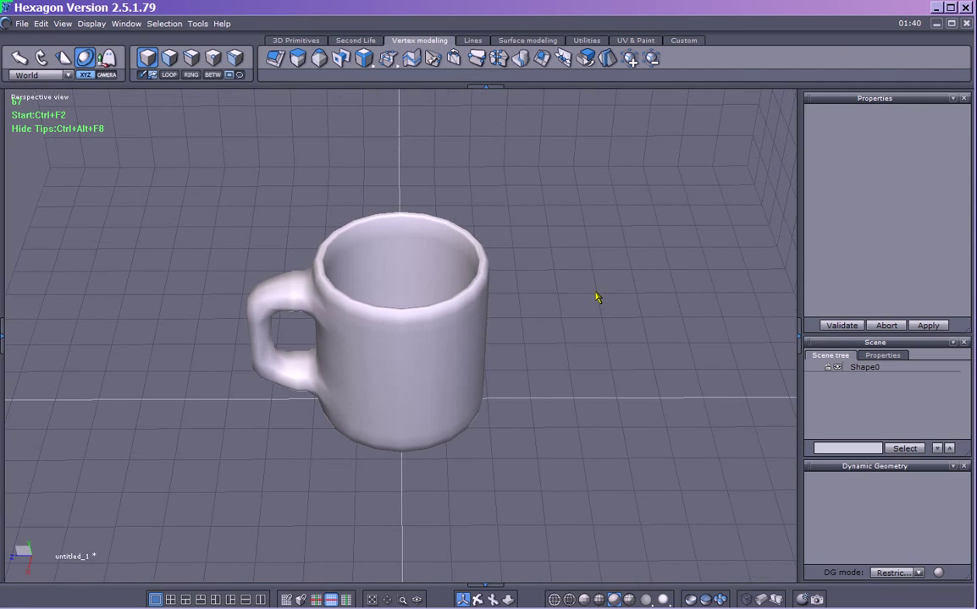
Step: Raise the mug's smoothing to level 2 and view the deselected model from several sides
click(430, 364)
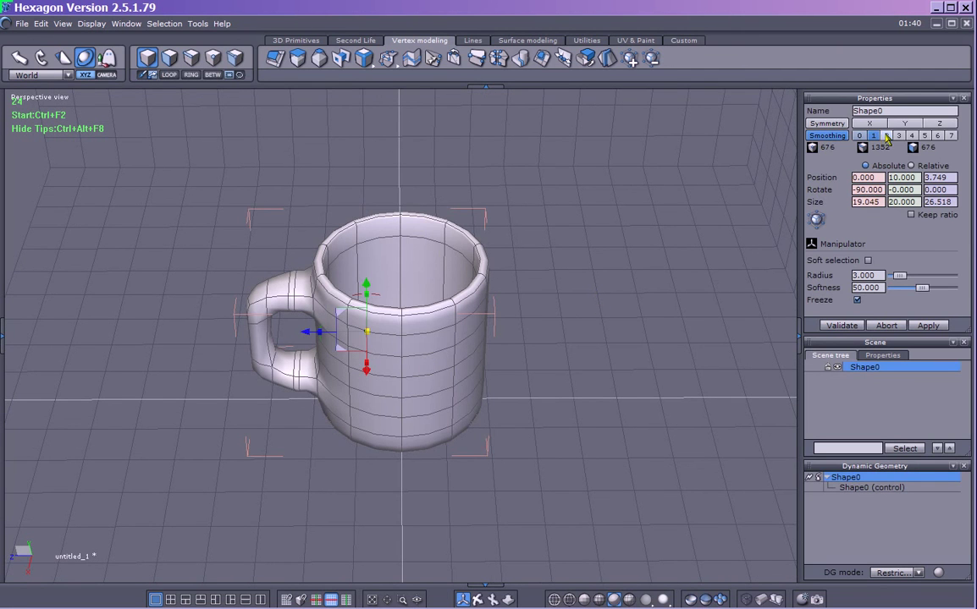
click(660, 305)
middle_drag(666, 326, 572, 307)
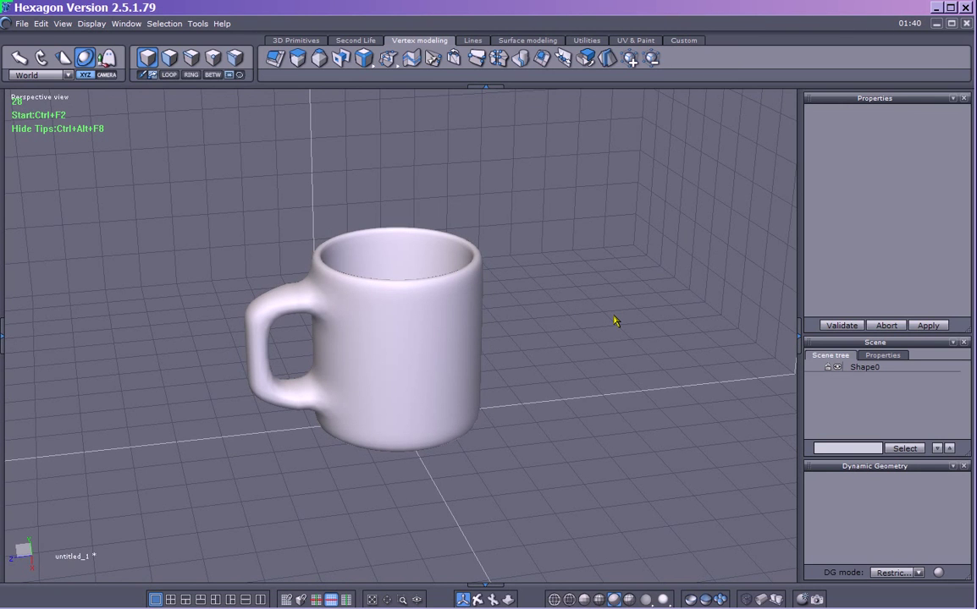
middle_drag(616, 327, 594, 358)
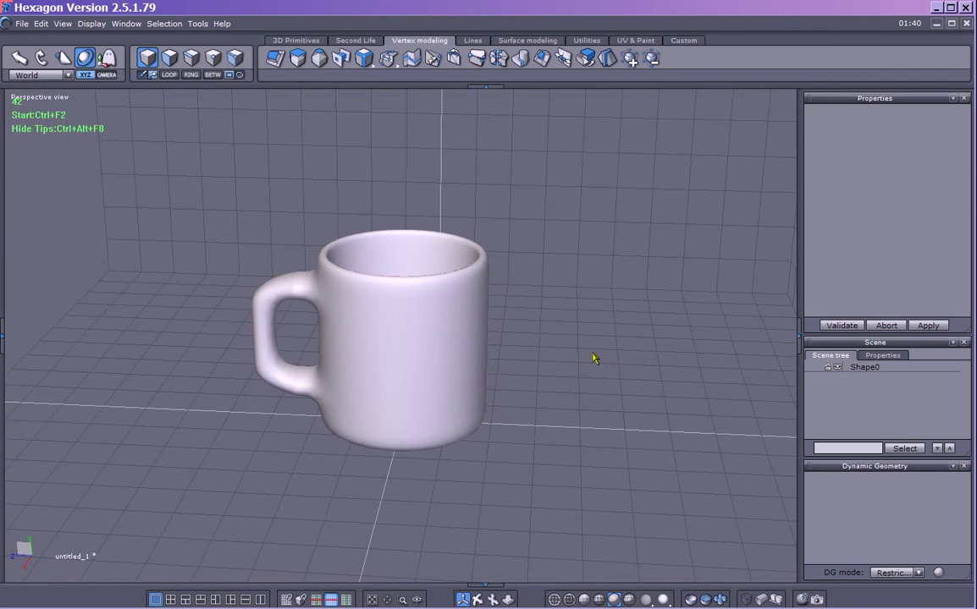
Step: Select the smoothed mug and rename the object "mug"
click(421, 342)
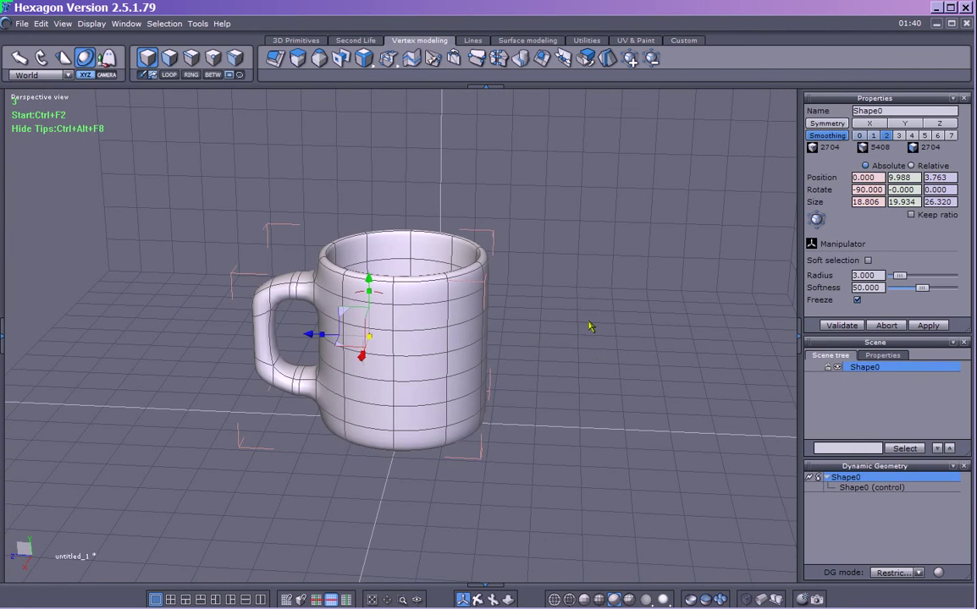
click(892, 114)
text(mug)
key(Return)
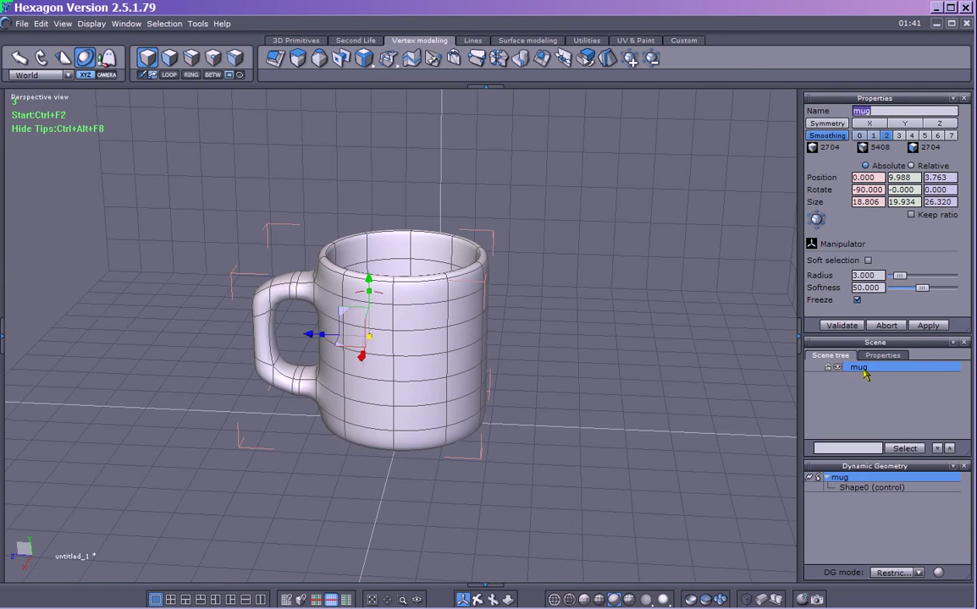
middle_drag(597, 394, 624, 353)
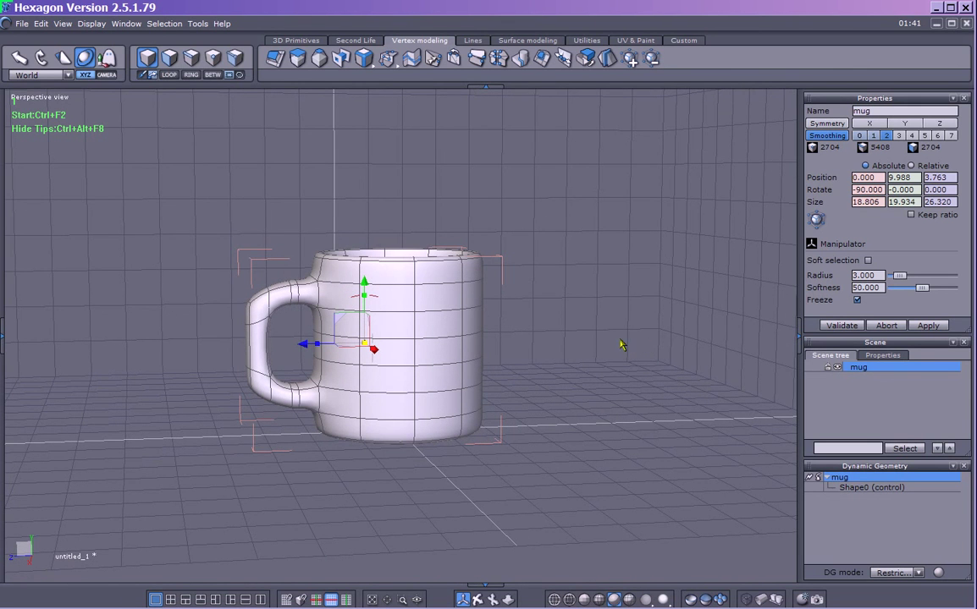